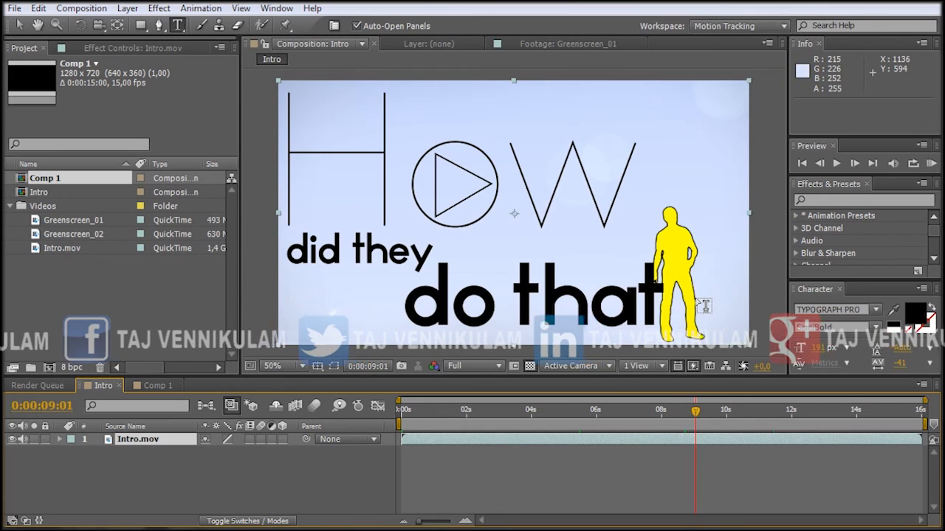
Rename the composition Comp 1 as MainComp in its composition settings.
drag(716, 303, 478, 187)
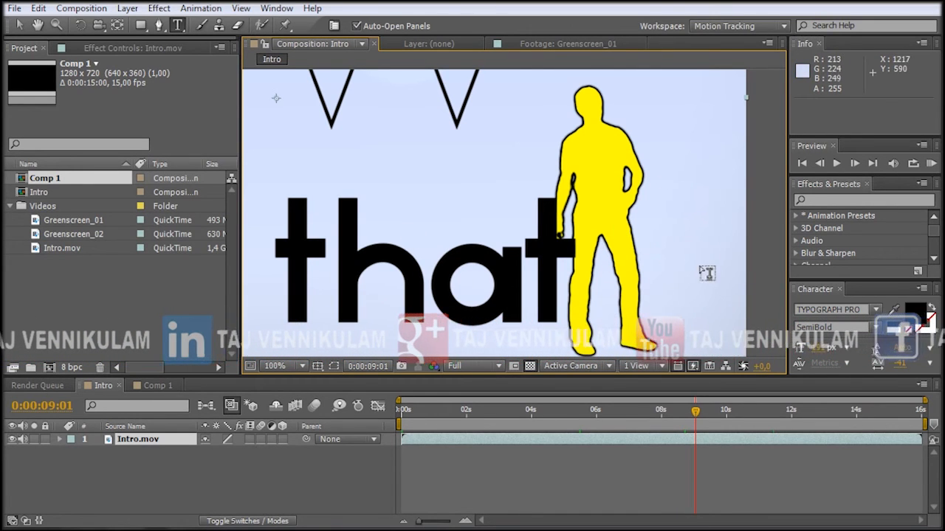
click(156, 385)
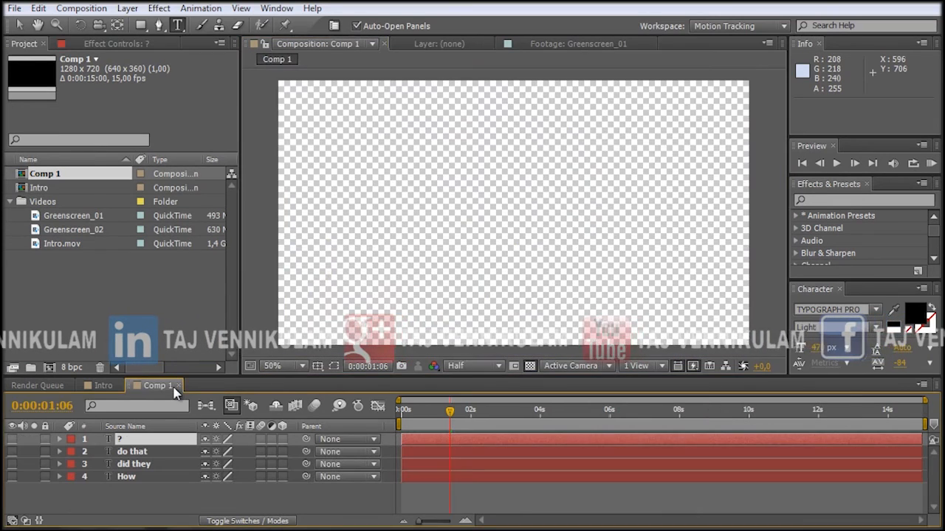
click(104, 7)
click(111, 46)
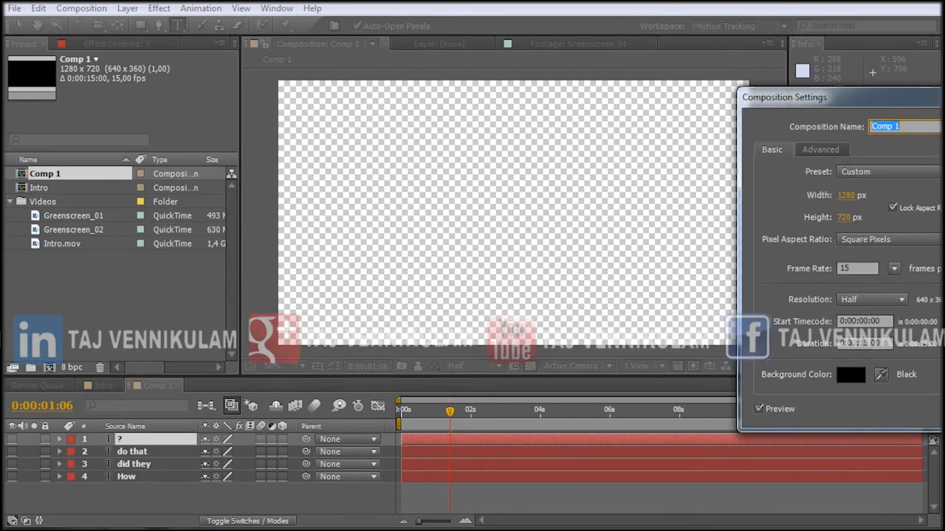
drag(913, 104, 542, 108)
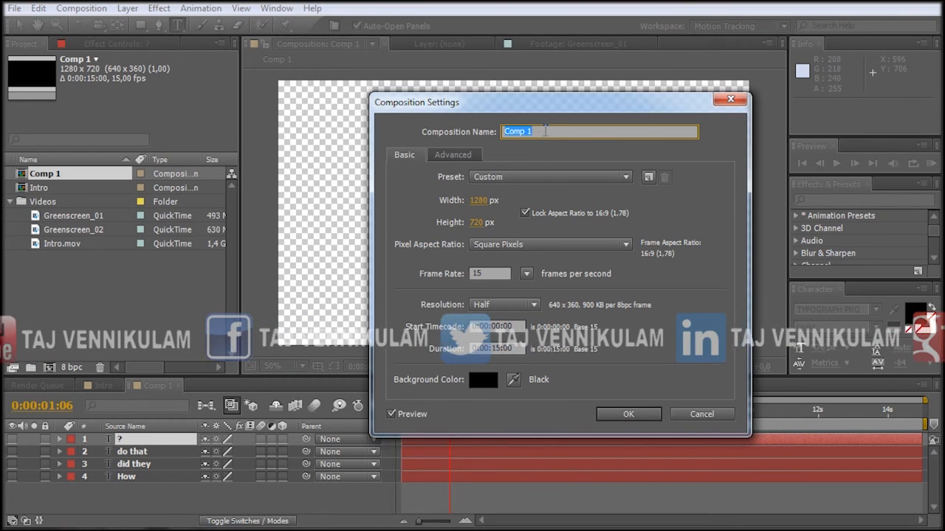
text(MainC)
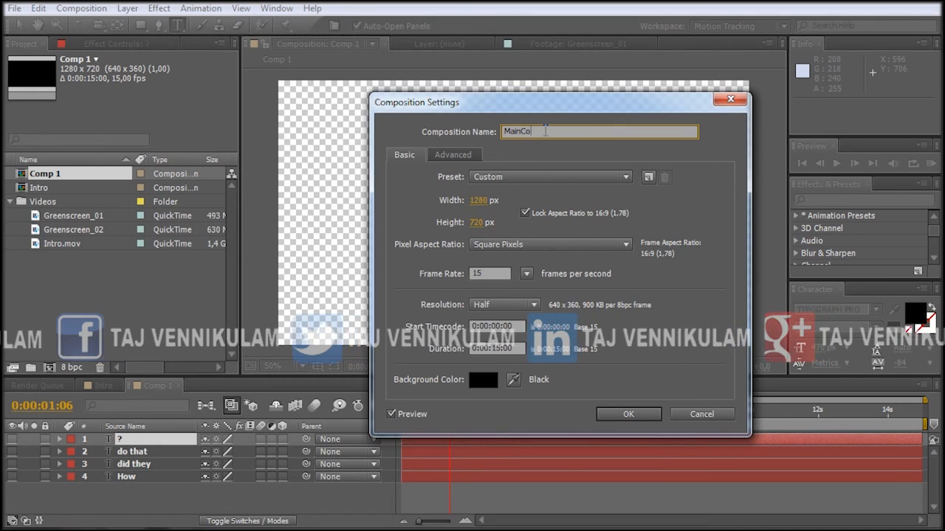
click(620, 417)
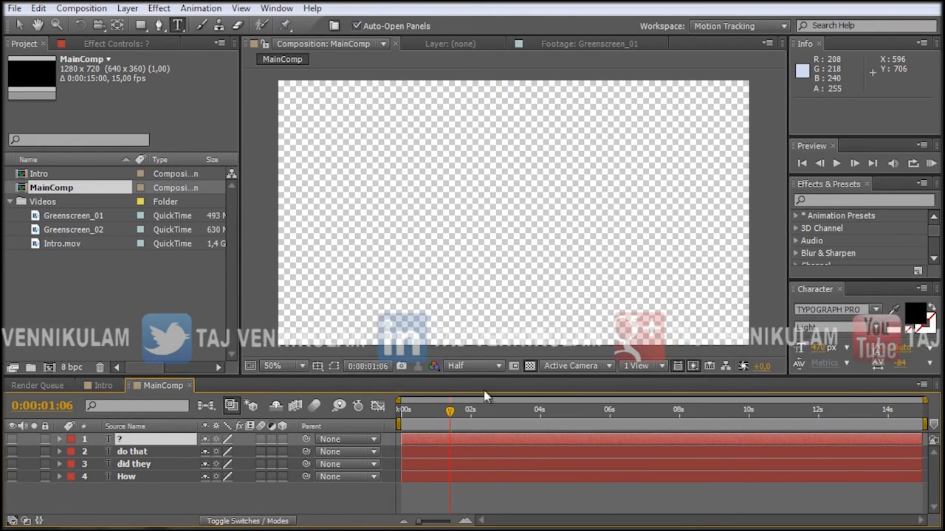
Make the text layers "How", "did they", "do that" and "?" visible in MainComp and move the current time to 0:00:02:11.
drag(452, 416, 489, 434)
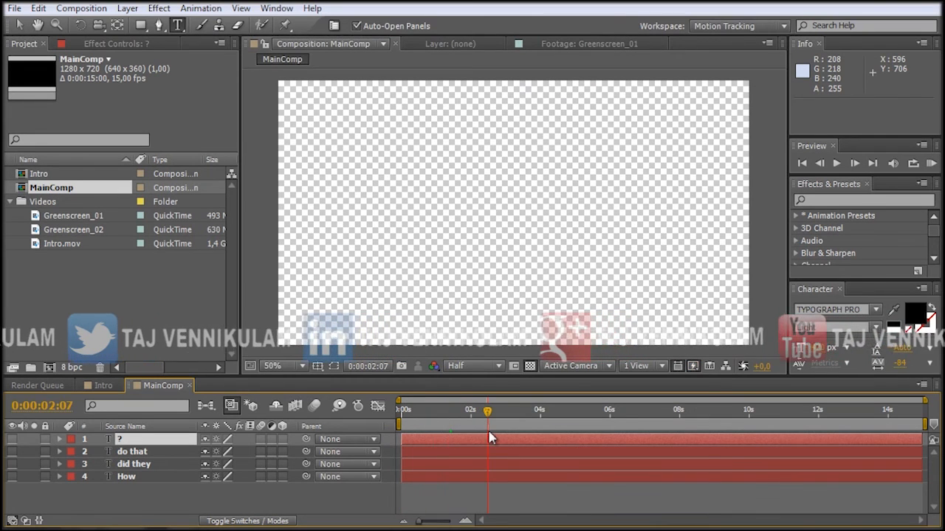
click(12, 477)
click(11, 465)
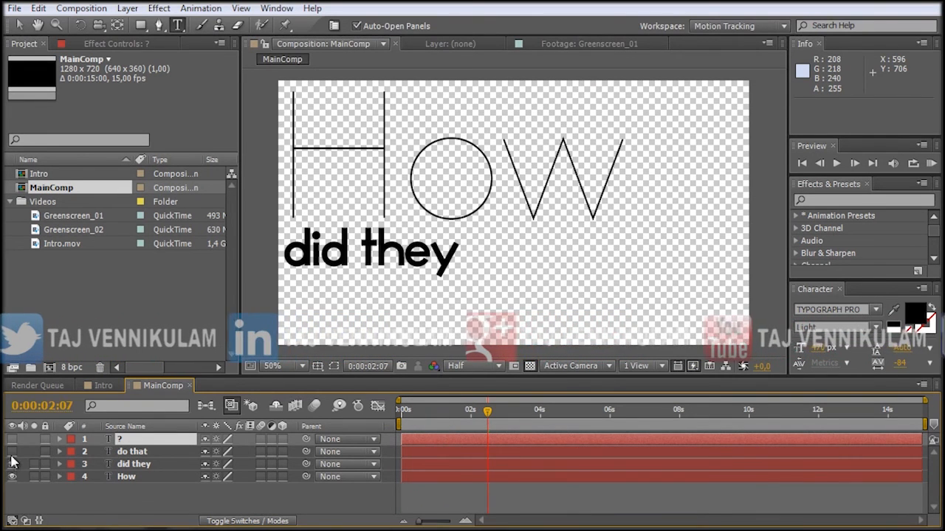
click(12, 452)
click(12, 441)
drag(487, 413, 496, 436)
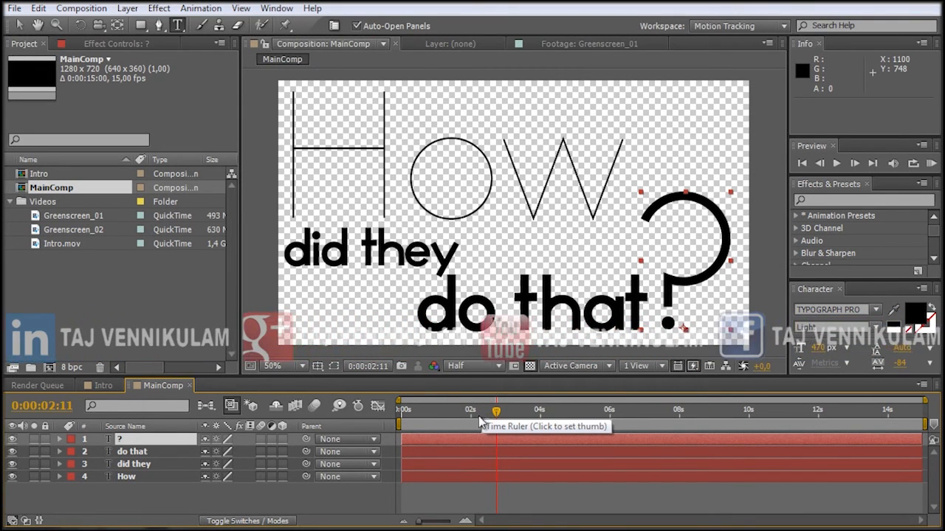
Create a comp-size white solid of 1280 x 720 px and place it beneath all the text layers.
click(128, 9)
mouse_move(147, 25)
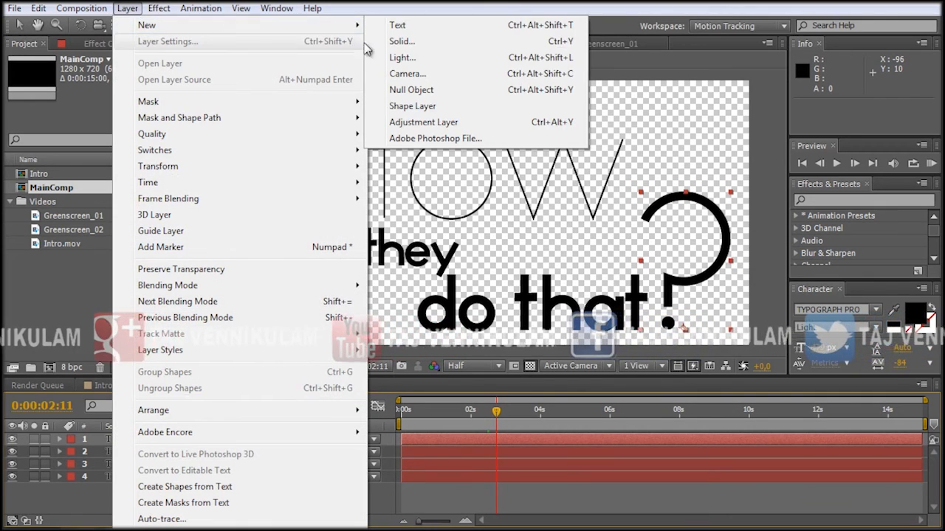
click(403, 40)
click(484, 263)
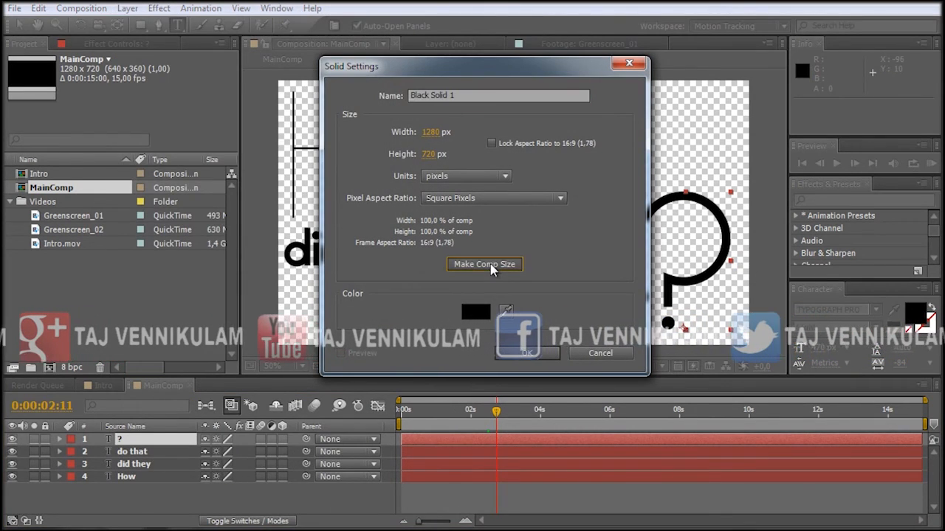
click(475, 309)
drag(488, 381, 397, 348)
click(730, 354)
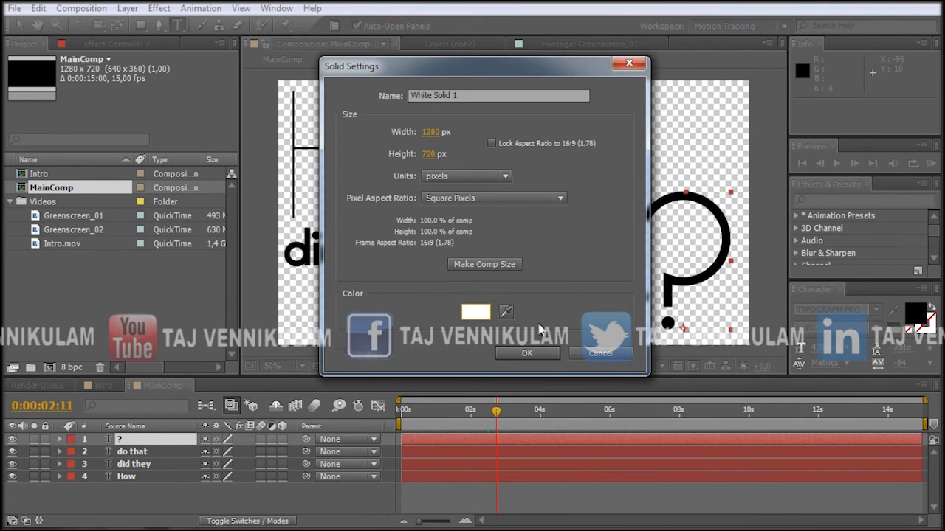
click(523, 352)
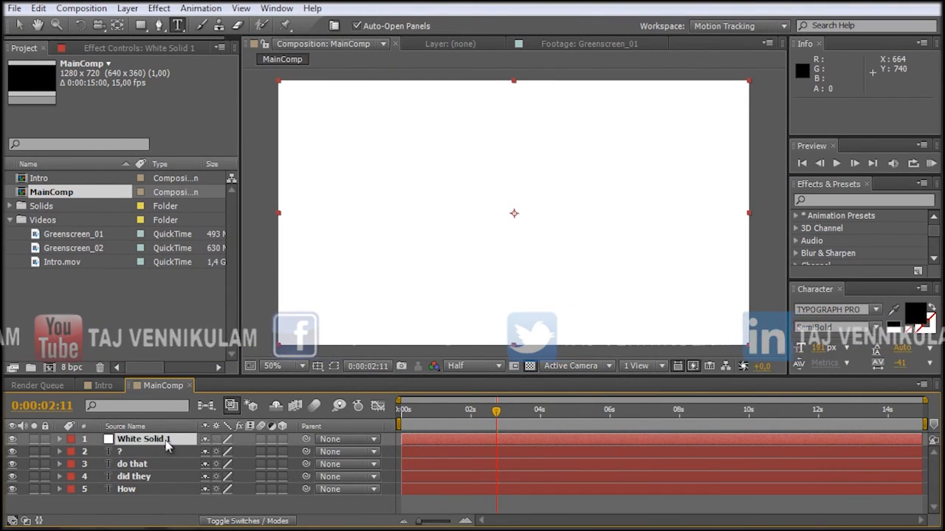
drag(144, 439, 170, 495)
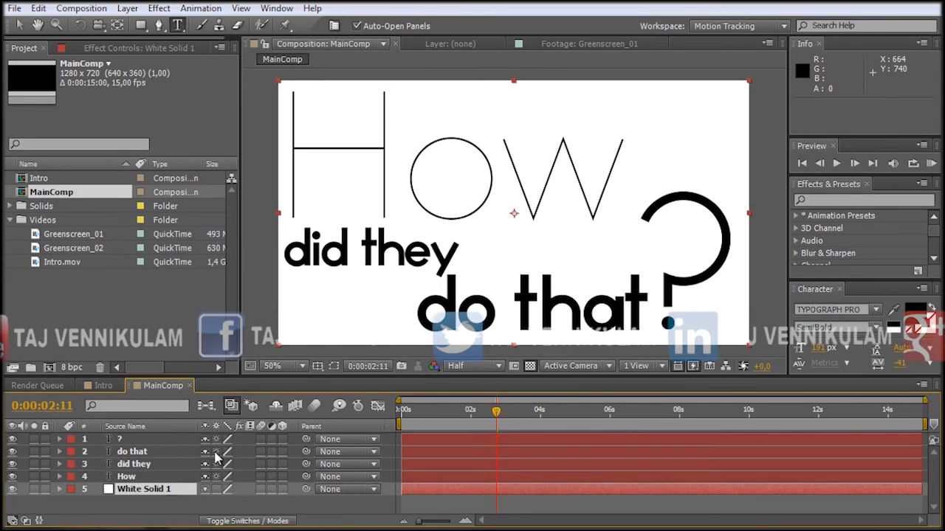
Find the Ramp effect and apply it to the White Solid 1 layer.
click(156, 9)
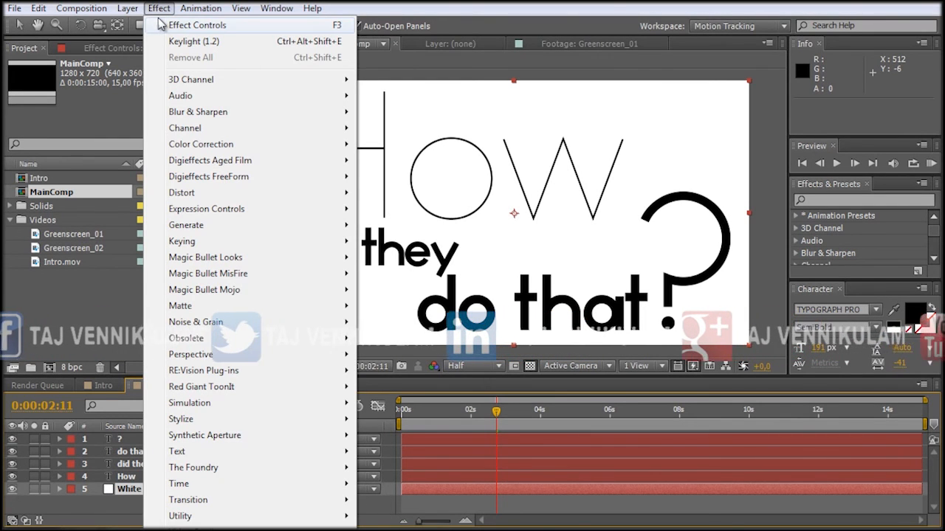
mouse_move(231, 232)
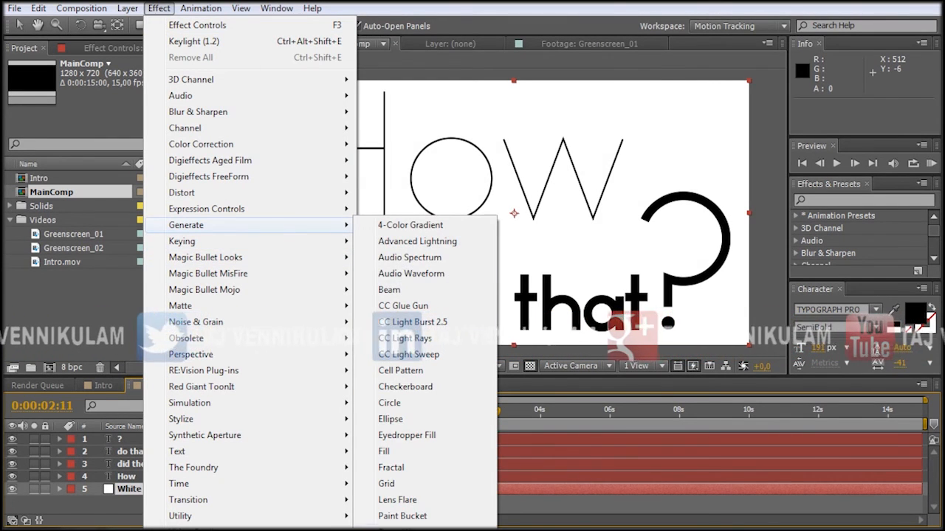
click(838, 200)
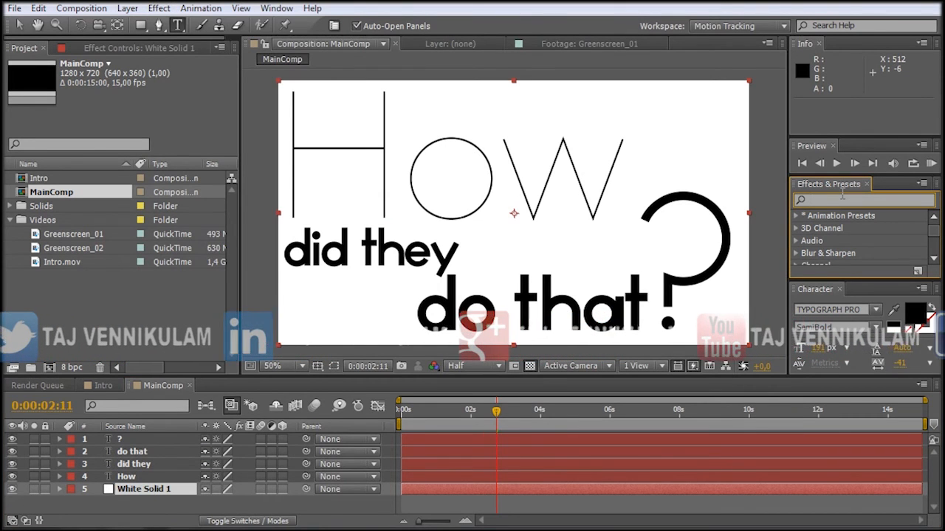
text(r)
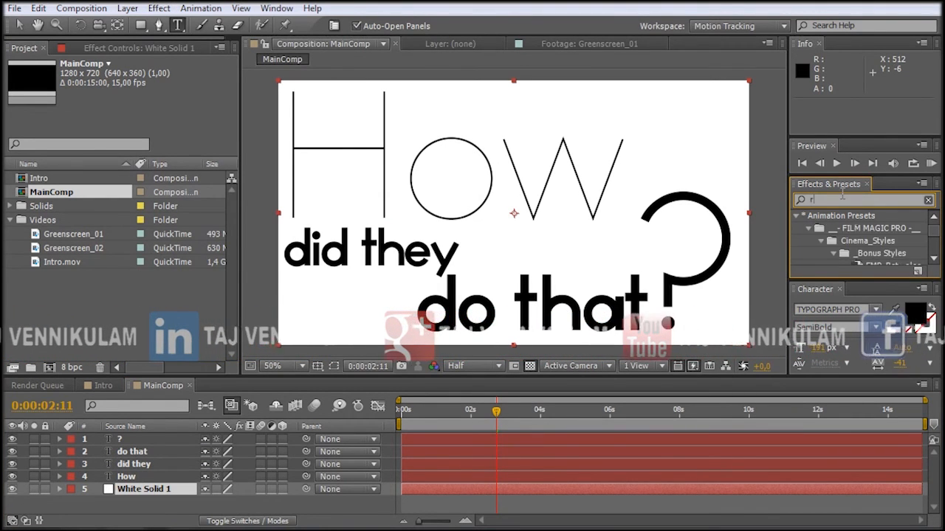
text(am)
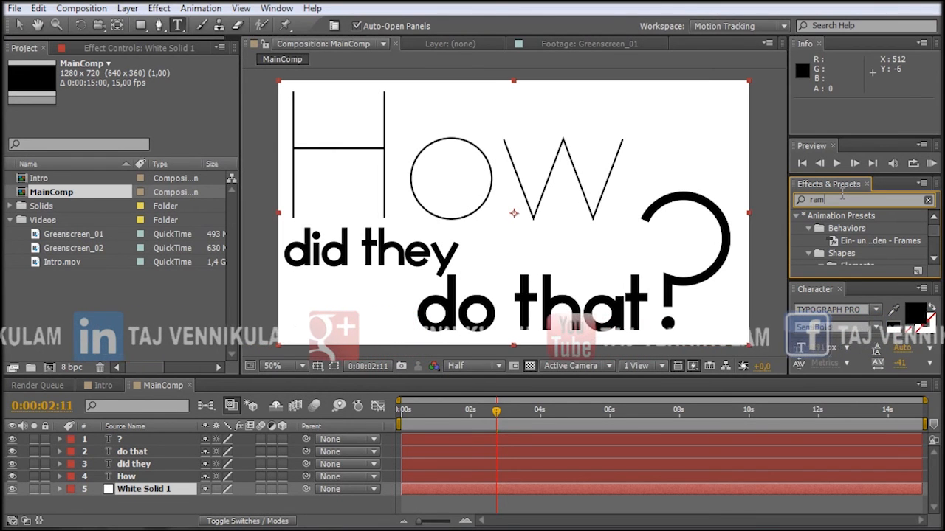
text(p)
drag(933, 241, 935, 257)
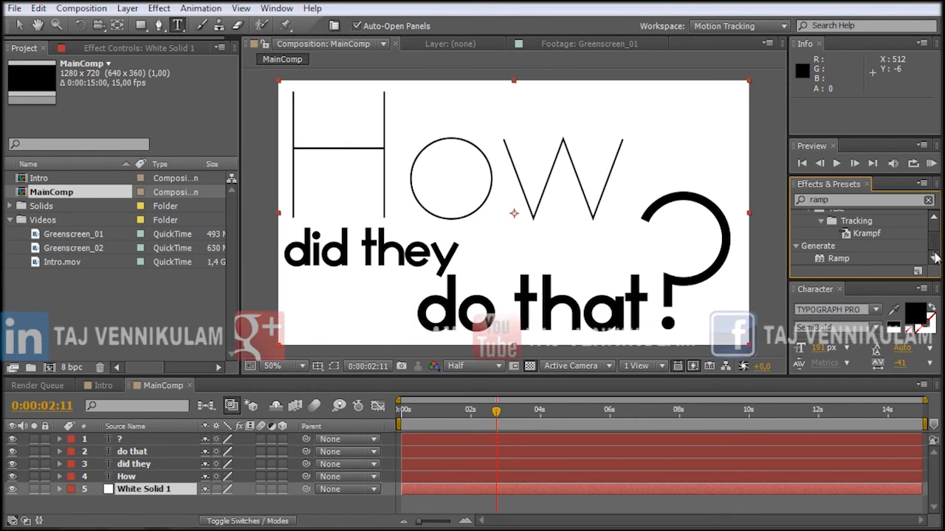
drag(835, 260, 148, 497)
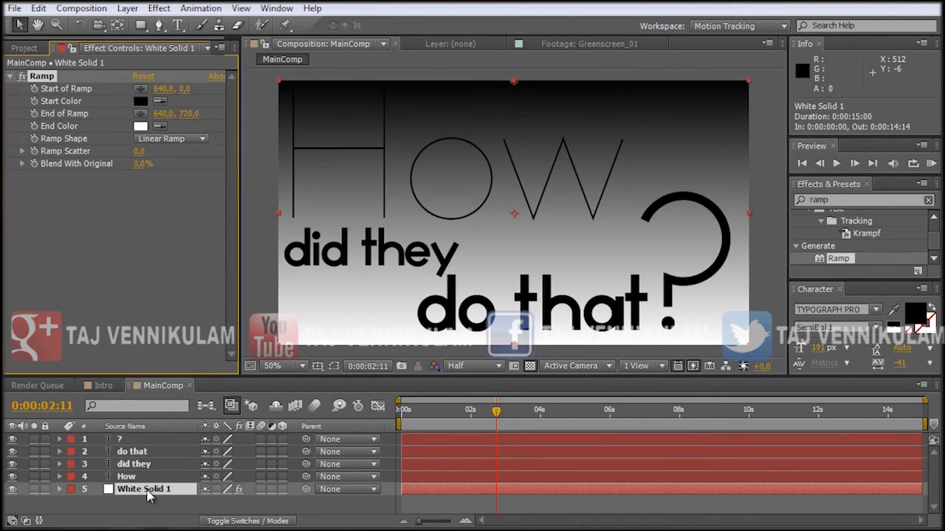
Rename the white solid layer as BG.
key(Return)
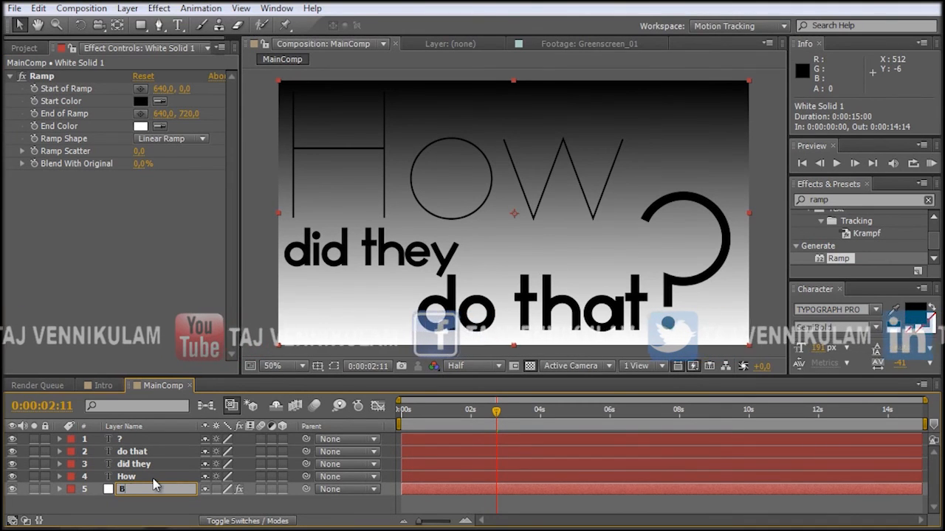
text(BG)
key(Return)
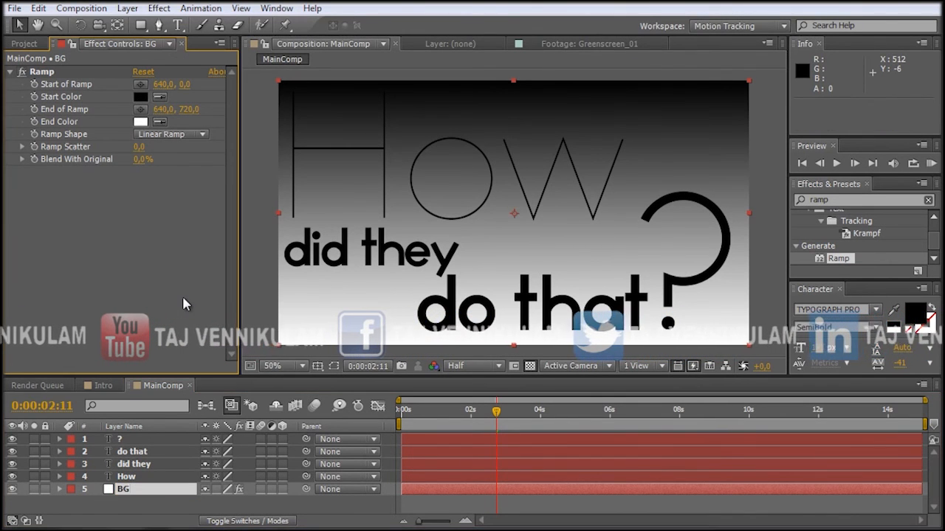
Set the Ramp effect's start color on BG to a saturated blue, about RGB 59, 119, 241.
click(140, 97)
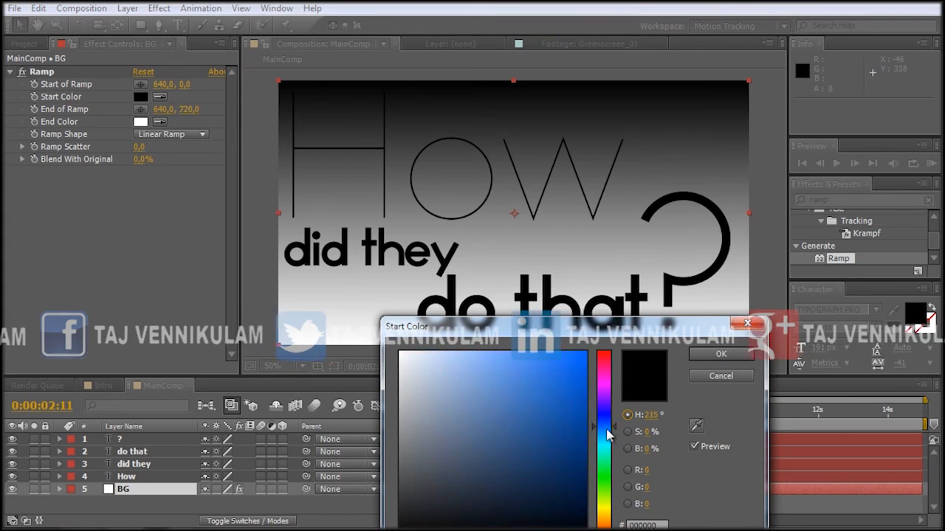
click(562, 361)
drag(555, 358, 541, 361)
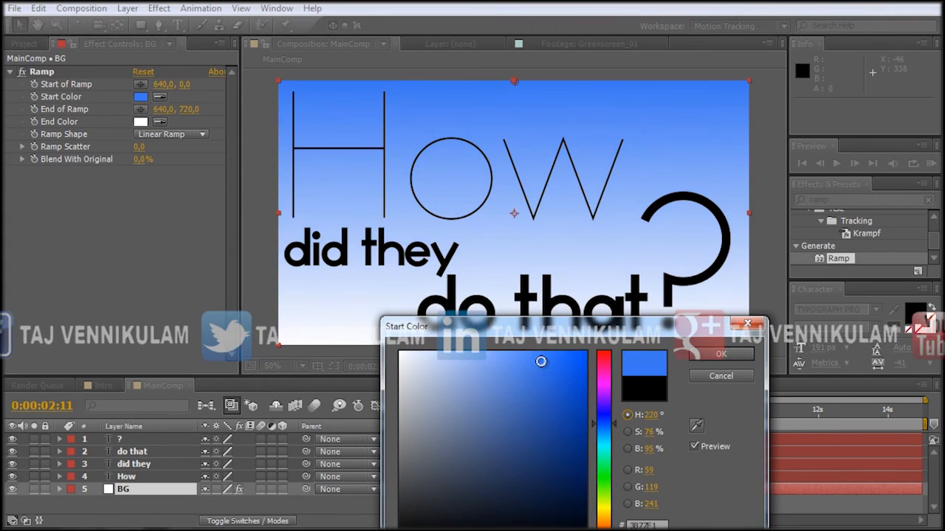
click(721, 355)
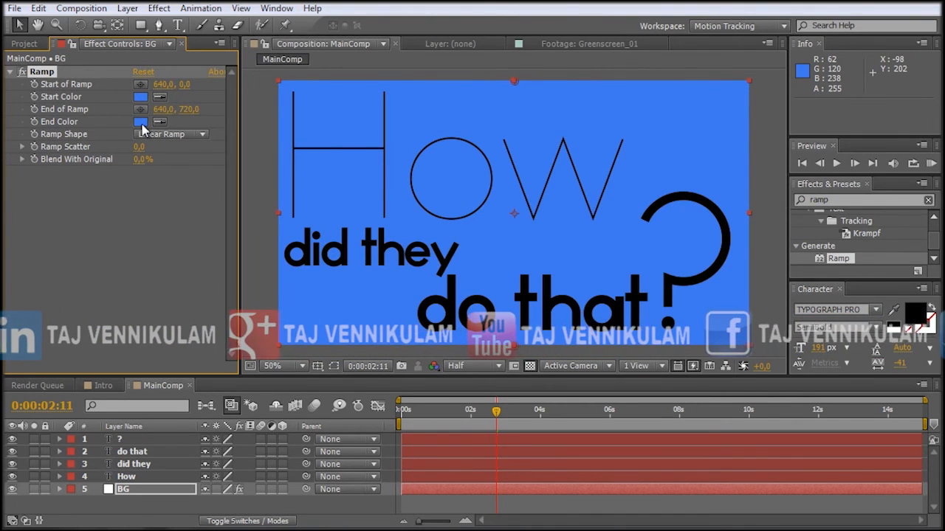
Set the Ramp effect's end color on BG to a pale greyish blue, A8B6D1.
click(140, 121)
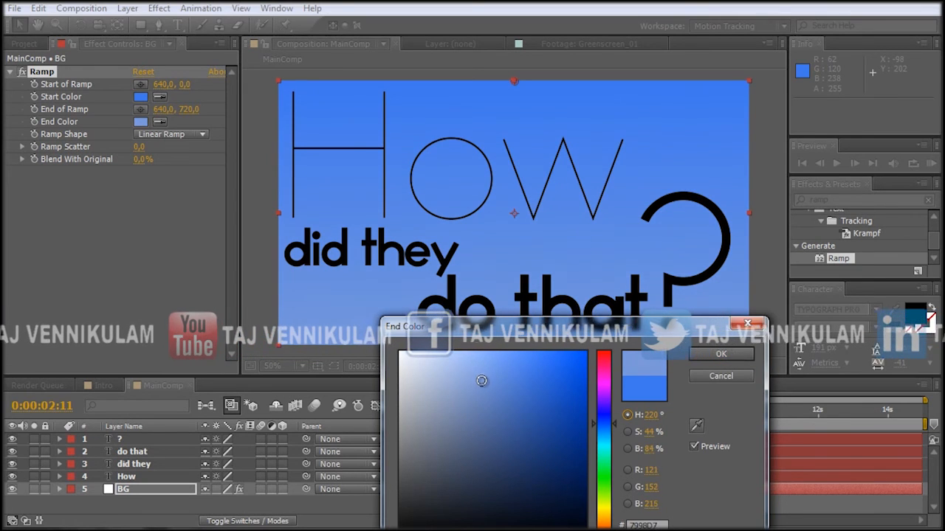
drag(494, 326, 496, 252)
click(480, 316)
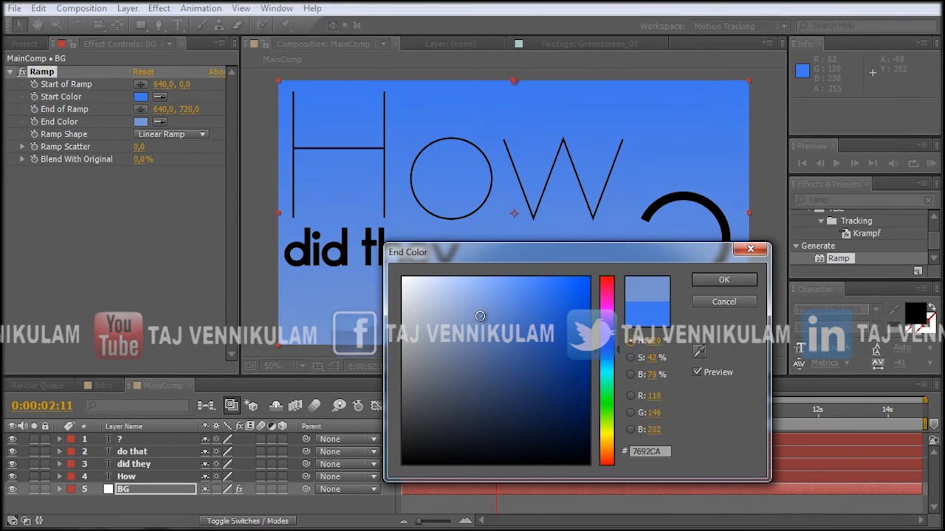
drag(516, 262, 713, 298)
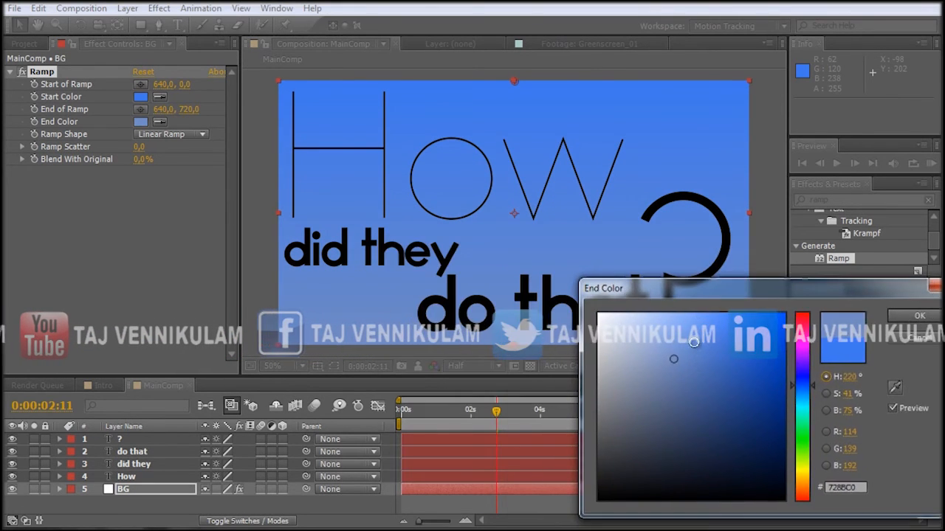
drag(653, 360, 646, 356)
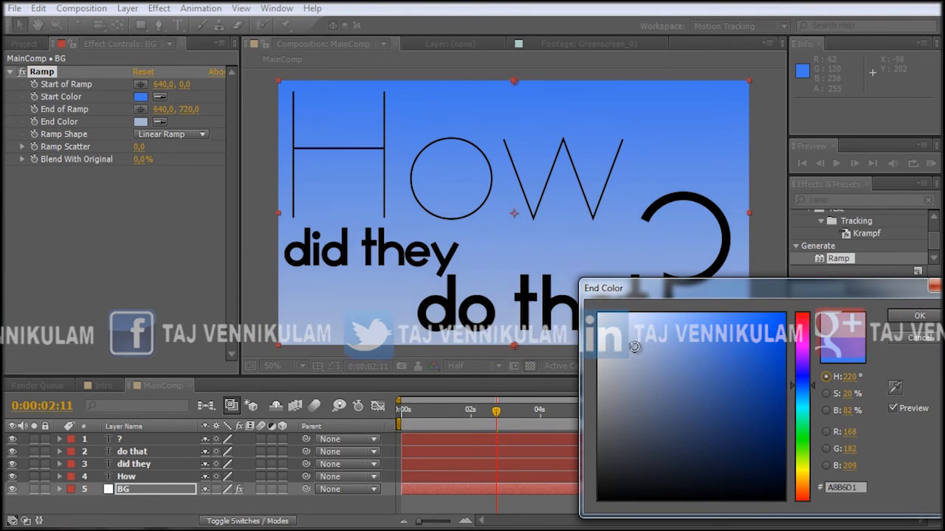
click(927, 316)
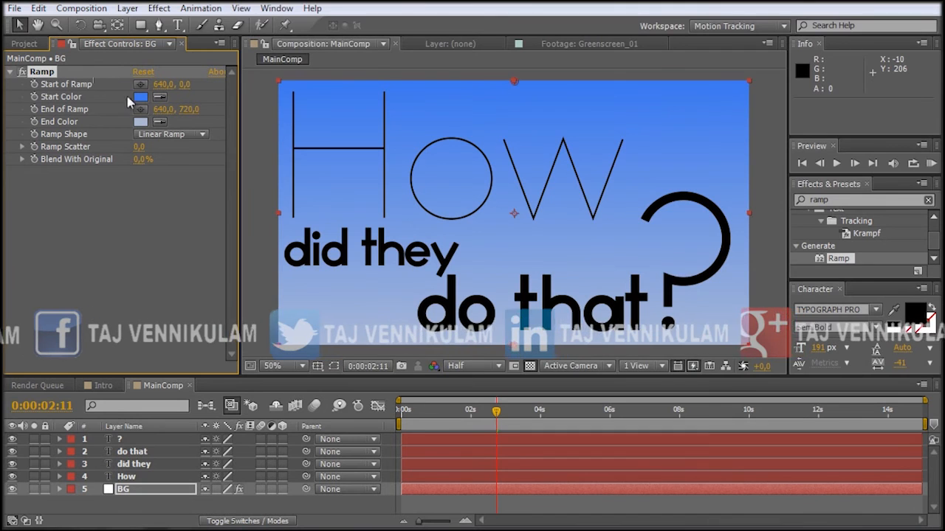
Set the BG ramp's start color to a light blue, 709FFF, and bring up the project's item list.
click(140, 96)
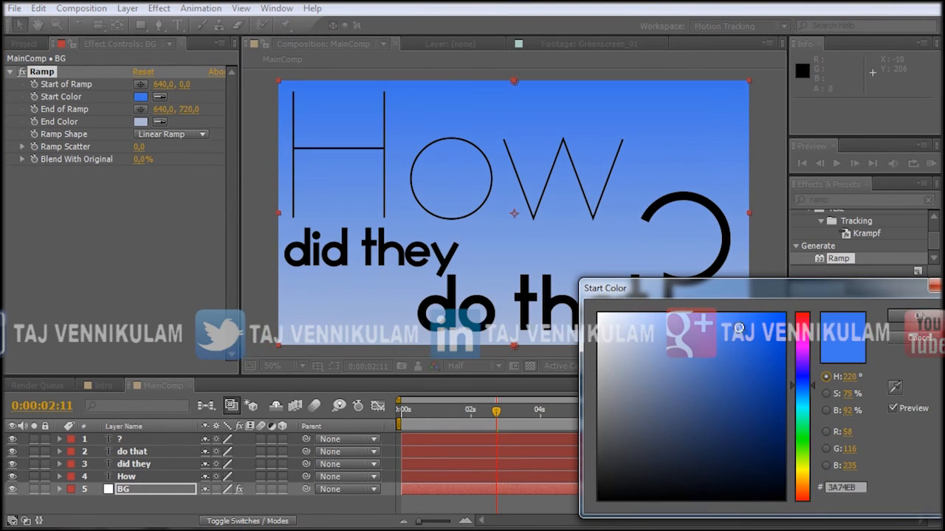
drag(732, 310, 719, 310)
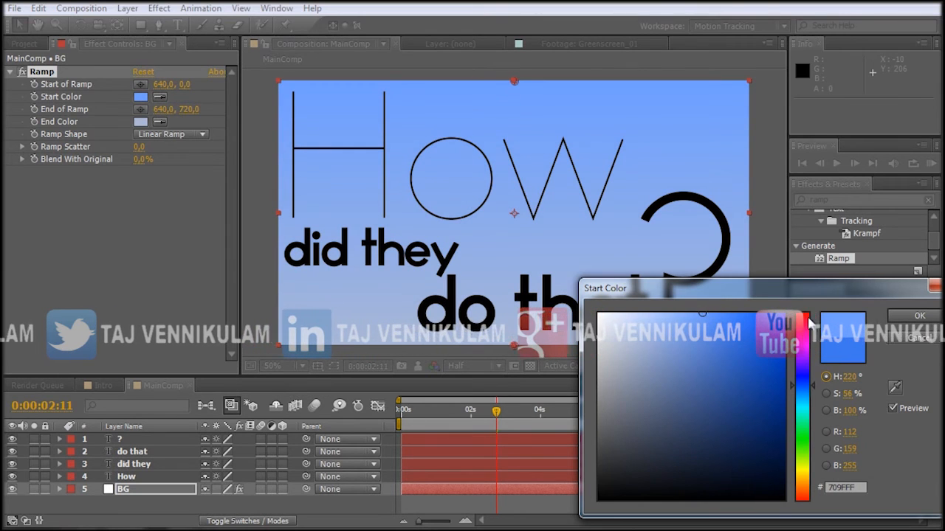
click(915, 316)
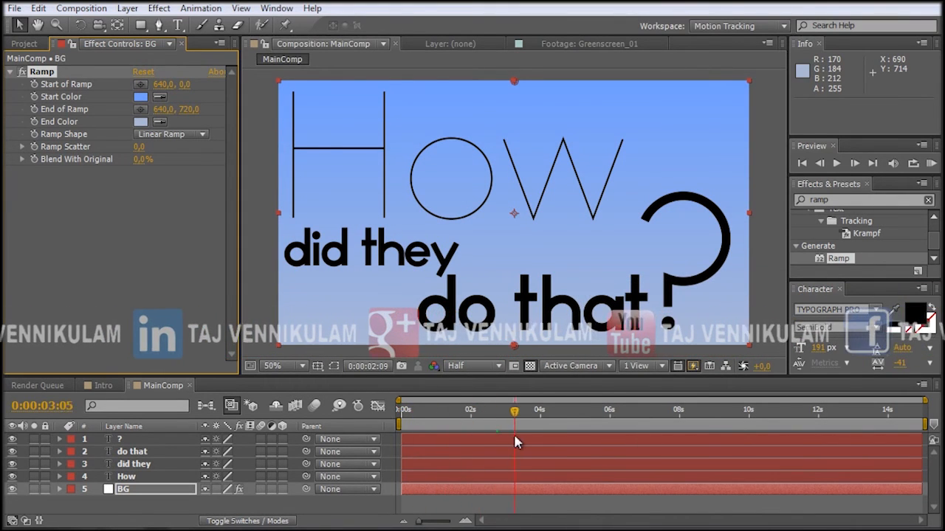
click(33, 45)
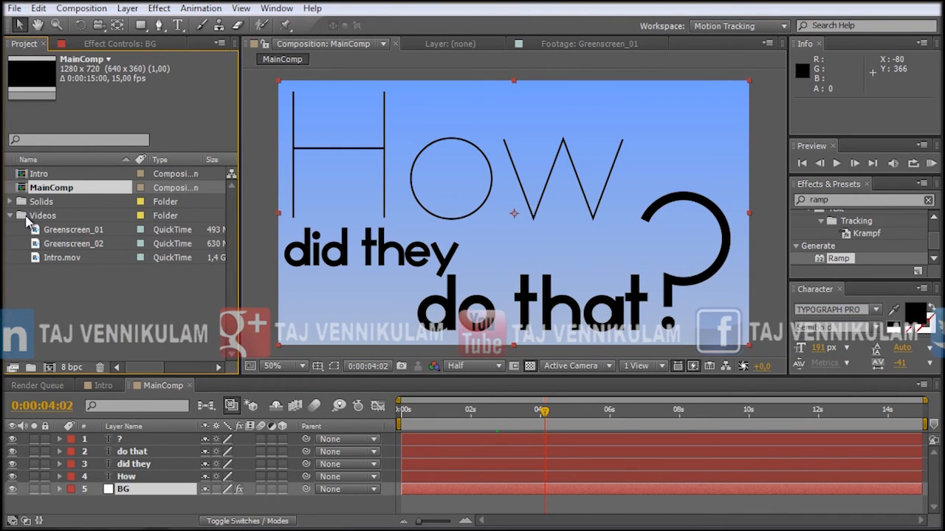
Create a new composition from the Greenscreen_01 clip in the Videos folder.
click(42, 215)
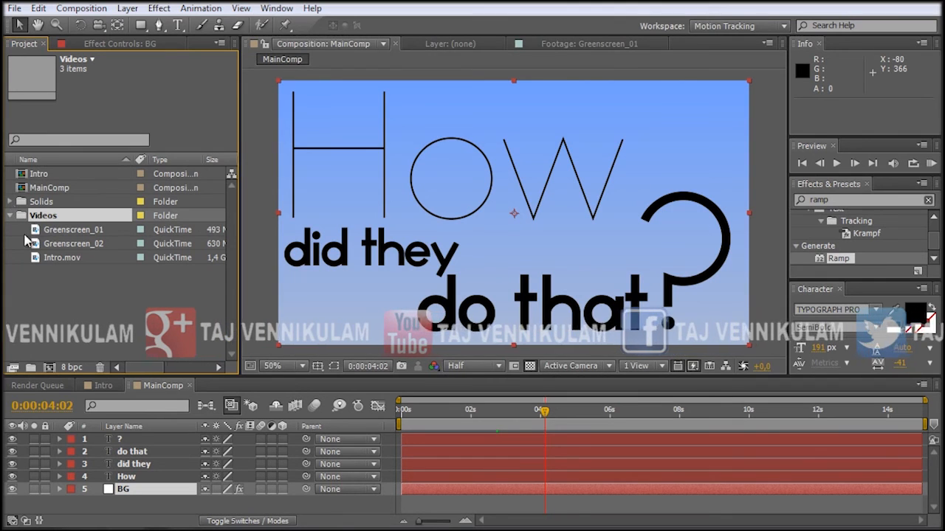
click(86, 232)
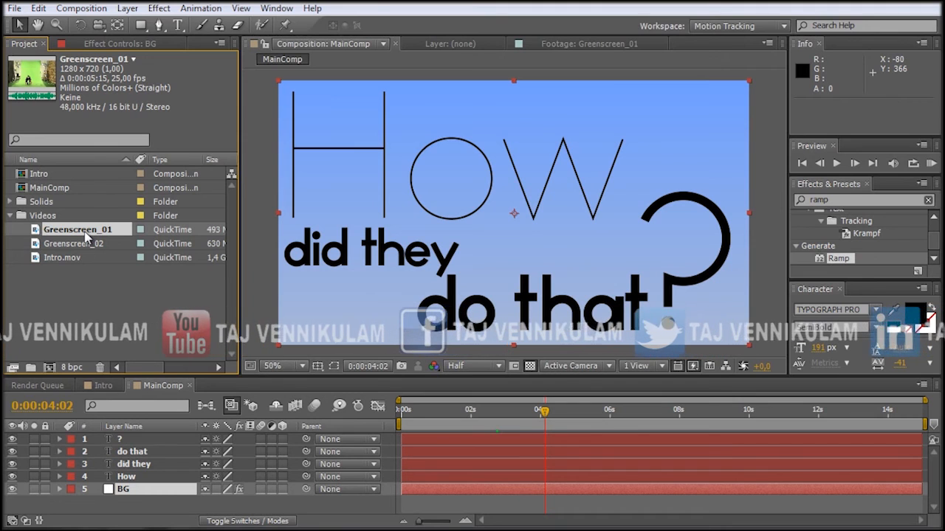
click(49, 371)
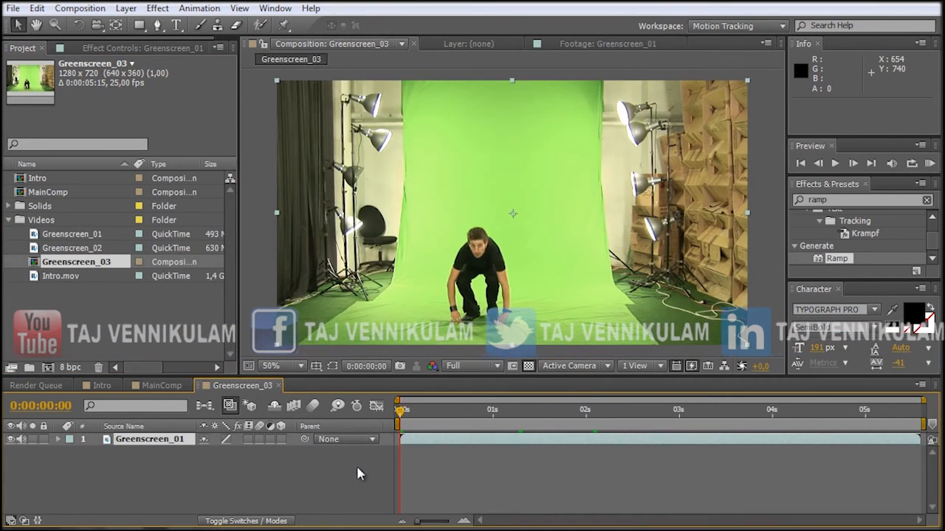
Go to 0:00:01:00 in the green screen clip and examine the man and the green backdrop up close.
drag(399, 415, 493, 473)
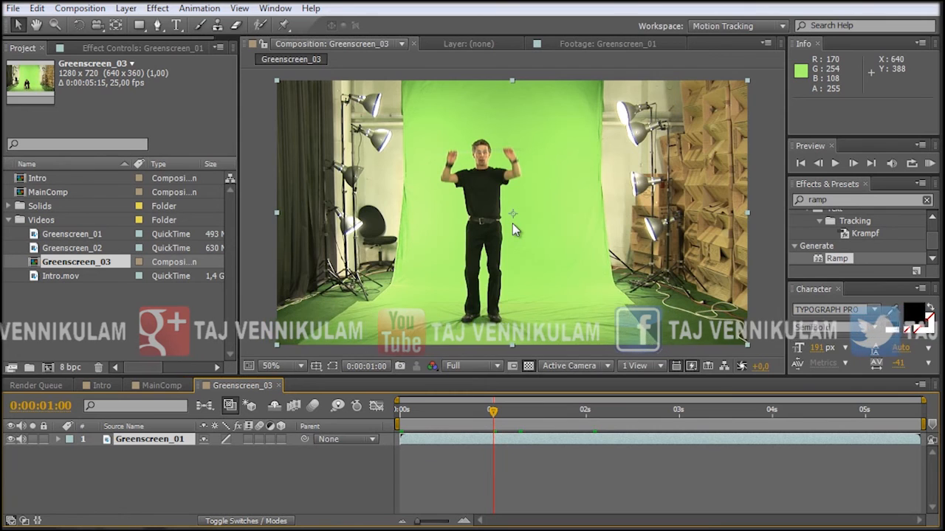
key(period)
key(h)
drag(533, 298, 596, 278)
key(v)
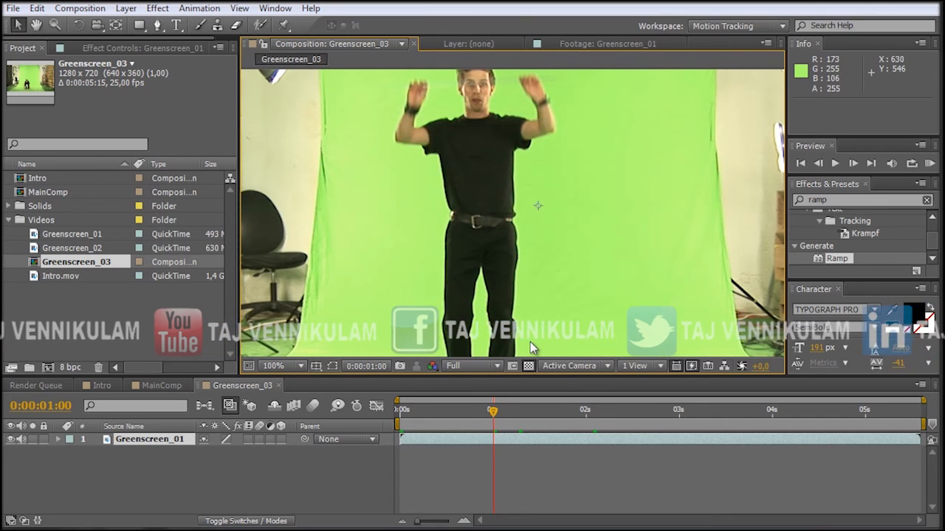
key(space)
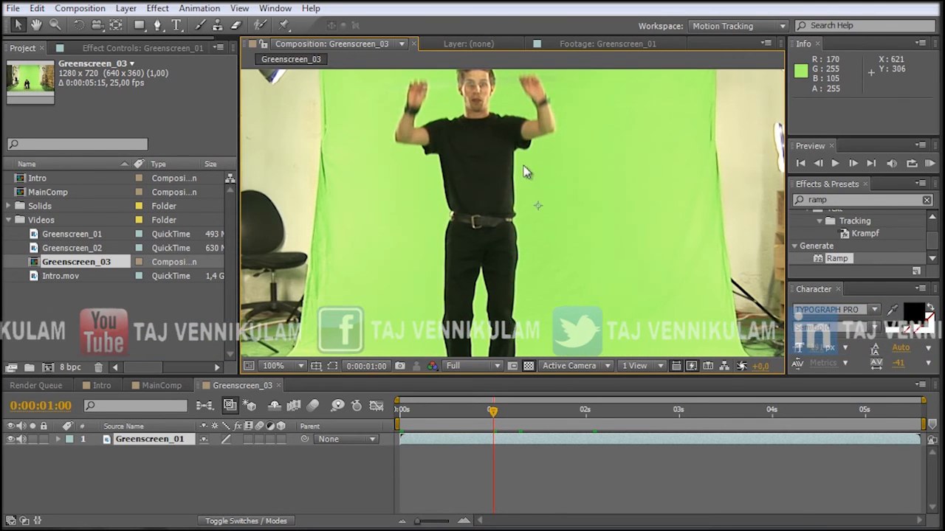
drag(497, 155, 505, 217)
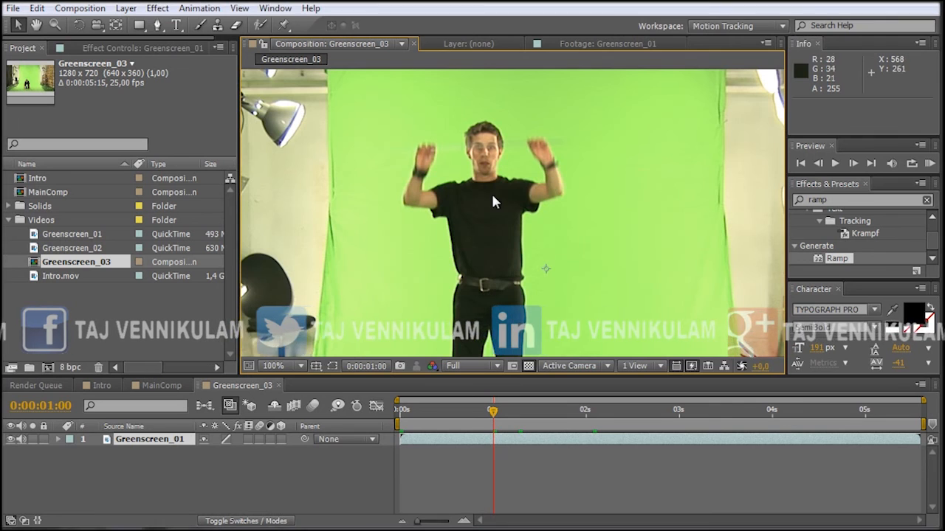
scroll(492, 192, down, 2)
key(h)
drag(563, 308, 533, 274)
key(v)
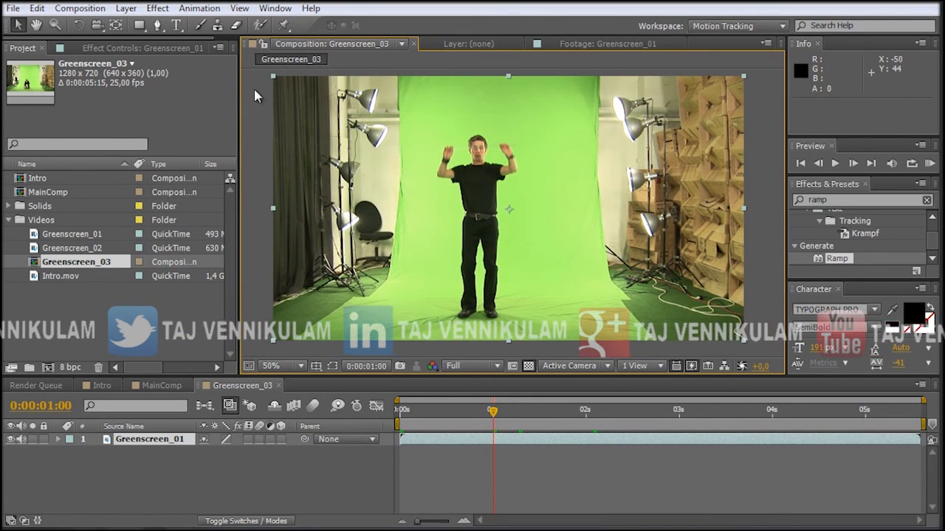
Apply the Keylight (1.2) keying effect to the Greenscreen_01 layer and sample the green backdrop as its Screen Colour.
click(158, 8)
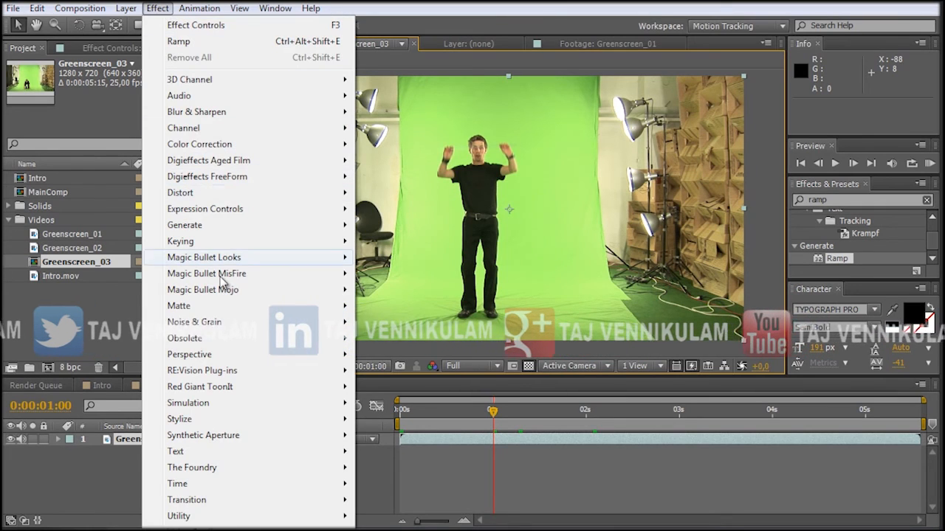
mouse_move(218, 244)
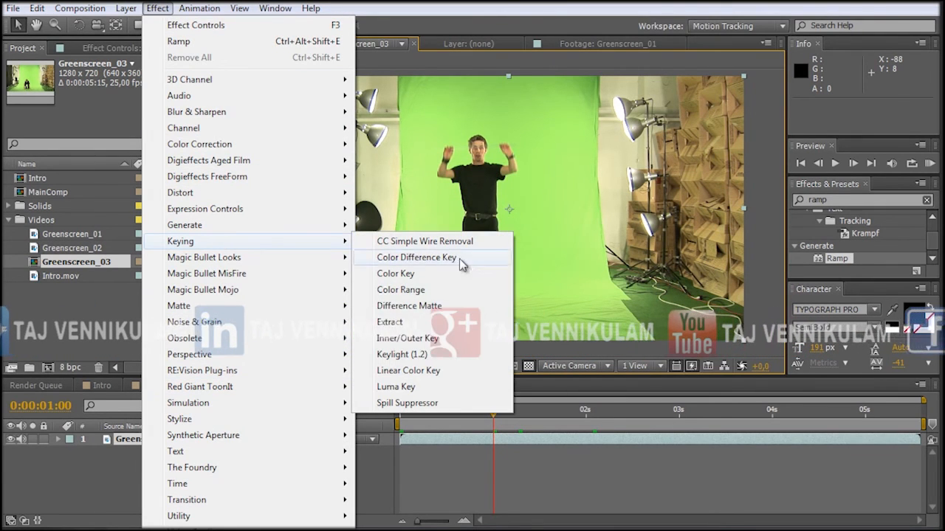
click(402, 355)
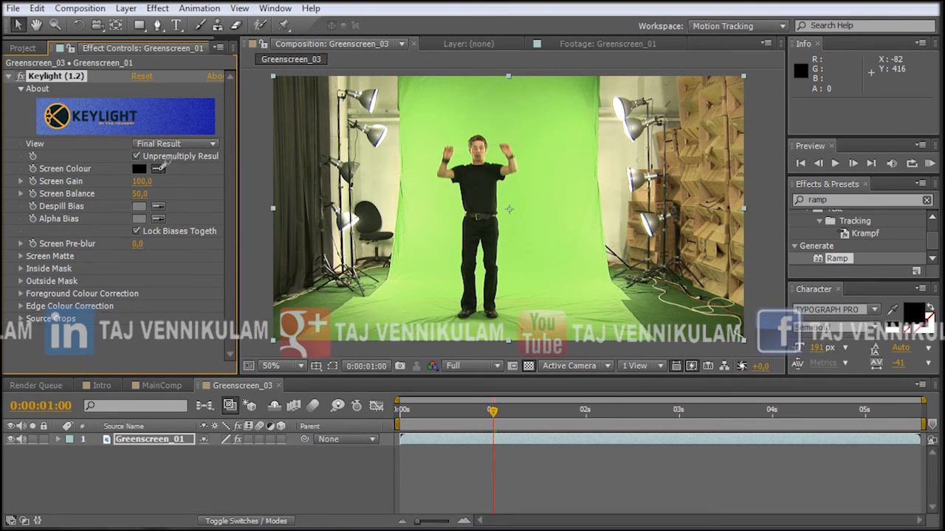
click(459, 209)
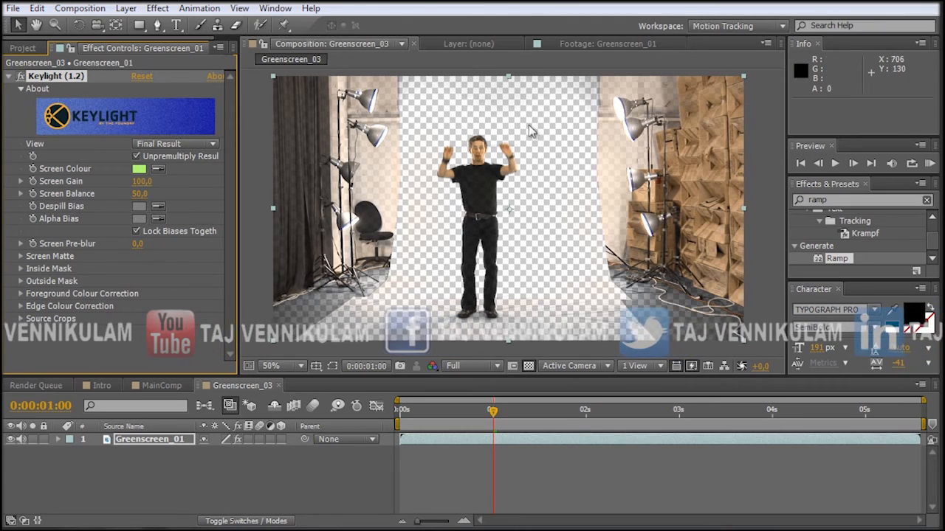
Show Keylight's Screen Matte view and raise Clip Black to 50 so the backdrop turns solid black.
click(162, 145)
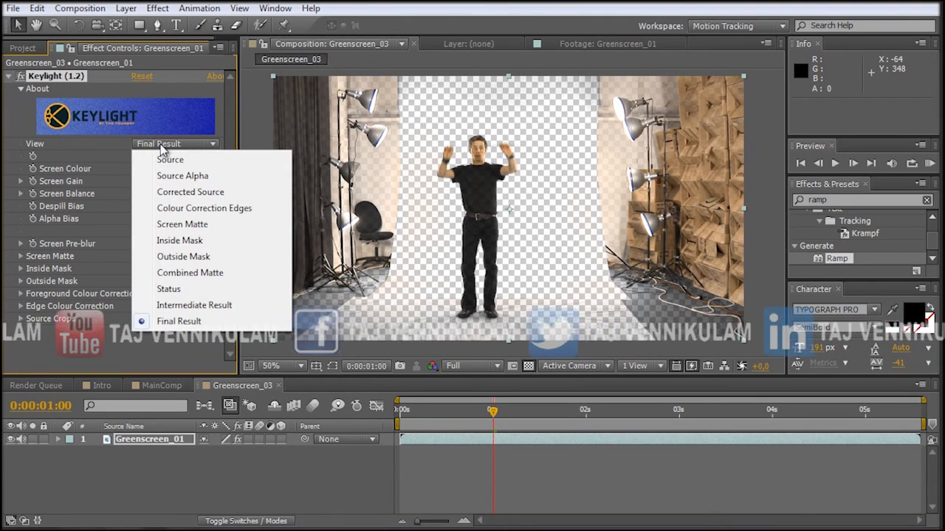
click(182, 225)
scroll(559, 262, up, 2)
drag(558, 262, 648, 204)
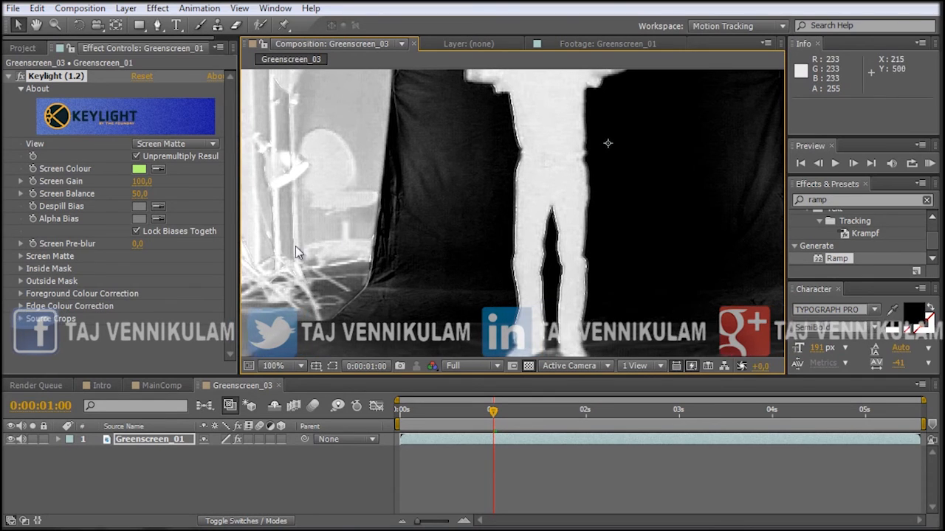
click(21, 256)
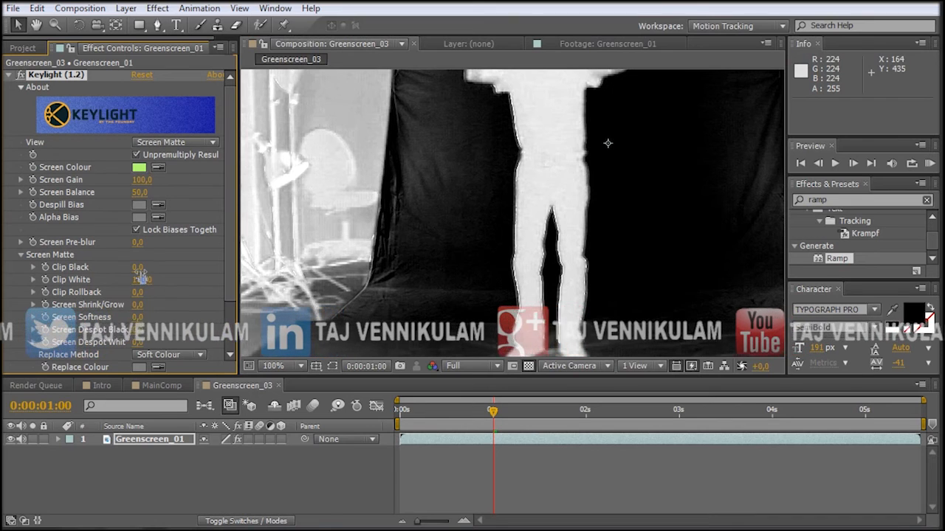
drag(139, 270, 169, 280)
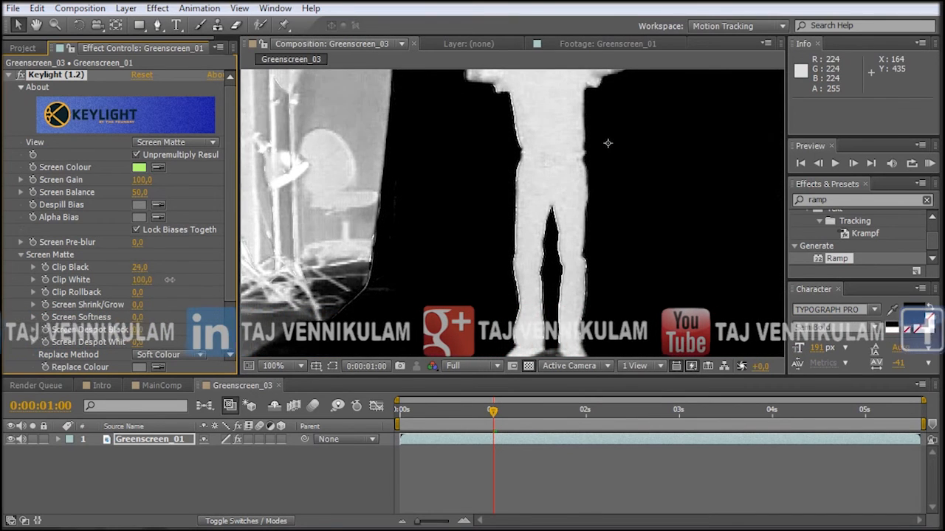
drag(169, 280, 197, 293)
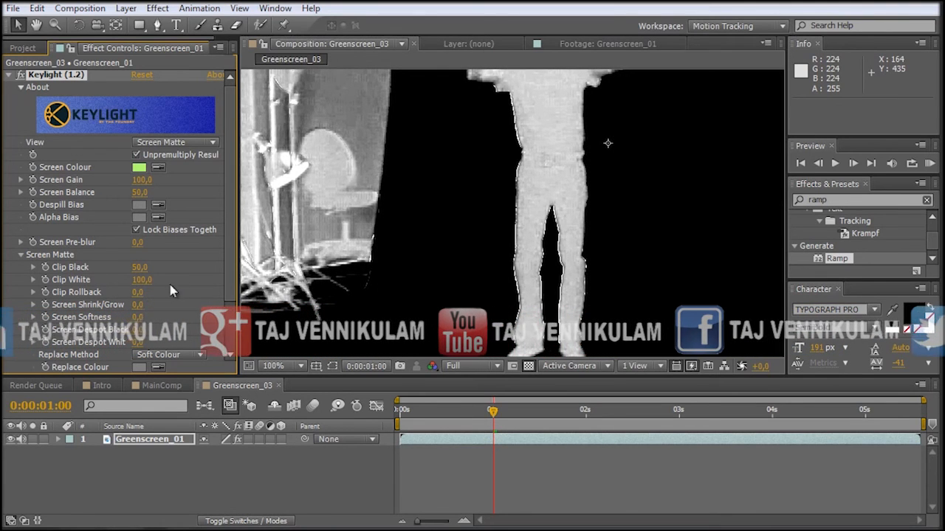
Lower Keylight's Clip White to 52 so the man's silhouette turns solid white.
drag(141, 279, 111, 277)
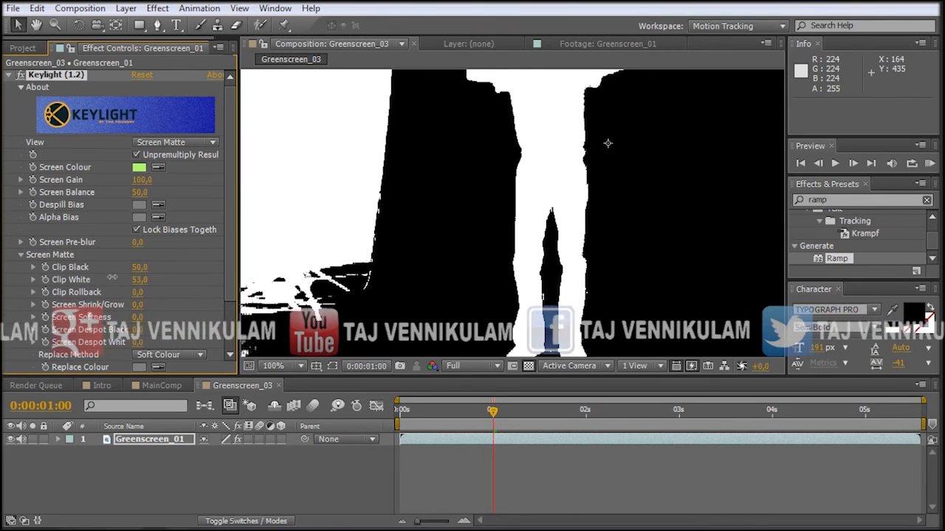
click(137, 280)
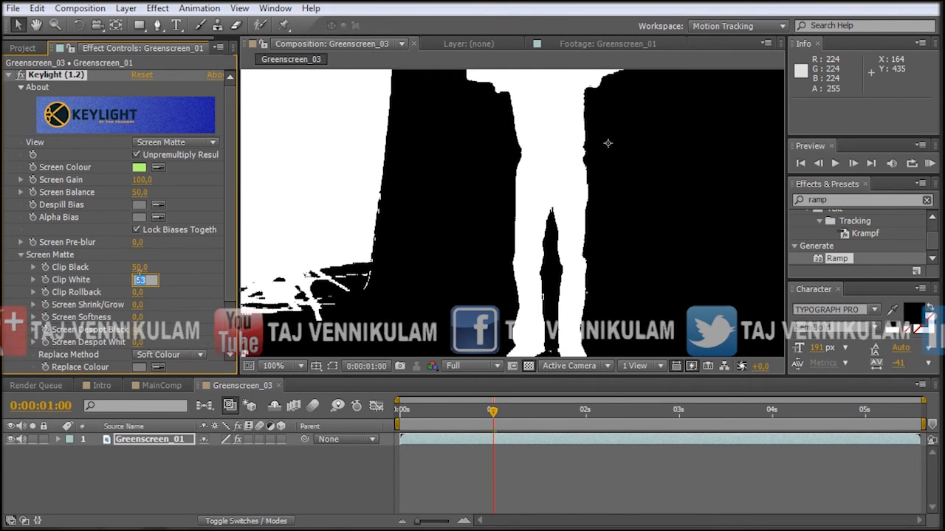
text(52)
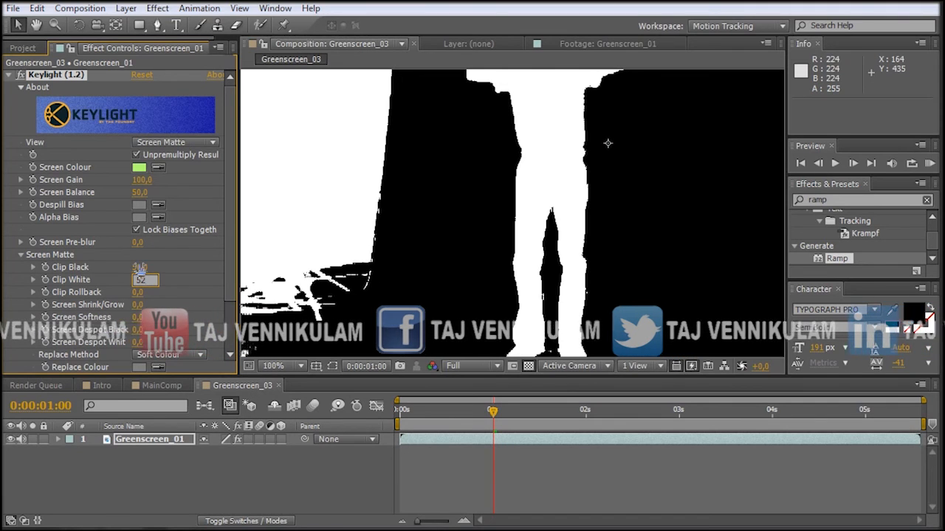
key(Return)
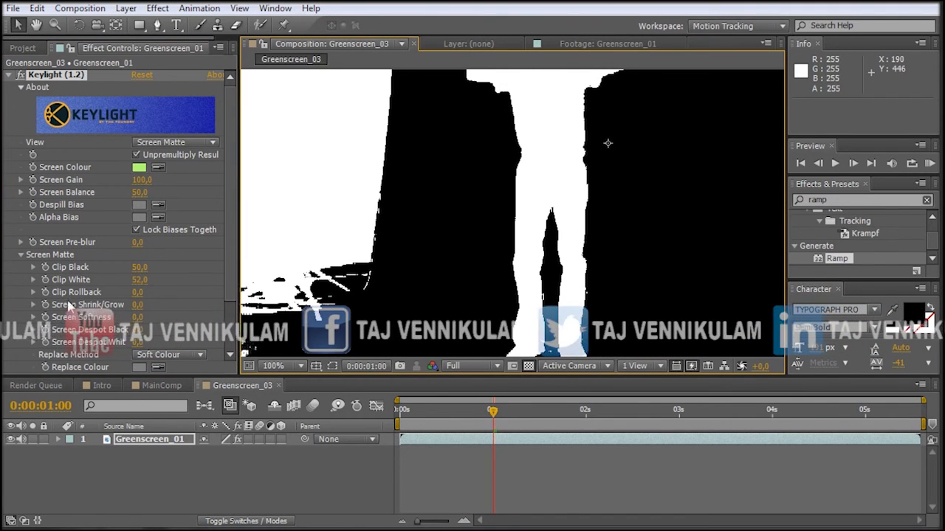
Set Keylight's Screen Shrink/Grow to -1 to tighten the matte edges.
click(33, 305)
mouse_move(133, 324)
mouse_down()
mouse_move(148, 325)
mouse_move(118, 324)
mouse_move(132, 325)
mouse_up()
click(139, 305)
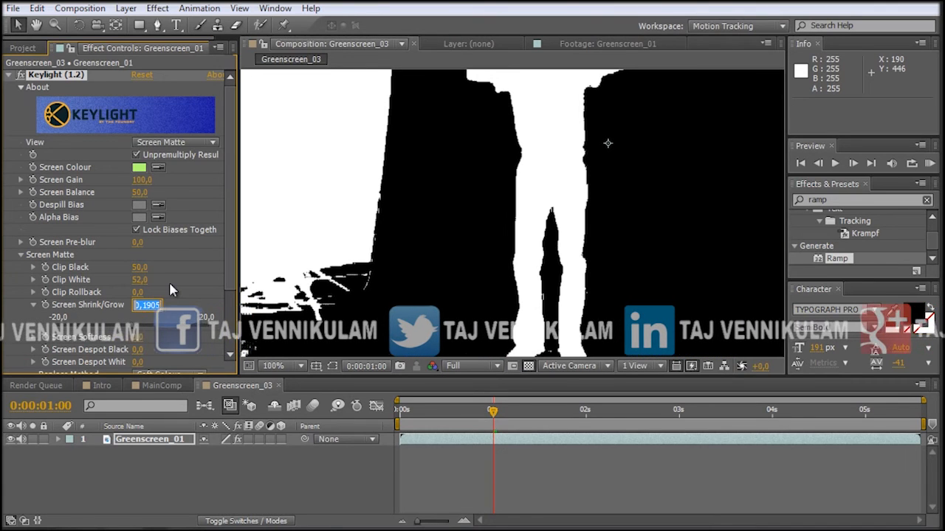
text(-1)
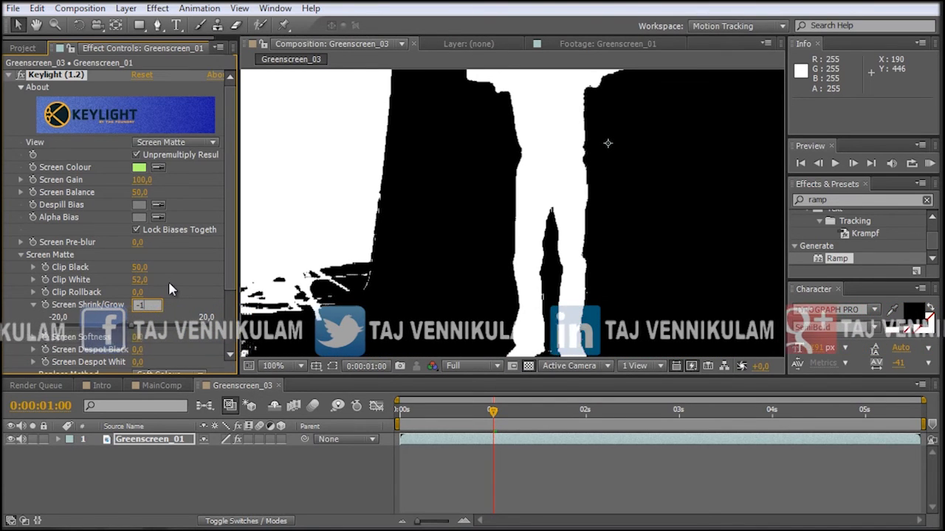
key(Return)
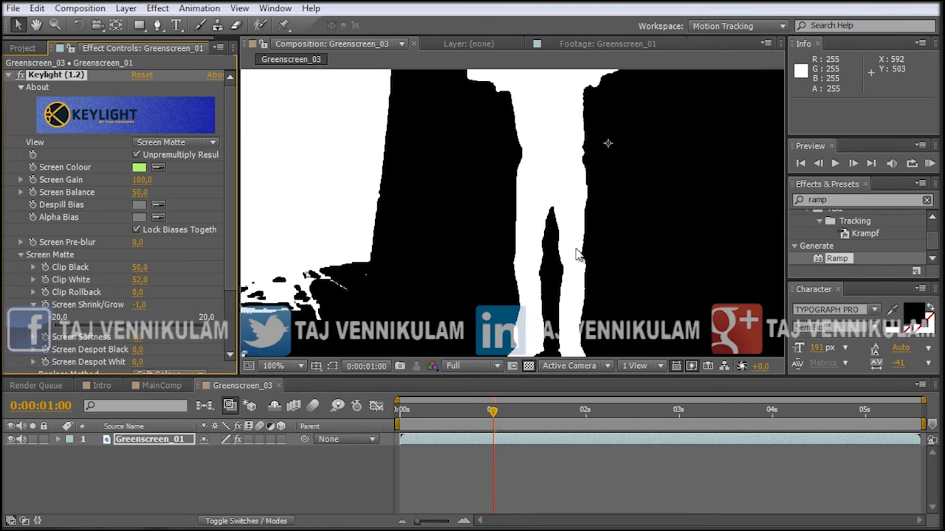
Set Keylight's view back to Final Result with the whole figure in view.
scroll(599, 221, down, 2)
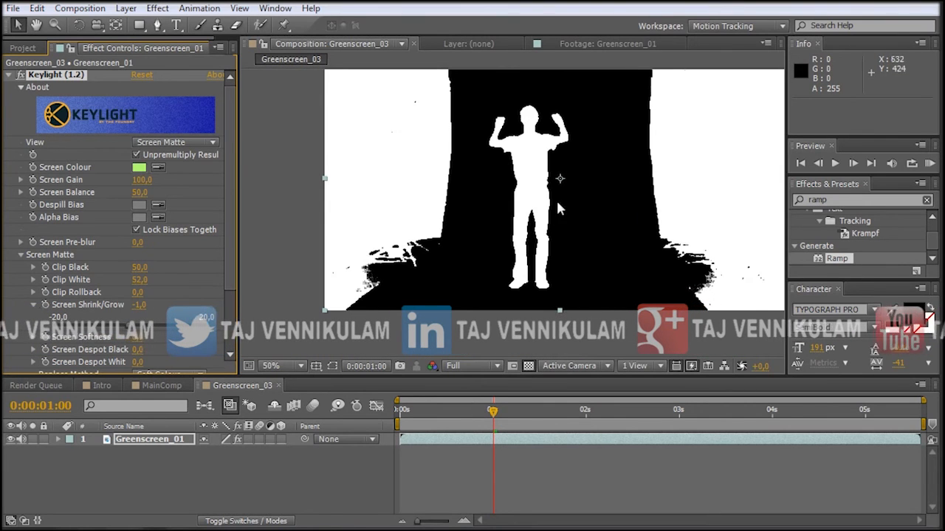
click(175, 145)
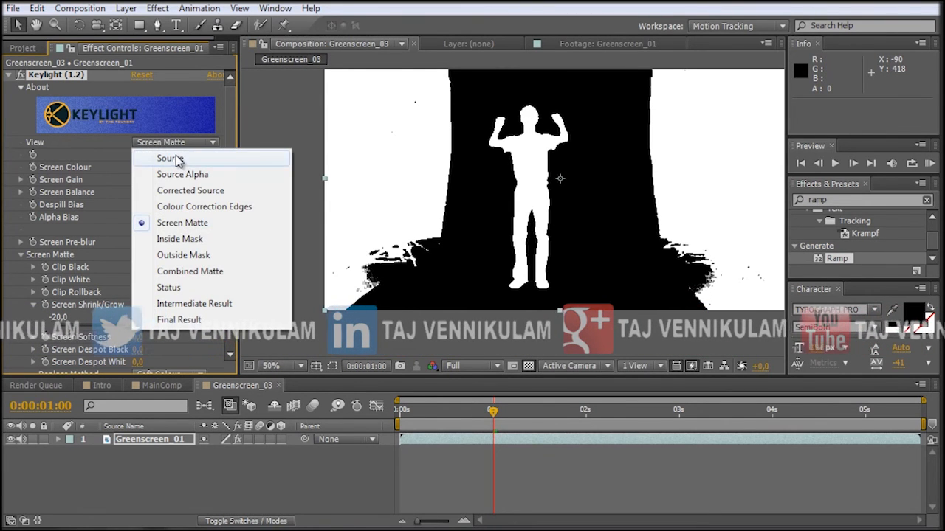
click(193, 320)
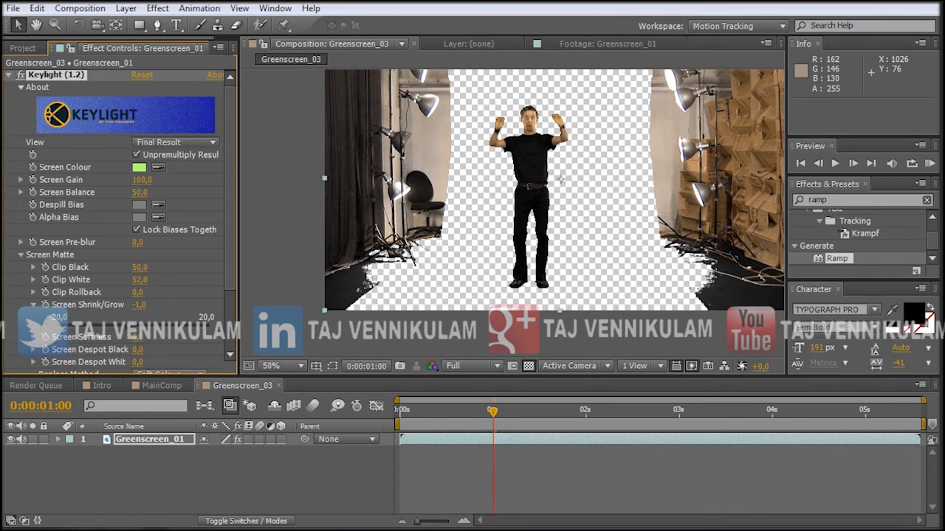
Draw a rectangular mask about 398 by 570 px around the standing man on the Greenscreen_01 layer.
drag(140, 25, 192, 28)
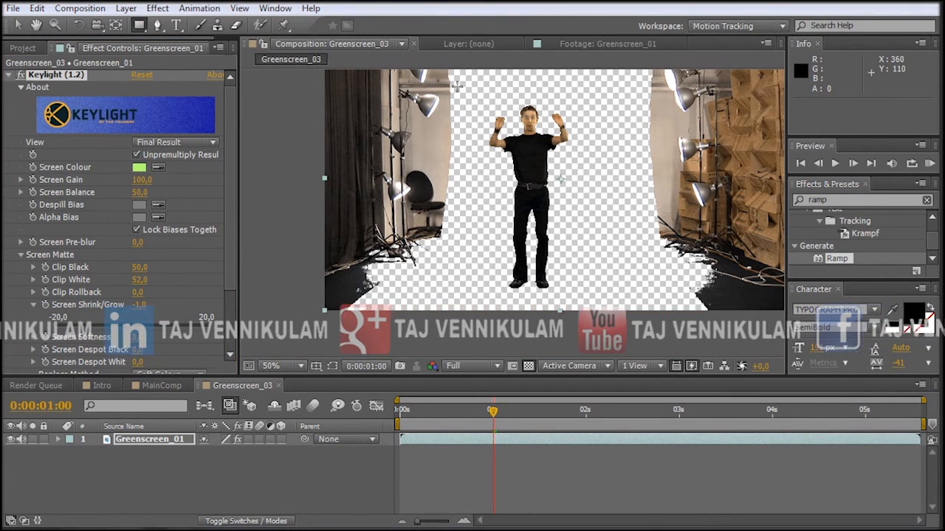
drag(456, 85, 469, 113)
drag(498, 172, 605, 281)
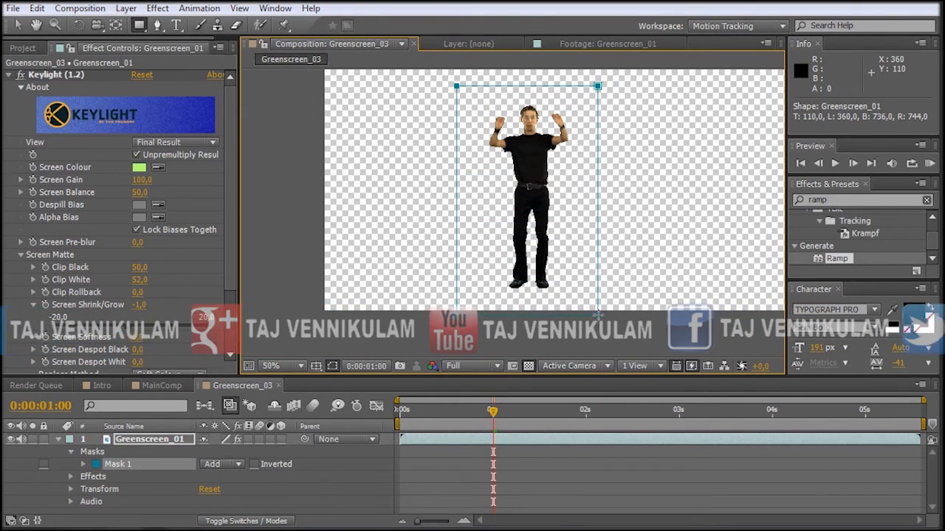
Move the mask's top up to include the raised hands at 0:00:01:18, and extend its right edge around the walking man at 0:00:04:15.
drag(495, 417, 560, 441)
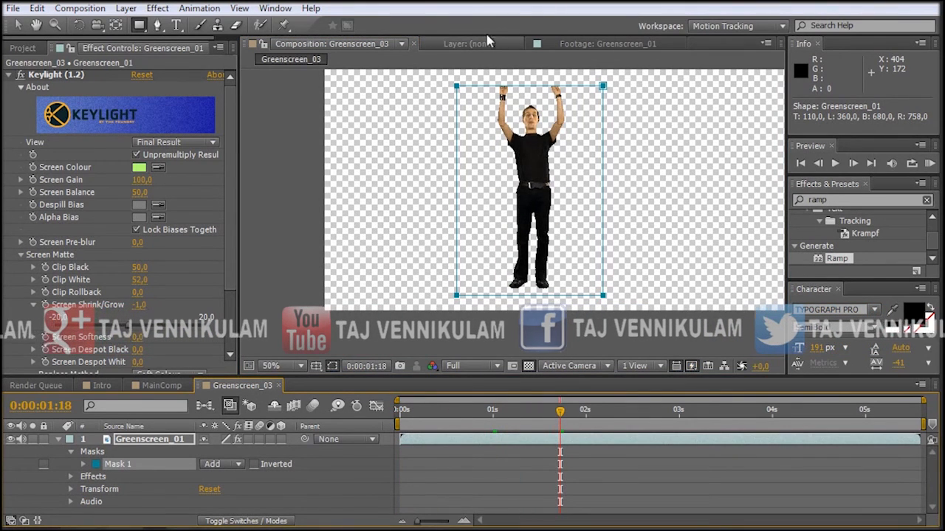
drag(519, 86, 521, 83)
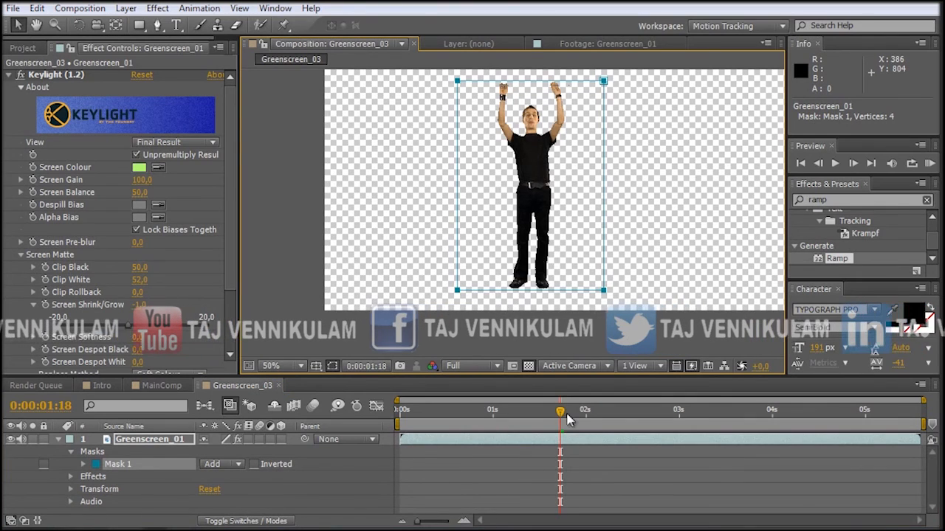
drag(559, 417, 827, 458)
click(605, 236)
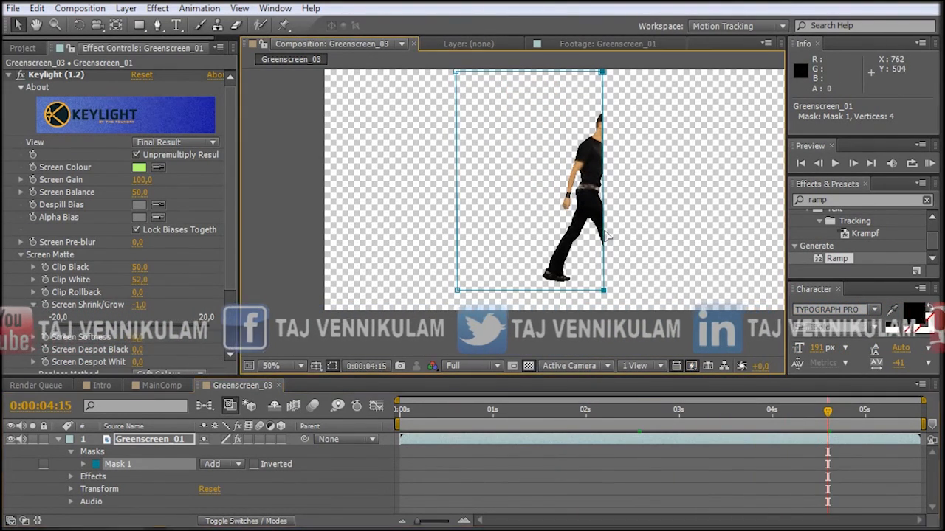
drag(604, 237, 610, 236)
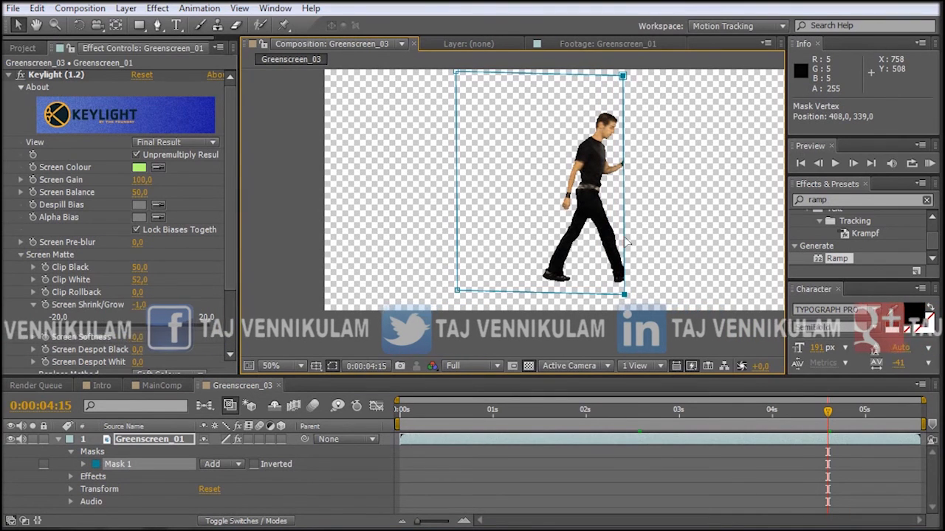
drag(832, 420, 645, 461)
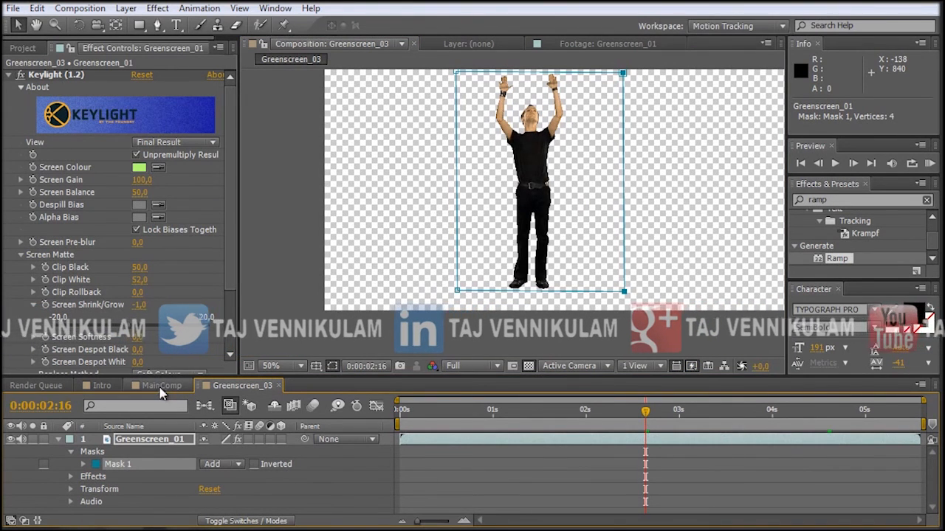
Examine the poses and facing directions of the coloured figures in the Intro composition at 0:00:06:14.
click(102, 386)
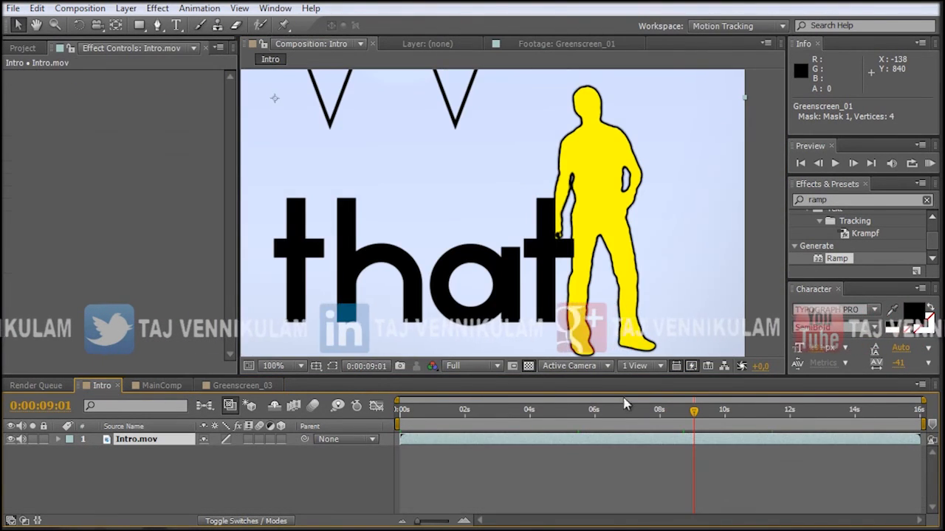
scroll(579, 208, down, 2)
drag(406, 202, 557, 220)
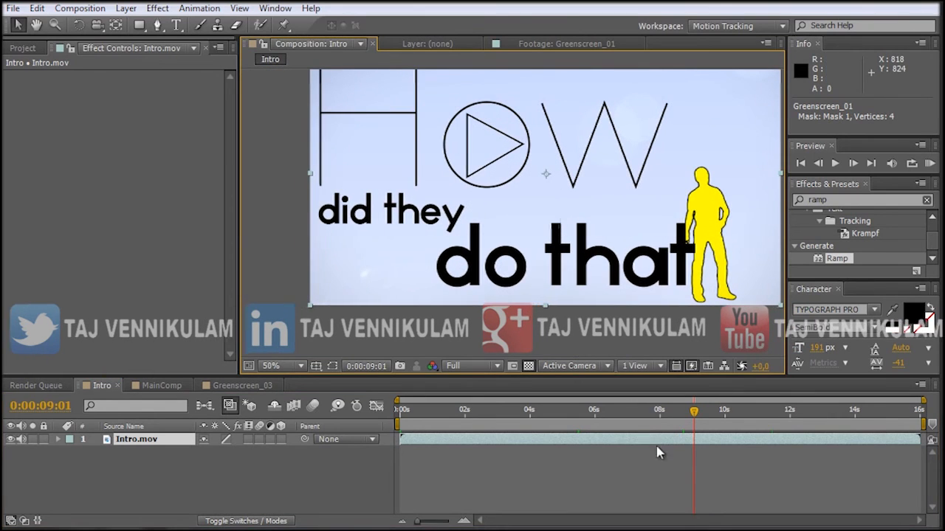
drag(693, 417, 613, 443)
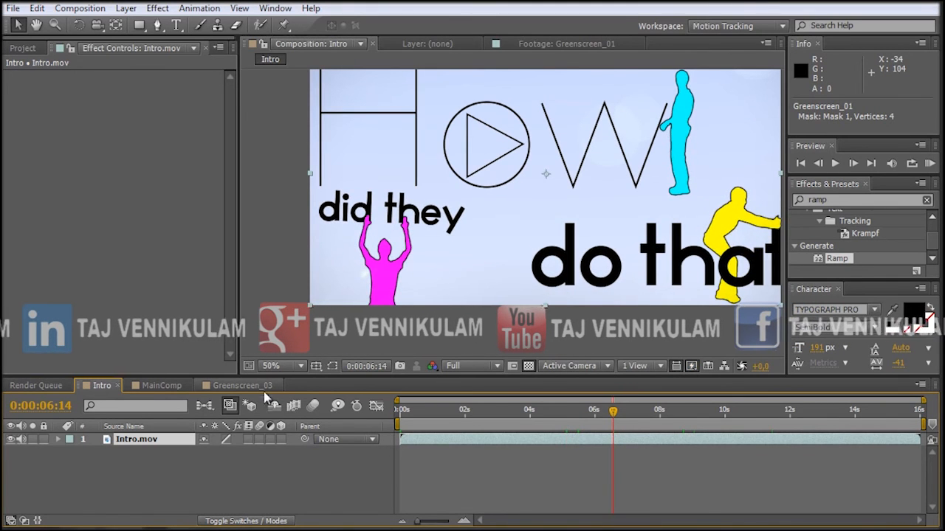
Flip the Greenscreen_01 layer horizontally in Greenscreen_03 by unlinking its Scale proportions and setting them to -100, 100%.
click(242, 385)
drag(640, 424, 638, 425)
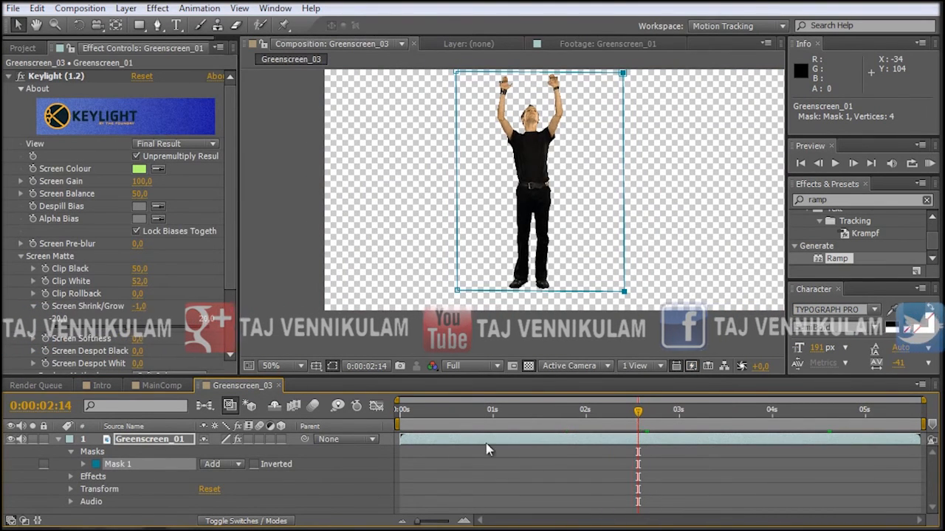
click(58, 441)
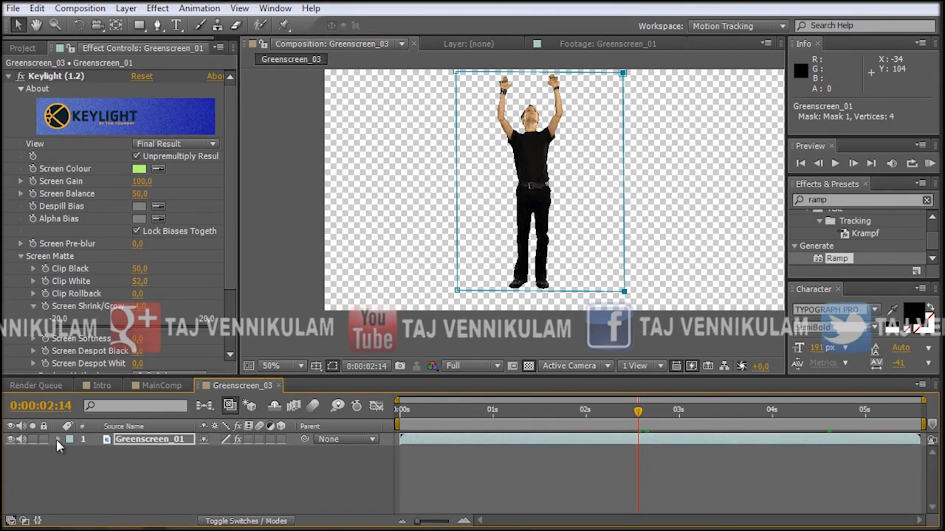
click(58, 440)
click(72, 489)
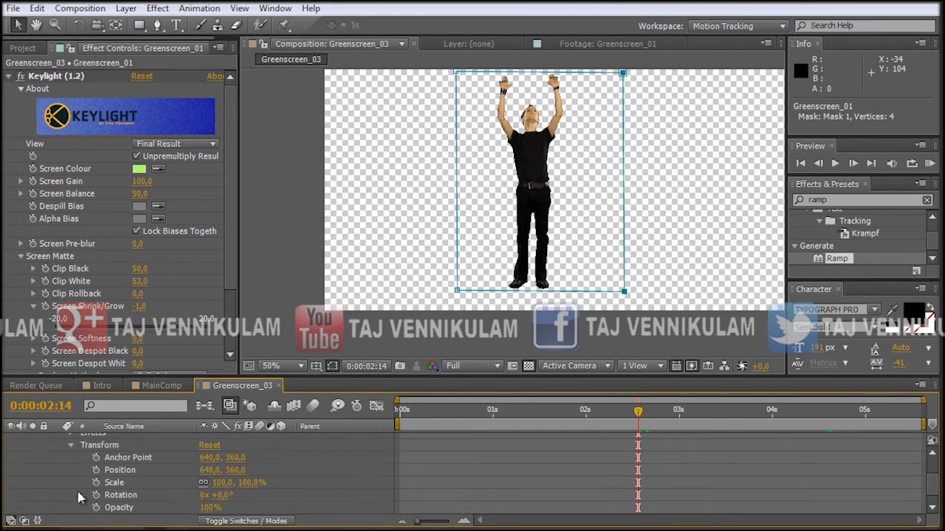
click(221, 483)
text(-100)
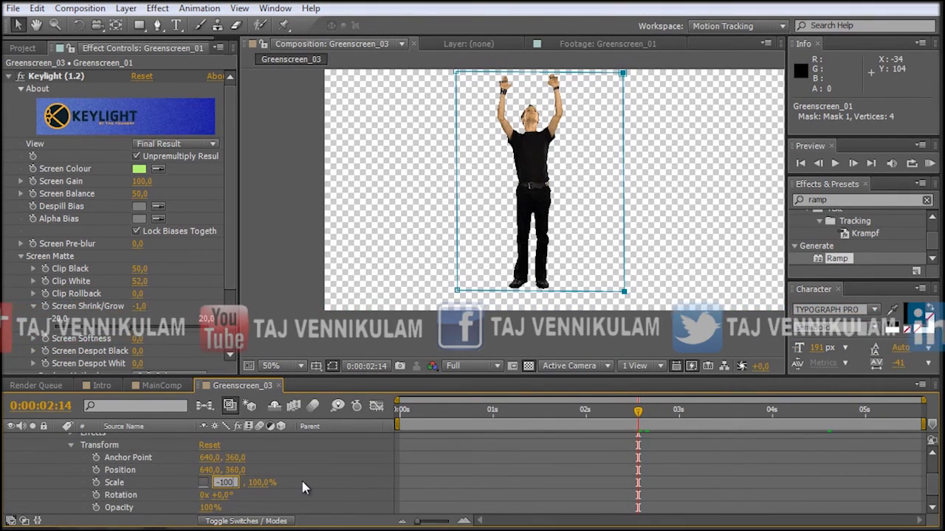
click(438, 470)
drag(638, 416, 728, 501)
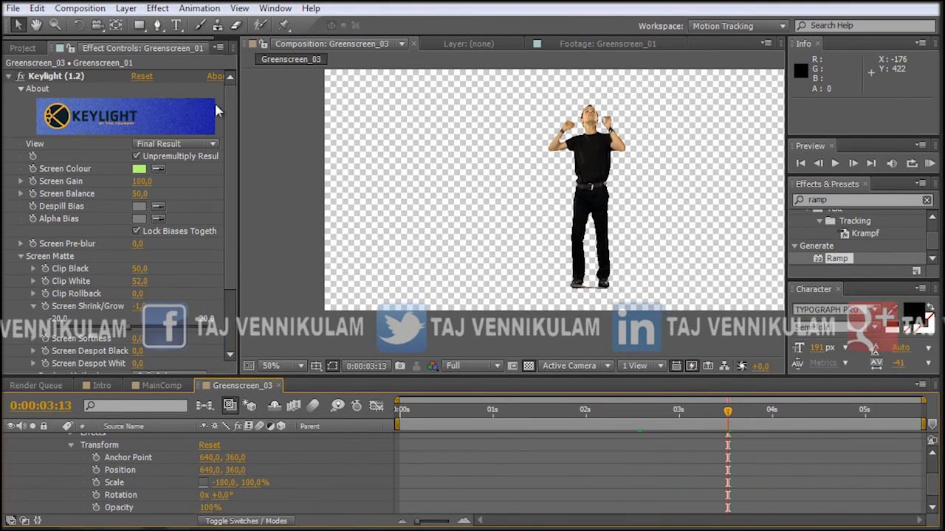
Apply the Fill effect to the Greenscreen_01 layer and inspect the silhouette's edges.
click(10, 77)
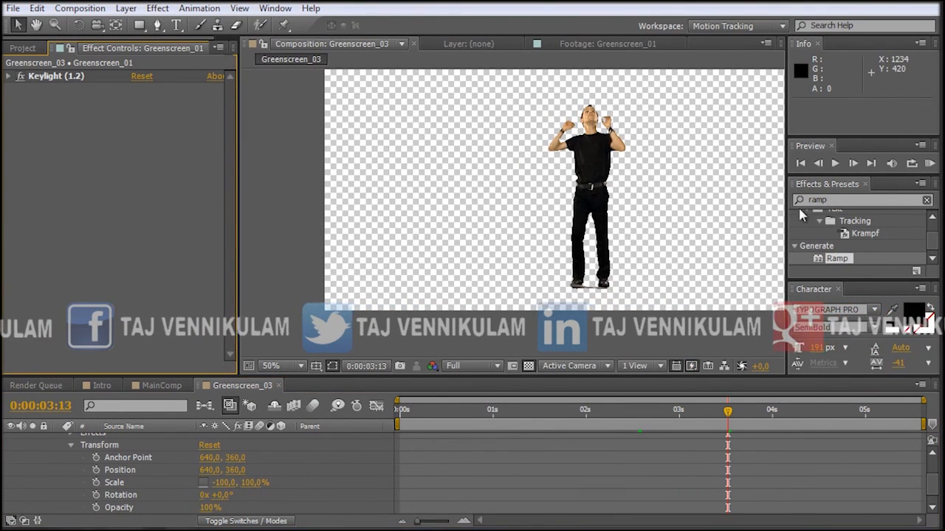
click(840, 201)
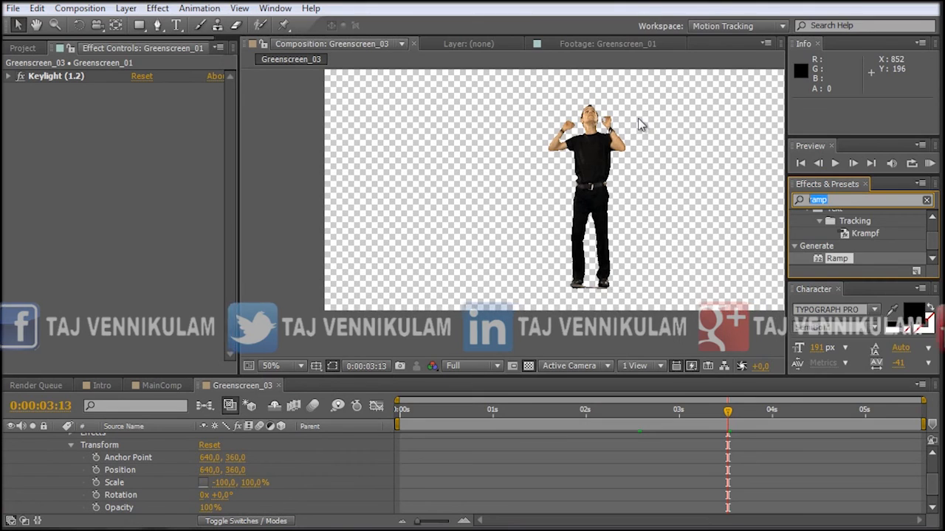
key(BackSpace)
text(fill)
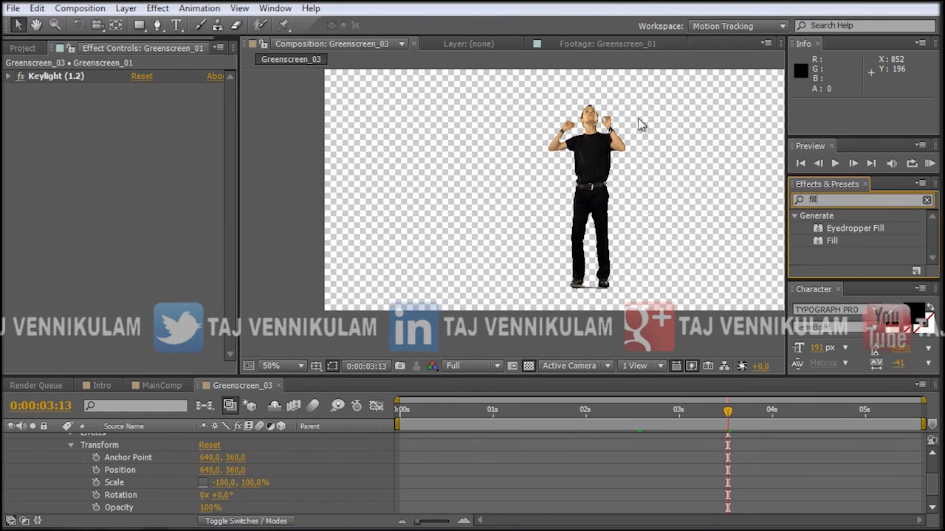
drag(822, 236, 622, 203)
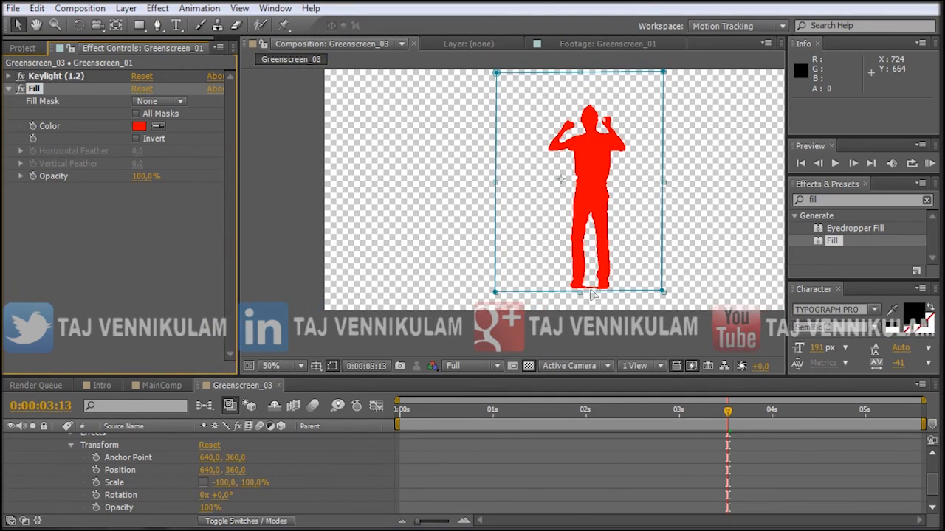
scroll(662, 212, up, 1)
drag(671, 214, 543, 228)
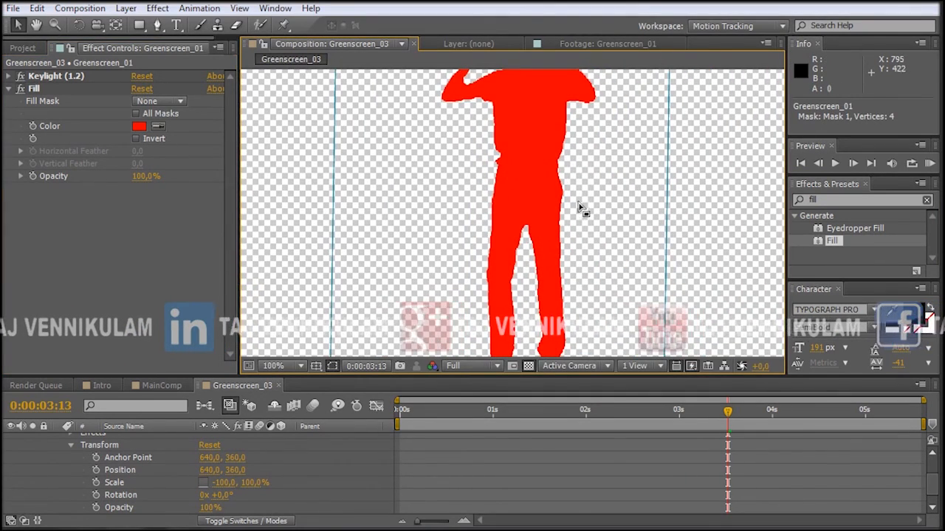
scroll(596, 234, up, 2)
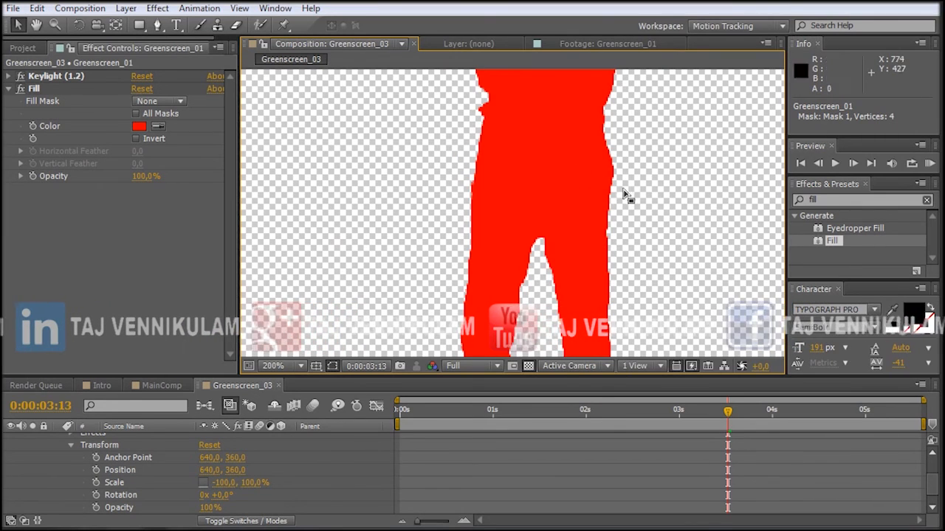
scroll(658, 215, down, 1)
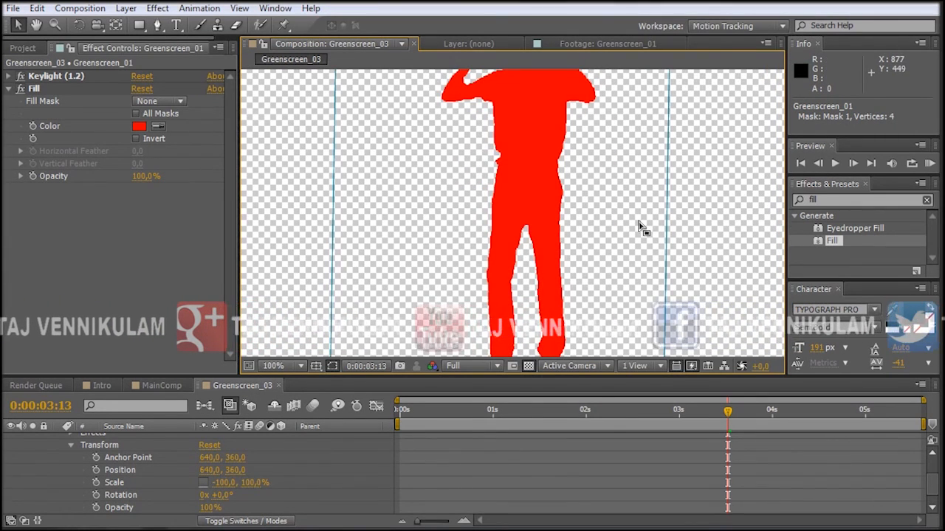
scroll(640, 226, down, 1)
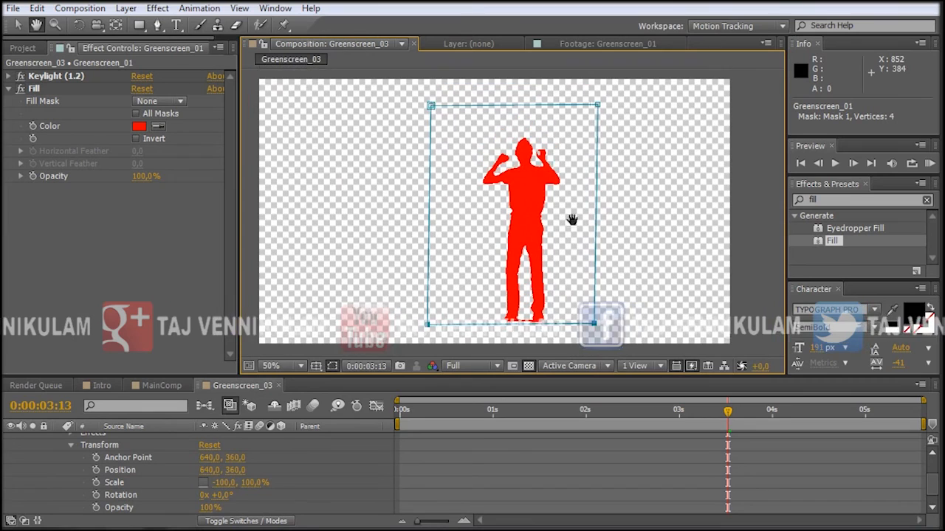
Apply the Matte Choker effect to the Greenscreen_01 layer to smooth the silhouette's outline.
click(859, 204)
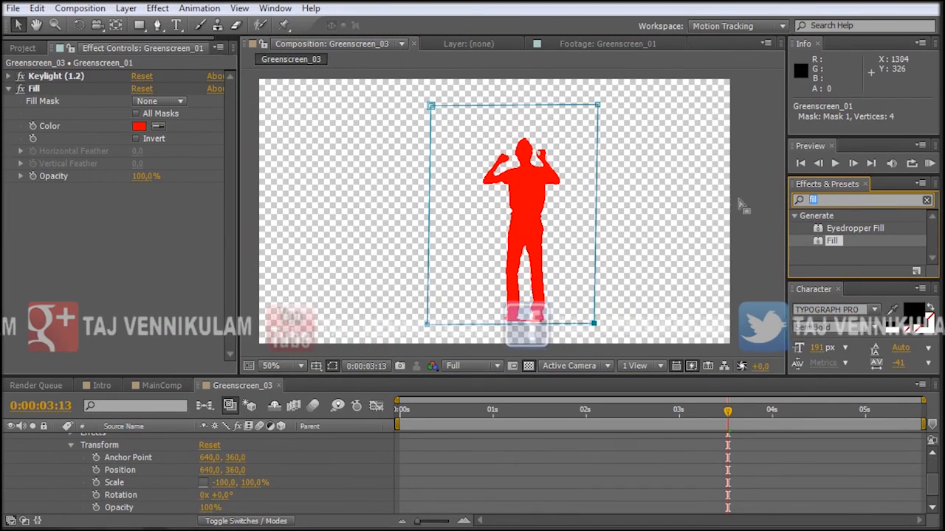
key(BackSpace)
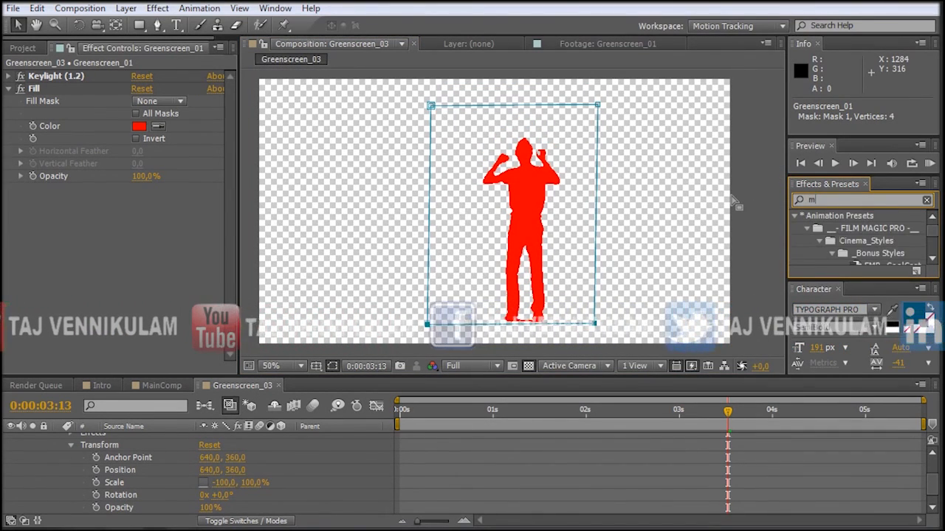
text(choker)
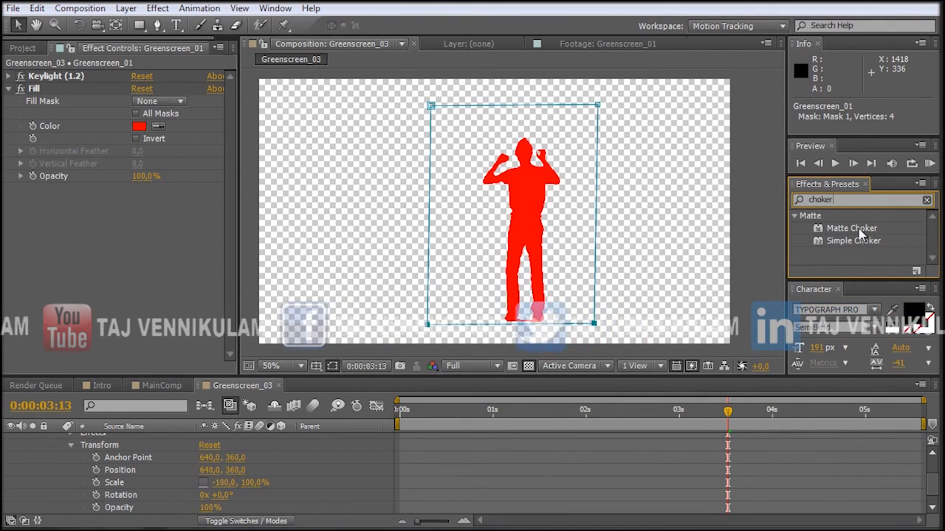
drag(856, 235, 515, 239)
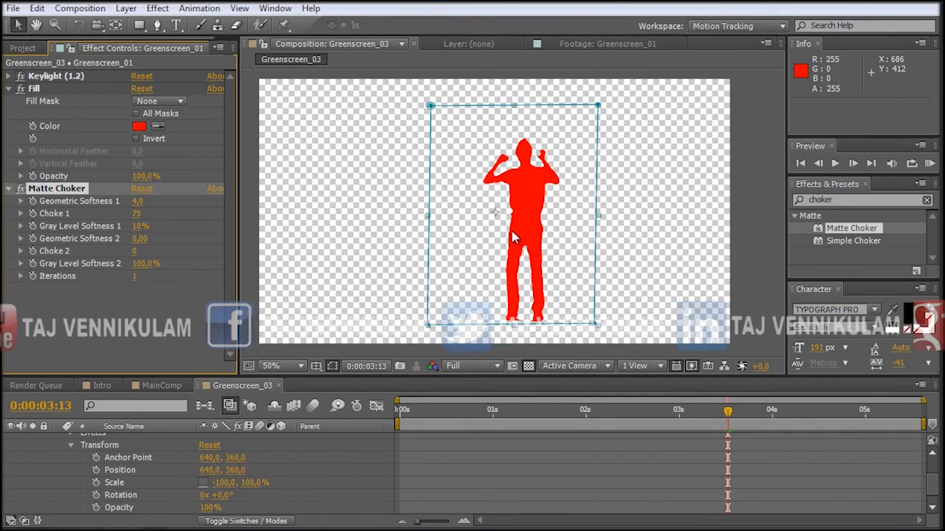
key(period)
key(period)
key(period)
key(period)
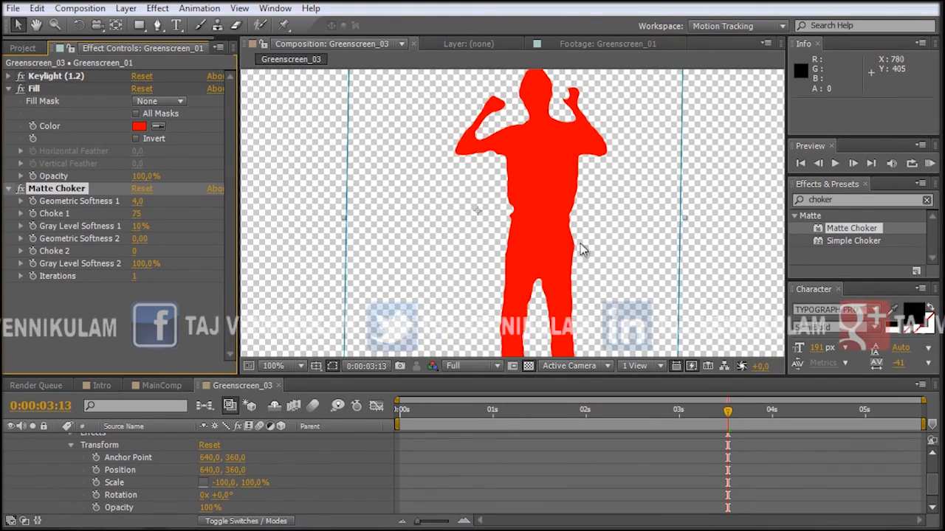
key(comma)
key(comma)
key(comma)
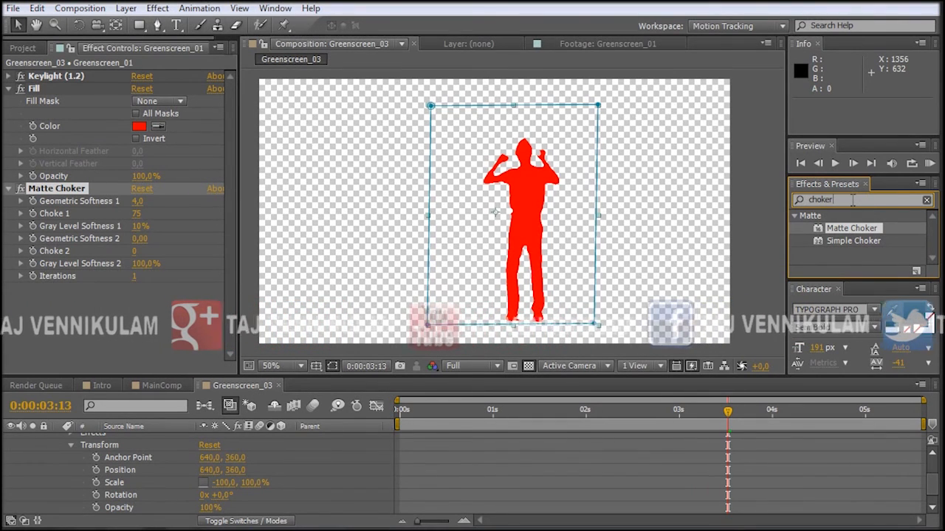
Apply the Stylize Glow effect to the Greenscreen_01 layer.
drag(853, 200, 776, 209)
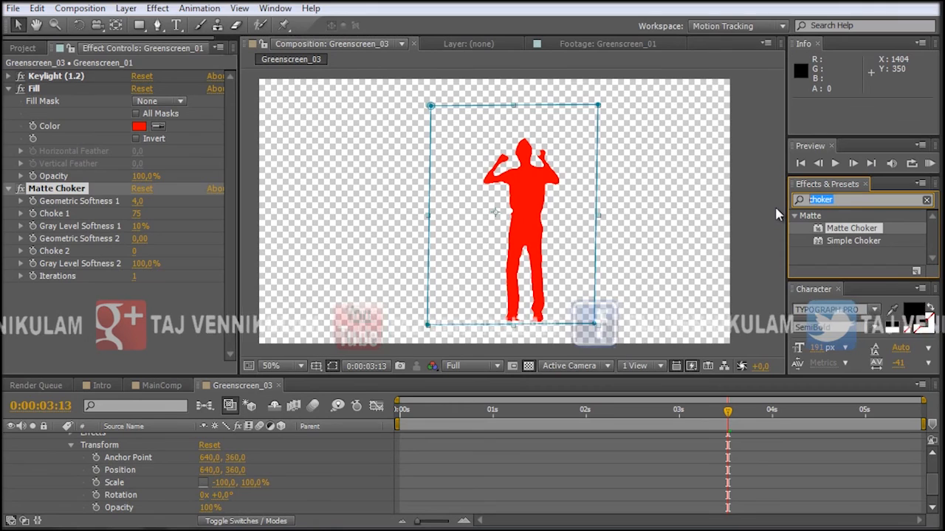
text(glow)
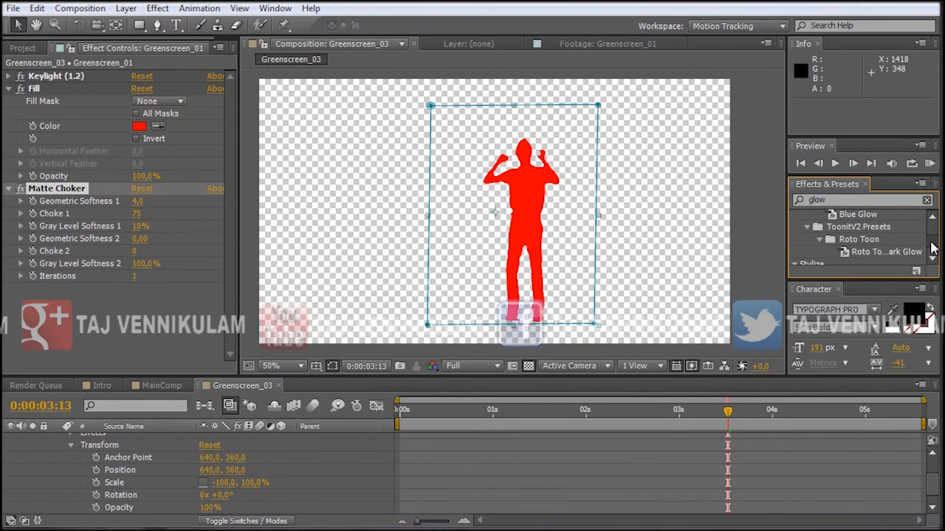
scroll(842, 243, down, 2)
drag(833, 260, 545, 244)
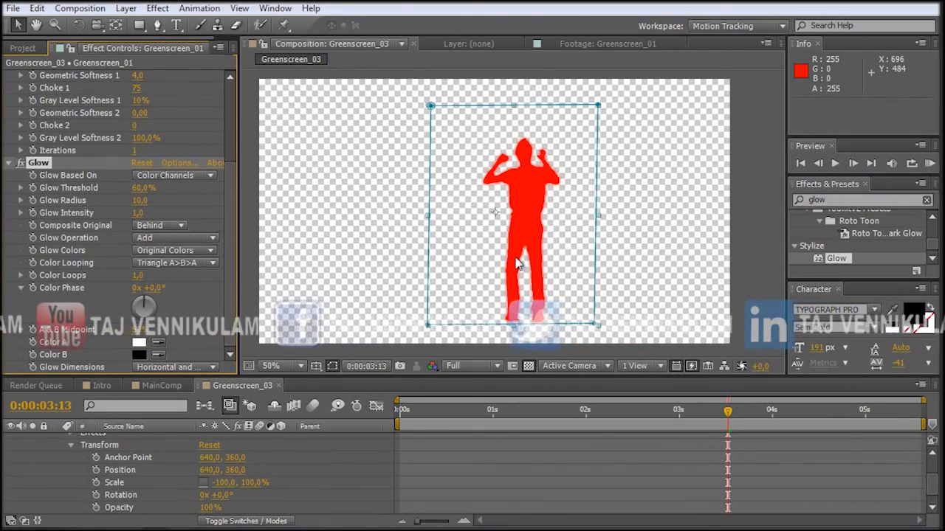
Examine the glow around the silhouette against black with the transparency grid temporarily turned off.
scroll(522, 261, up, 1)
key(space)
drag(543, 222, 534, 204)
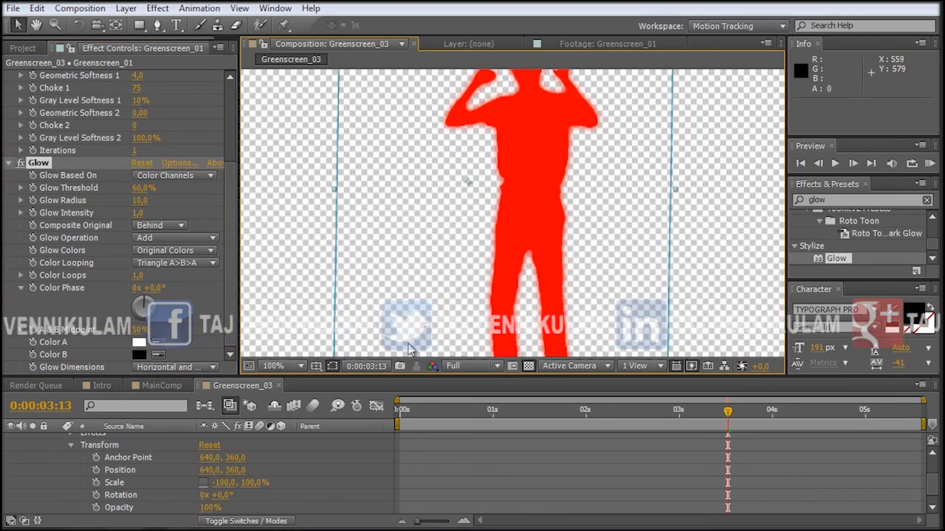
click(528, 366)
scroll(584, 247, up, 1)
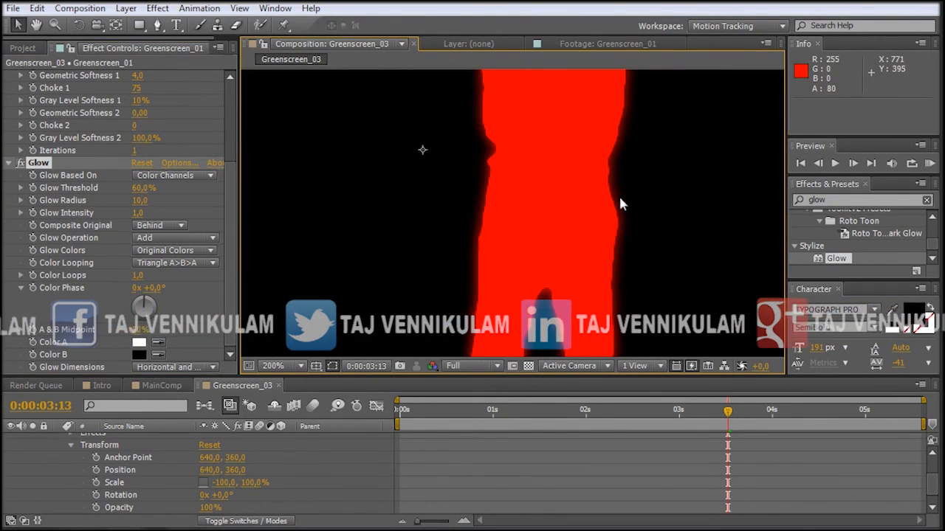
scroll(591, 255, down, 1)
scroll(546, 338, down, 1)
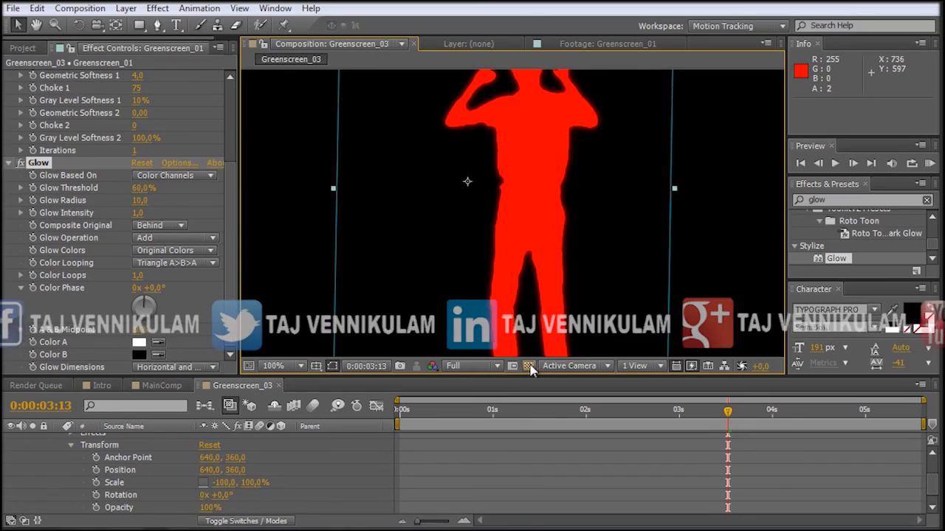
click(529, 366)
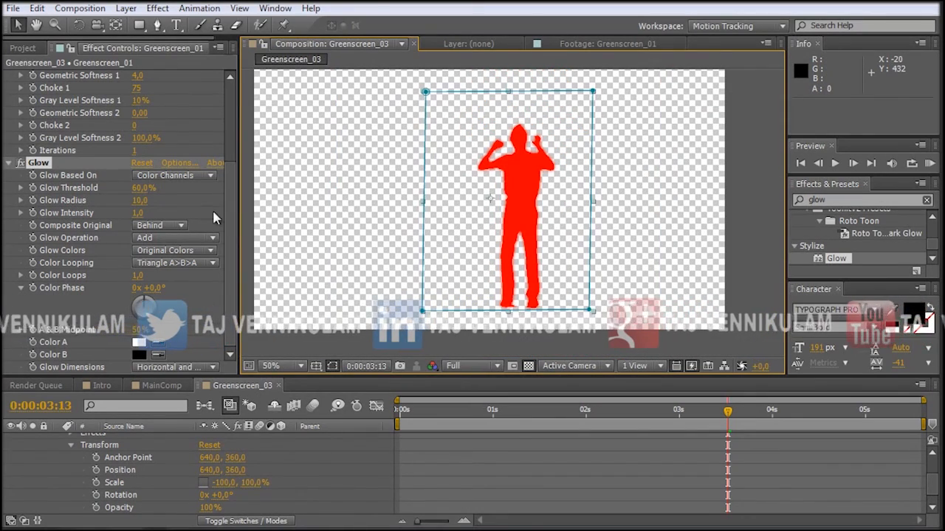
Base the Glow on the Alpha Channel and set its Glow Colors to A & B Colors.
click(174, 176)
click(181, 194)
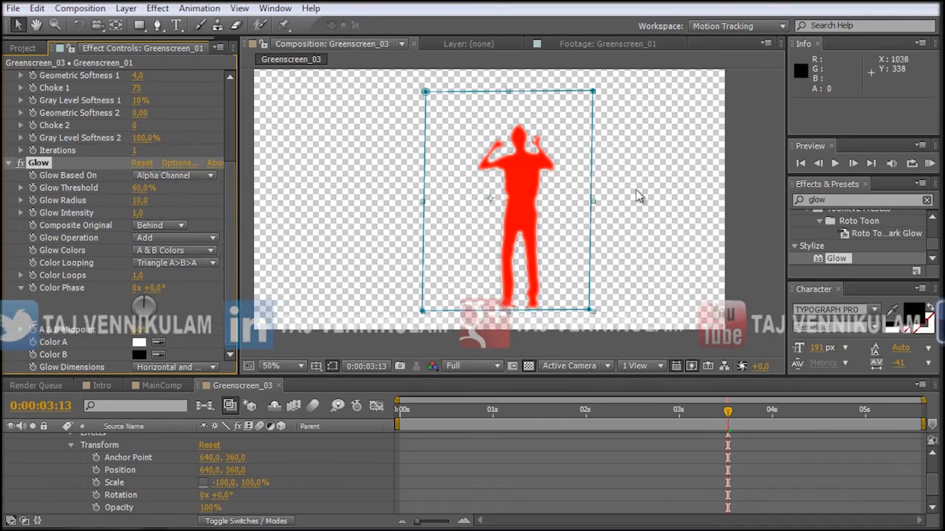
scroll(620, 187, up, 1)
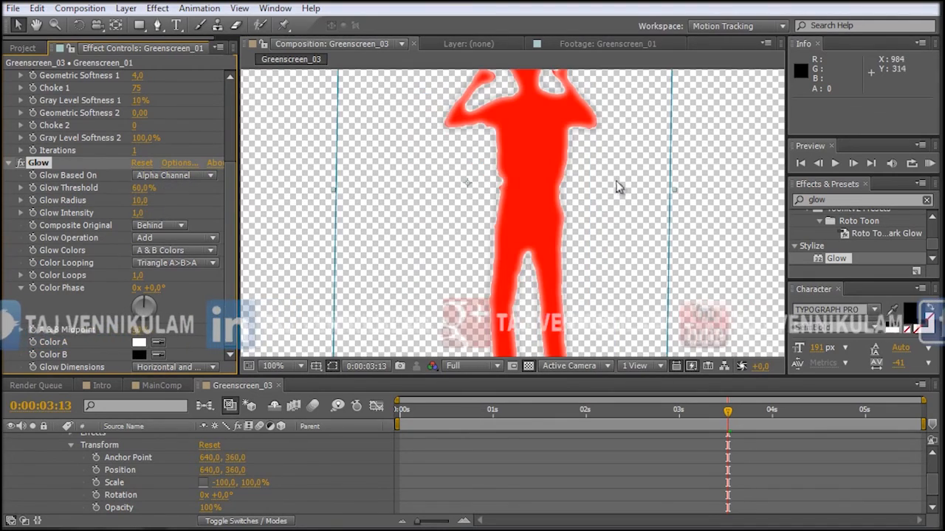
Set the Glow's Color A to black and its Glow Intensity to 8.
click(142, 343)
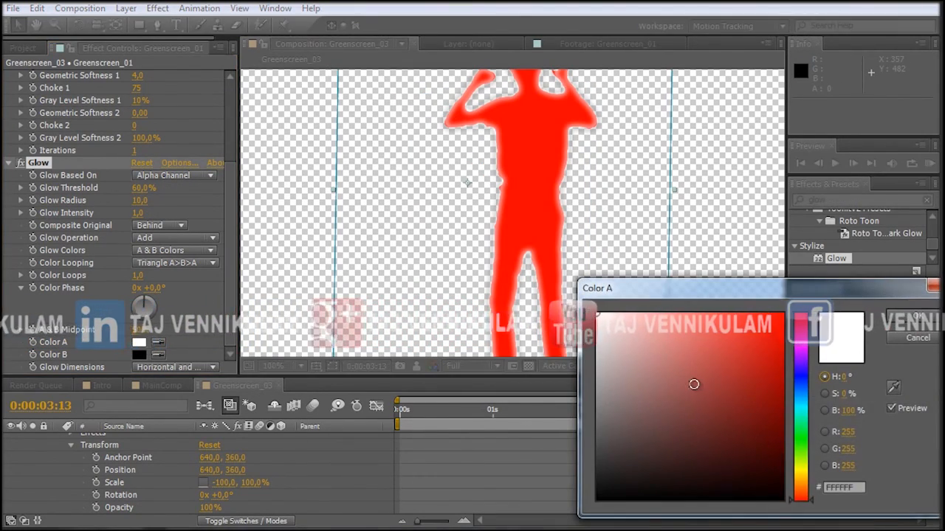
click(915, 316)
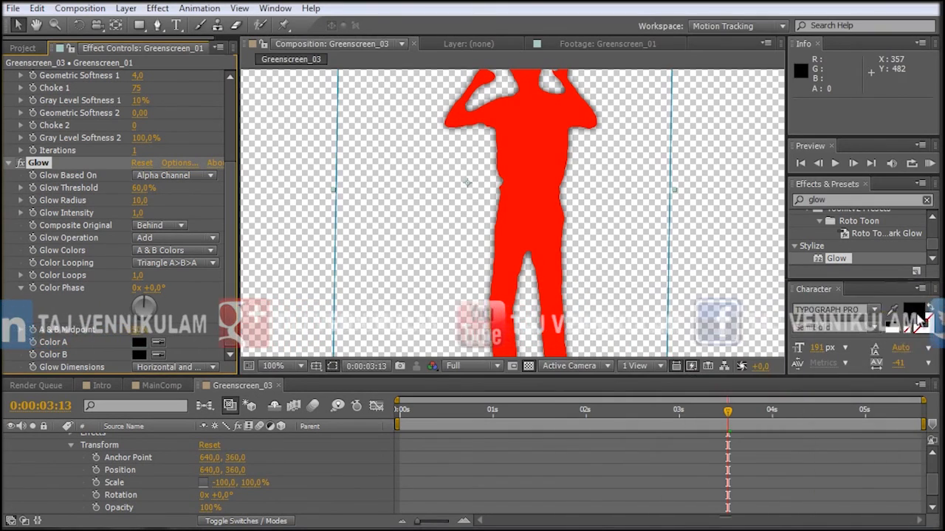
click(153, 212)
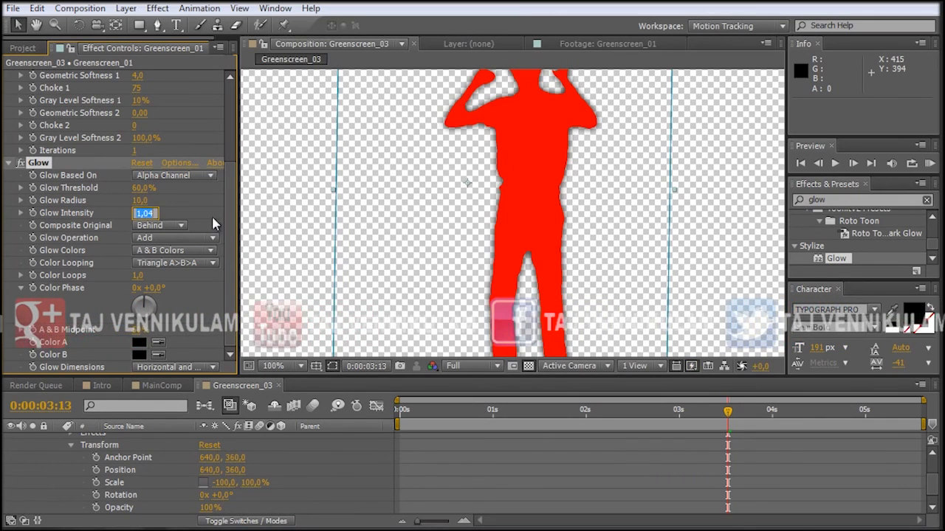
key(Return)
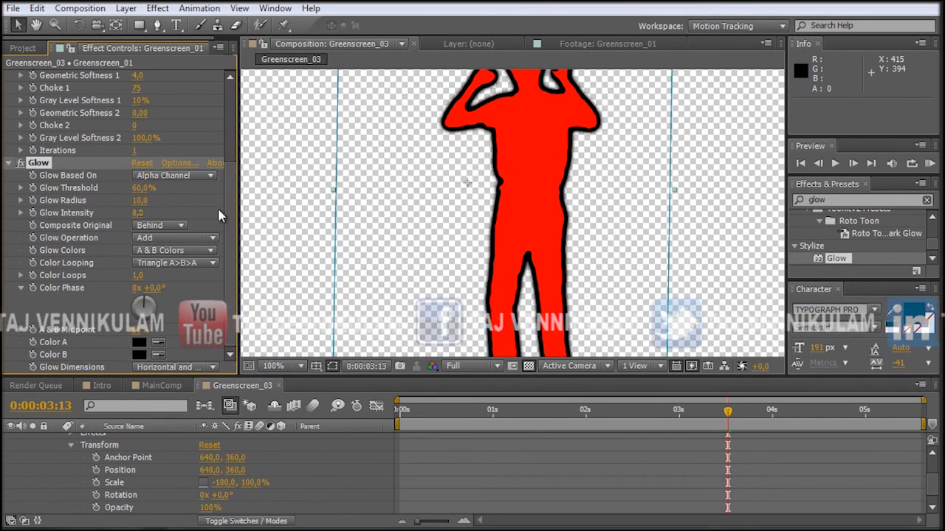
Check the outline over several frames of Greenscreen_03 and set the Glow Intensity to 6.
key(comma)
key(comma)
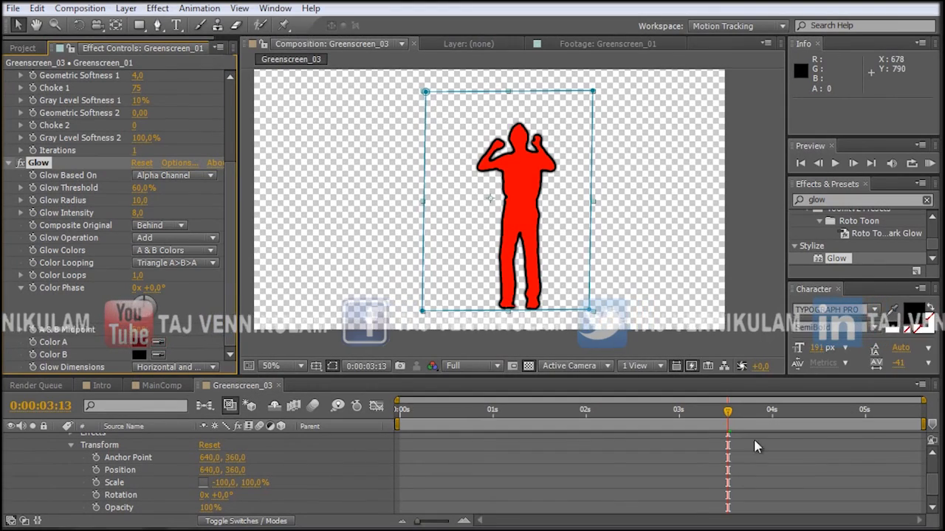
drag(668, 416, 650, 429)
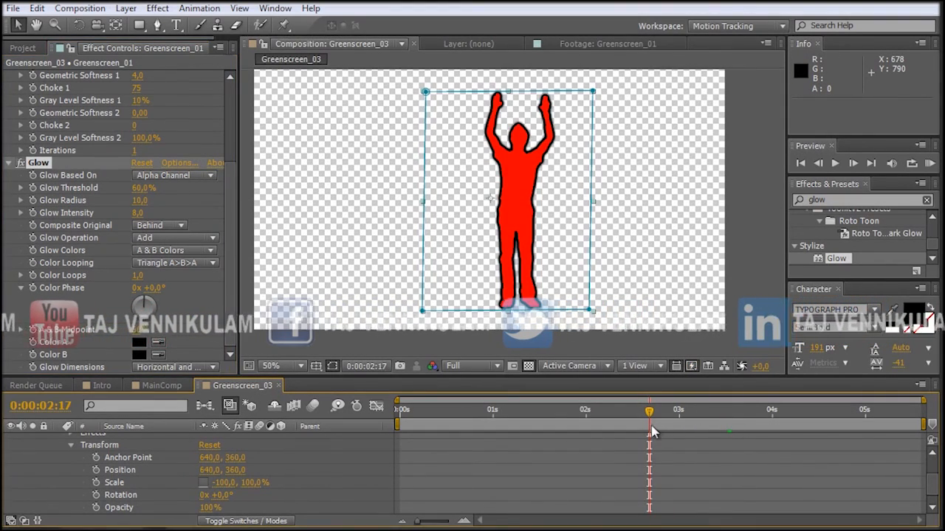
key(space)
key(space)
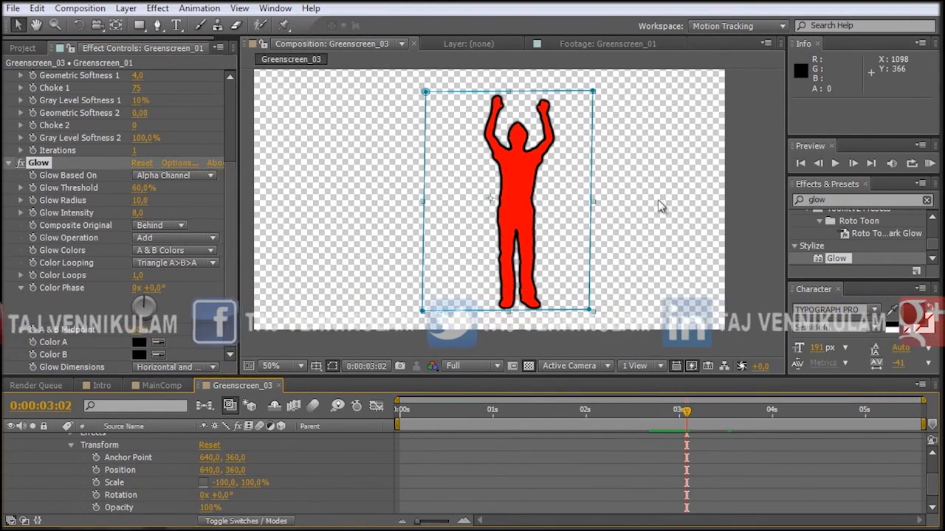
scroll(656, 206, up, 3)
scroll(653, 213, down, 2)
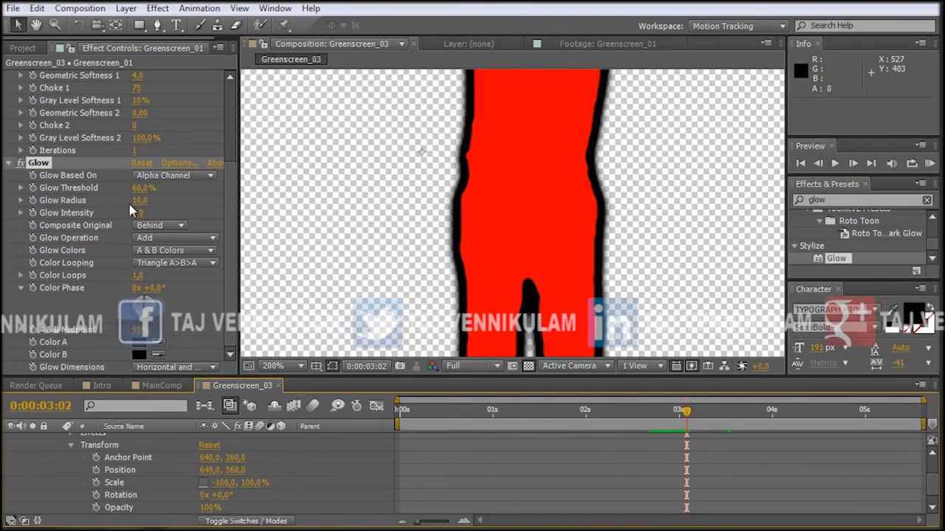
click(138, 212)
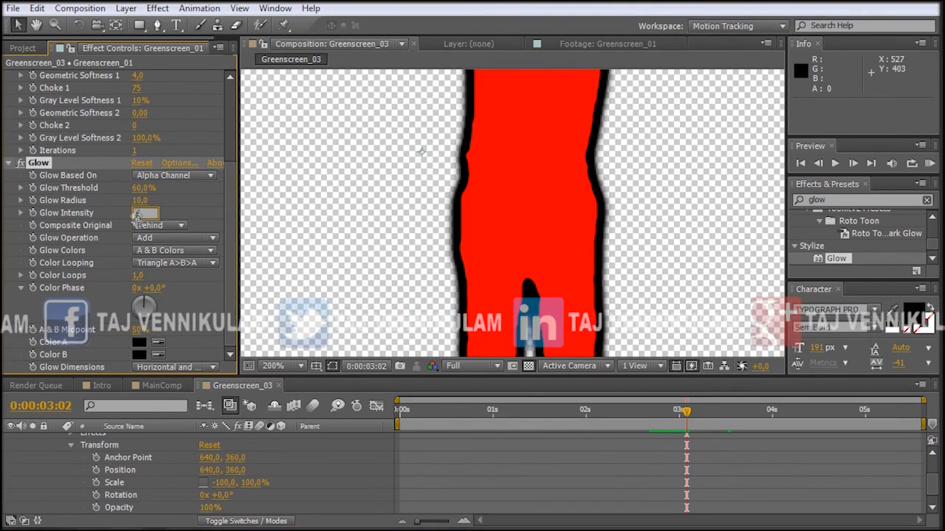
scroll(699, 273, up, 2)
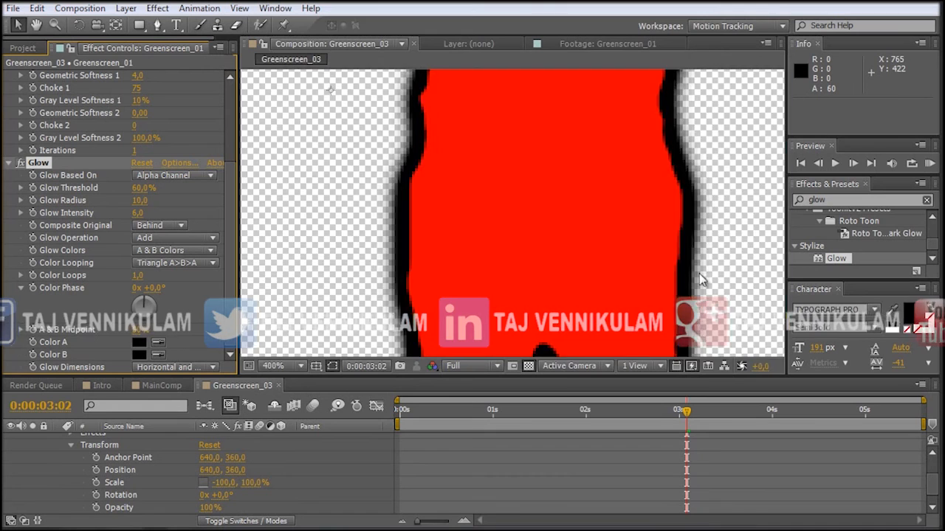
Duplicate the Matte Choker effect, place the copy below Glow, and collapse both Matte Choker effects.
scroll(699, 273, up, 1)
drag(694, 272, 404, 250)
drag(527, 264, 494, 245)
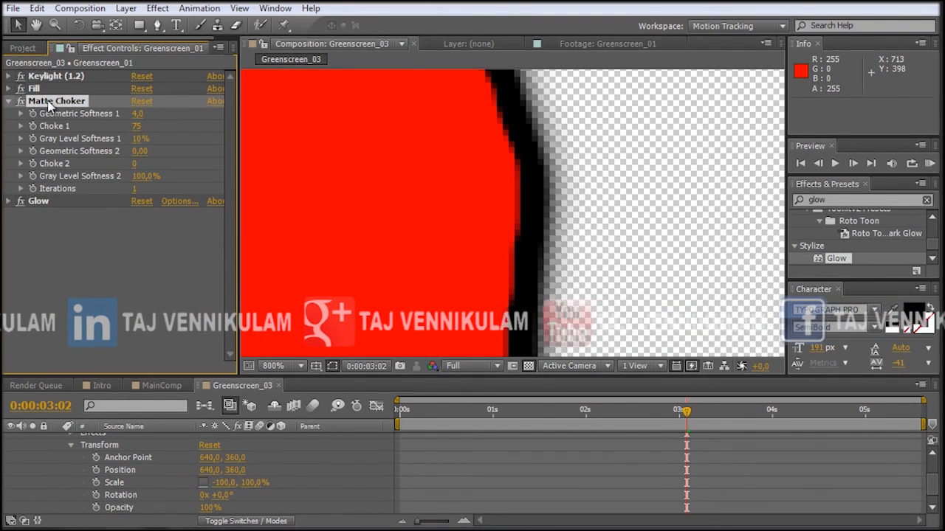
key(ctrl+d)
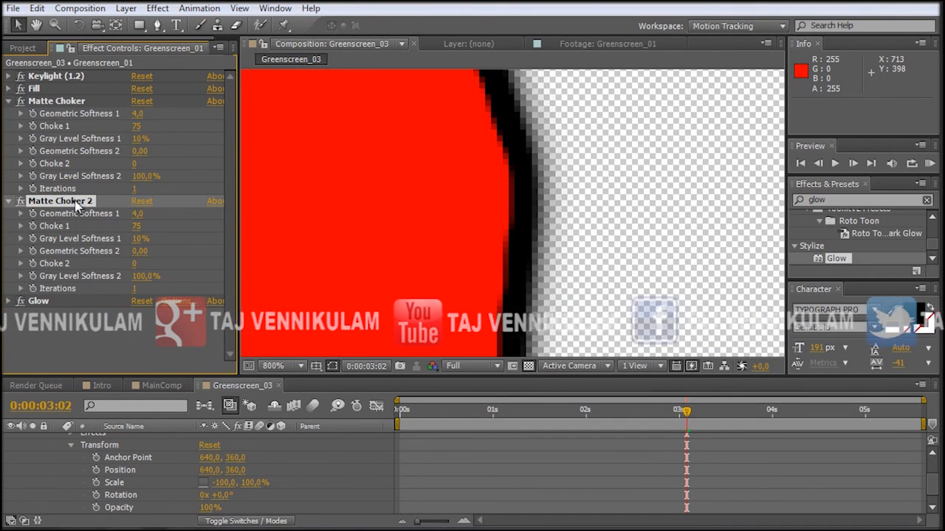
drag(74, 207, 75, 300)
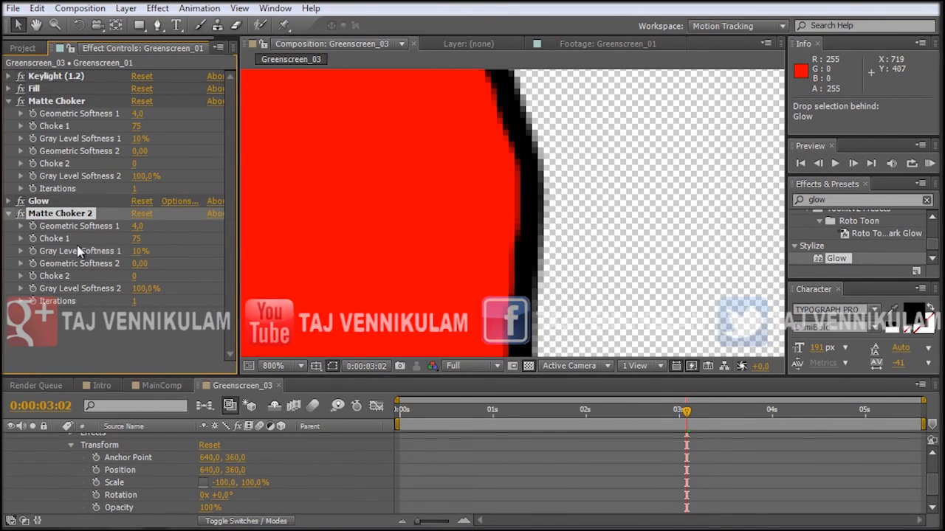
click(9, 213)
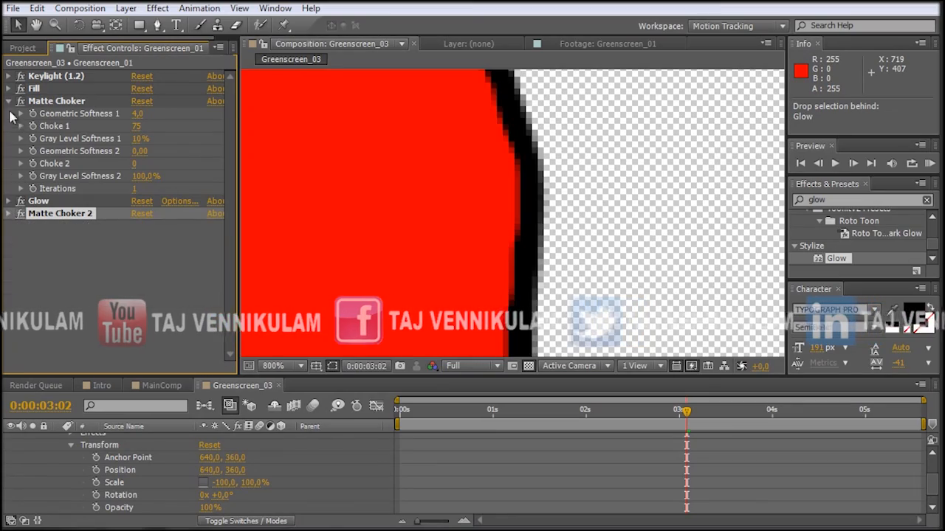
click(10, 101)
scroll(488, 197, down, 8)
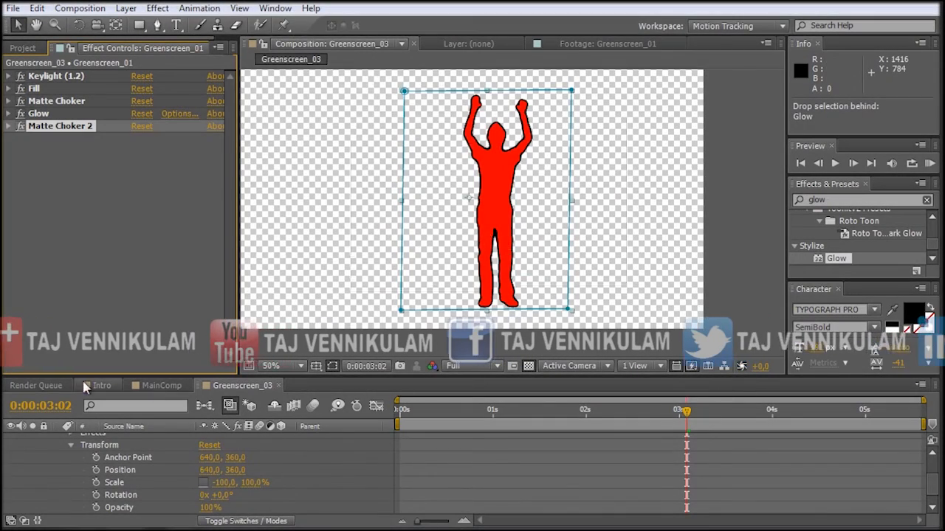
Add the Greenscreen_03 composition to MainComp as the uppermost layer.
click(124, 386)
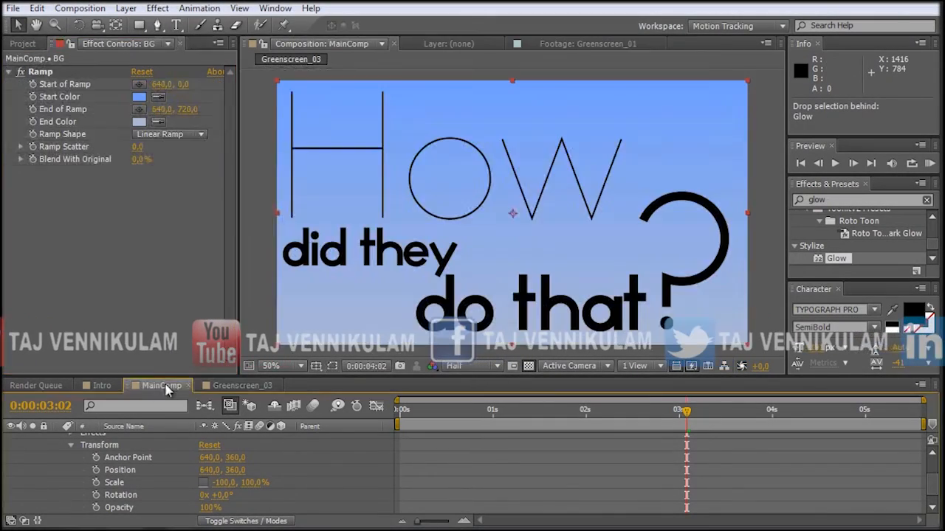
click(23, 45)
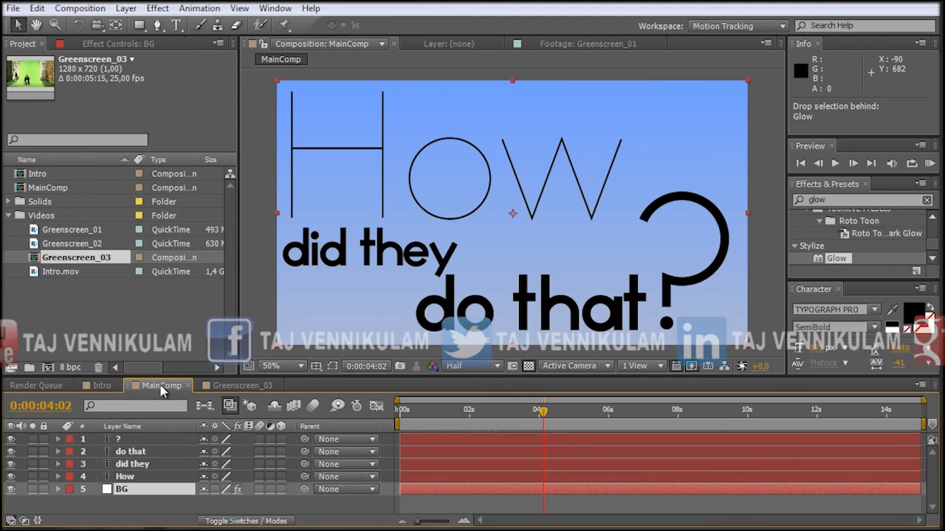
drag(62, 263, 59, 185)
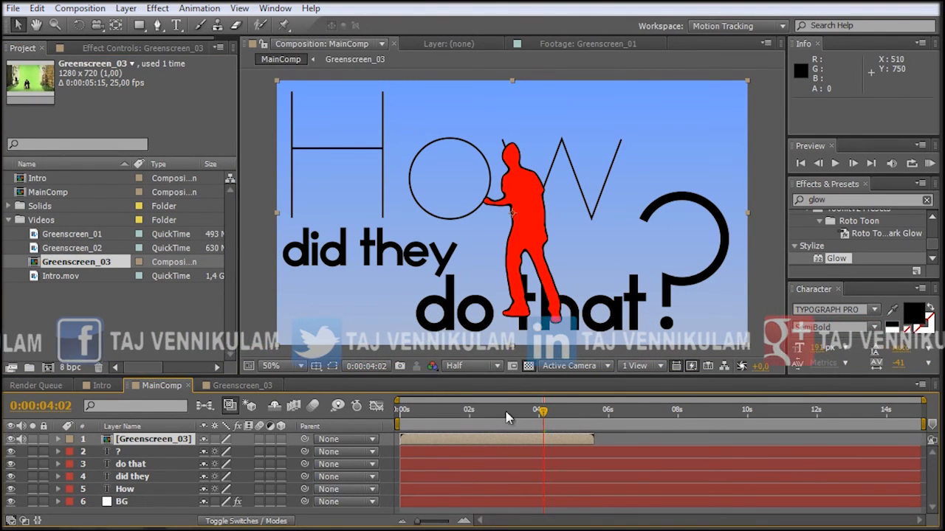
Move the Greenscreen_03 layer to about 130, 742, placing the man's raised hands at the "did they" text, and check its motion.
drag(545, 414, 500, 420)
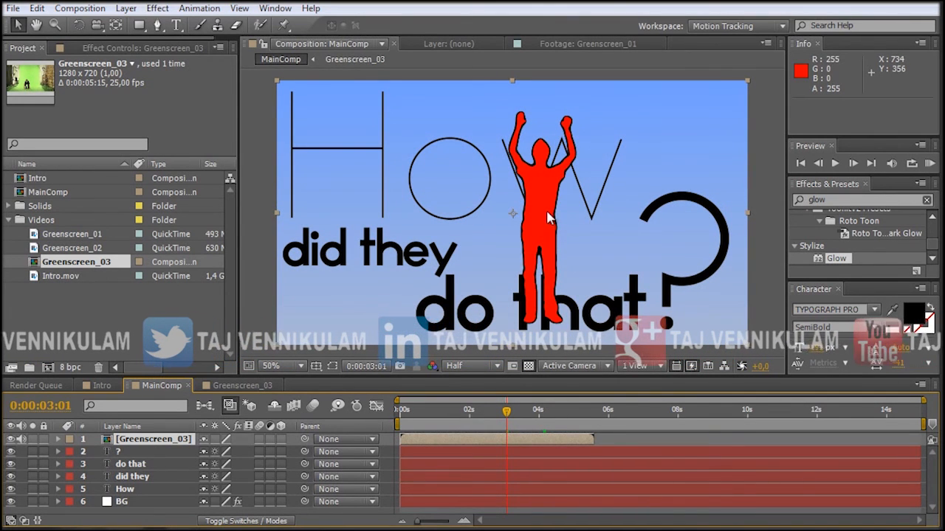
drag(508, 419, 459, 421)
drag(547, 219, 374, 358)
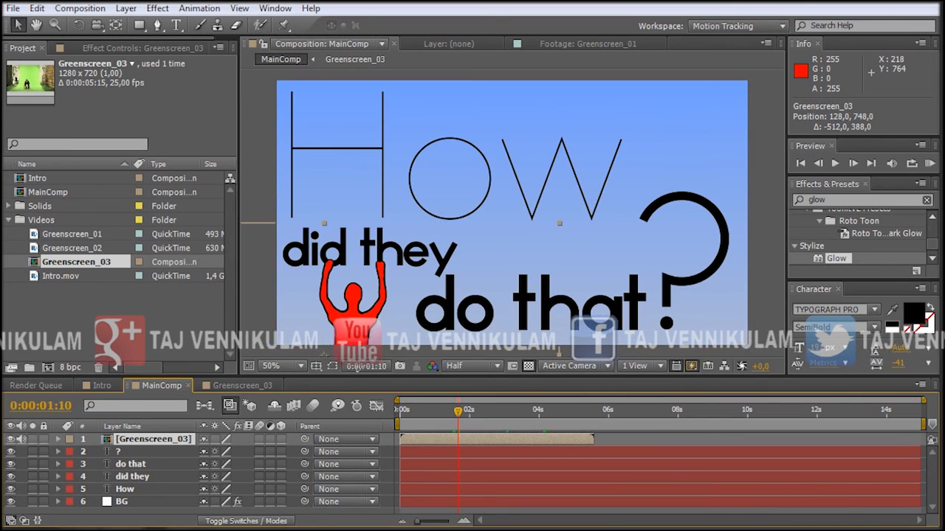
drag(357, 365, 360, 361)
drag(455, 415, 429, 418)
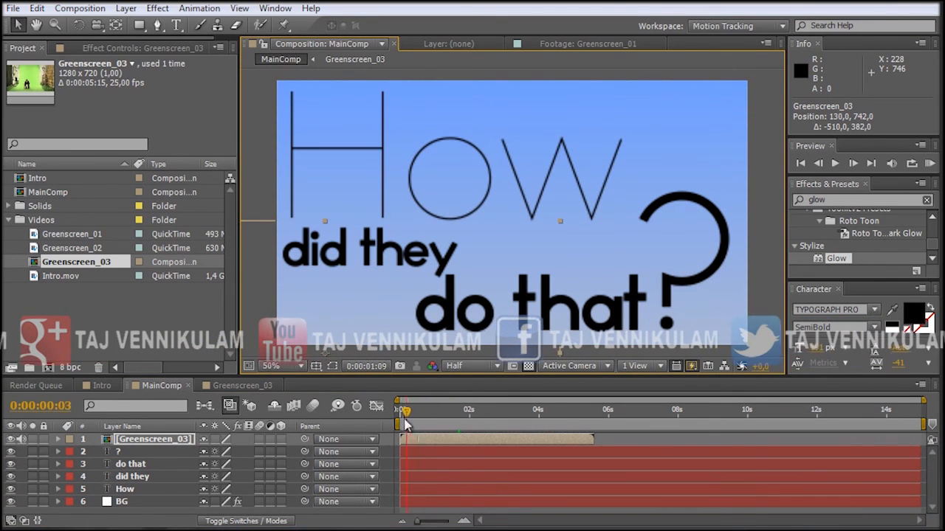
drag(447, 427, 418, 433)
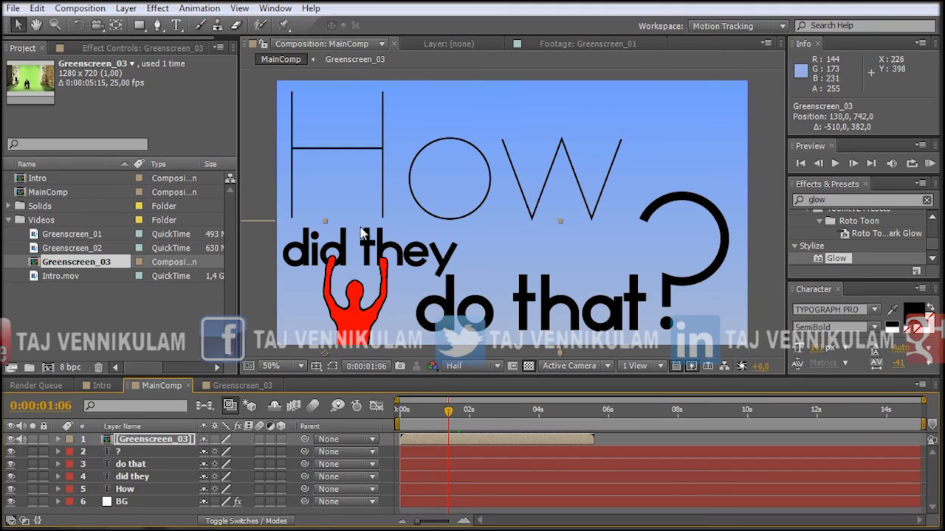
mouse_move(452, 412)
mouse_down()
mouse_move(403, 423)
mouse_move(448, 429)
mouse_up()
Create a new composition from the Greenscreen_01 footage.
click(126, 318)
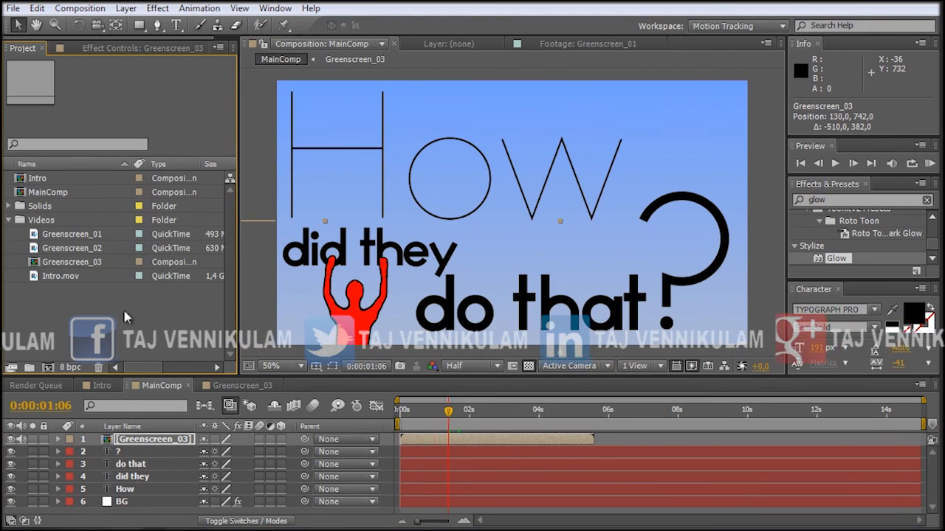
click(62, 247)
drag(74, 238, 87, 303)
drag(62, 343, 54, 369)
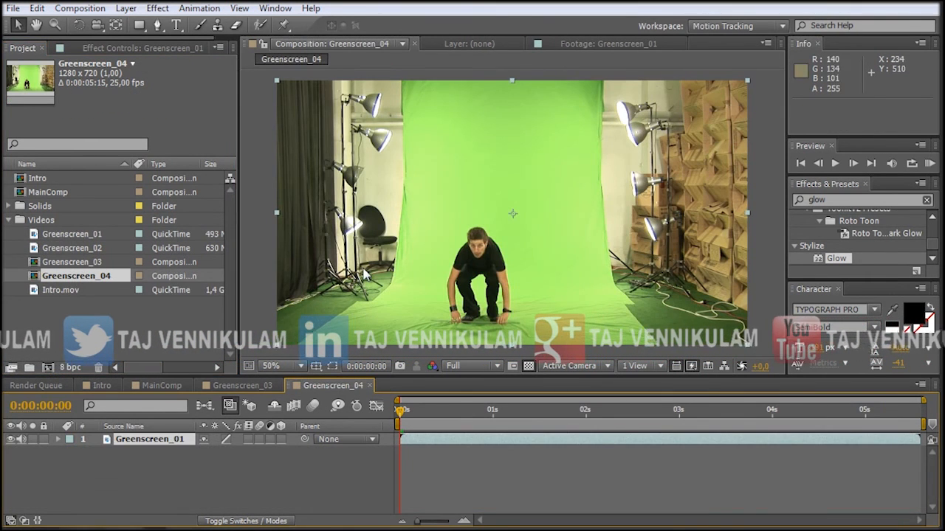
Rename the new Greenscreen_01 composition as "tracking comp" in its composition settings.
right_click(341, 389)
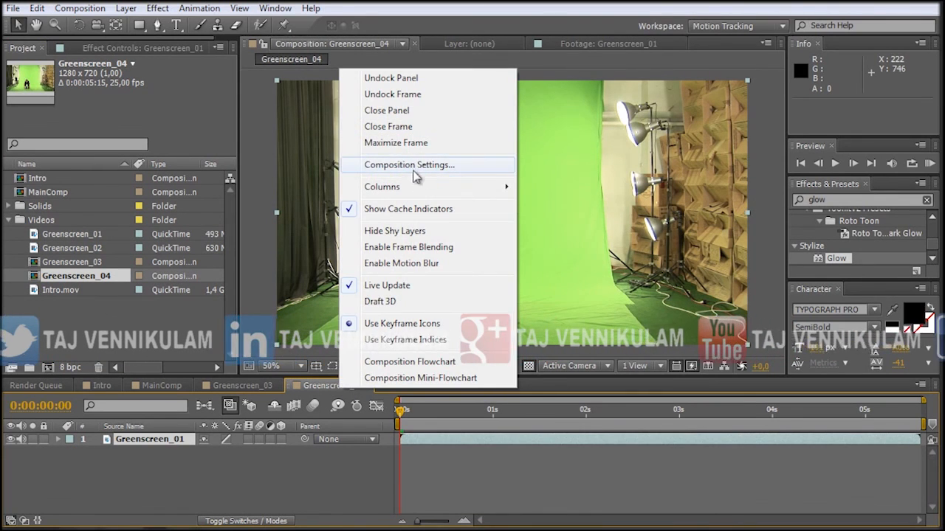
click(411, 166)
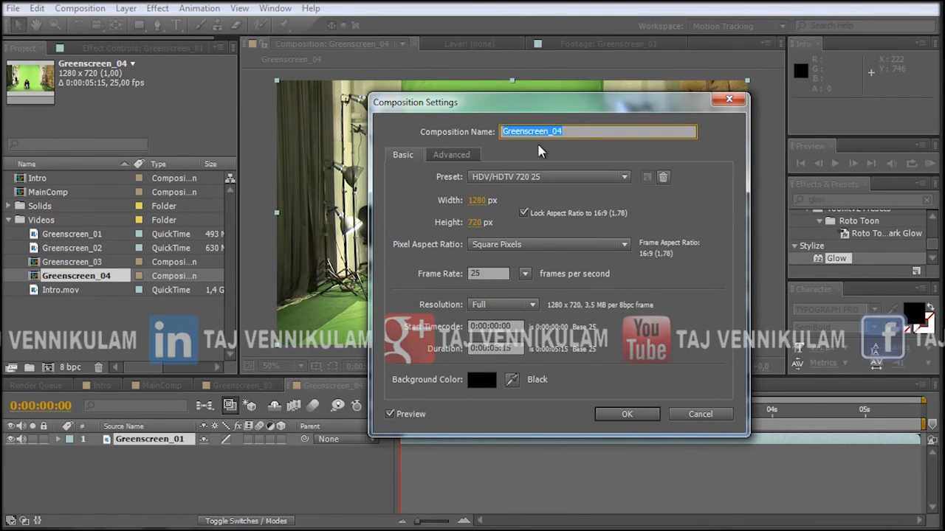
text(tracking)
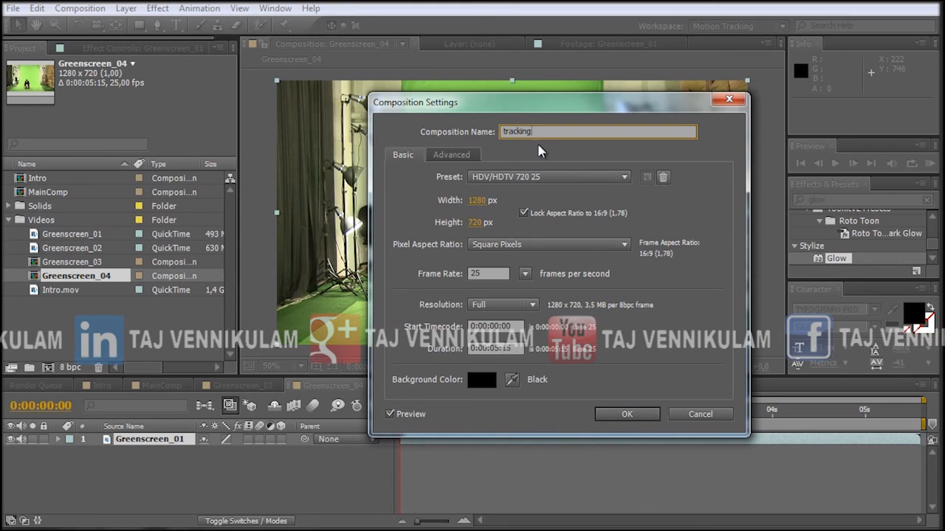
text( comp)
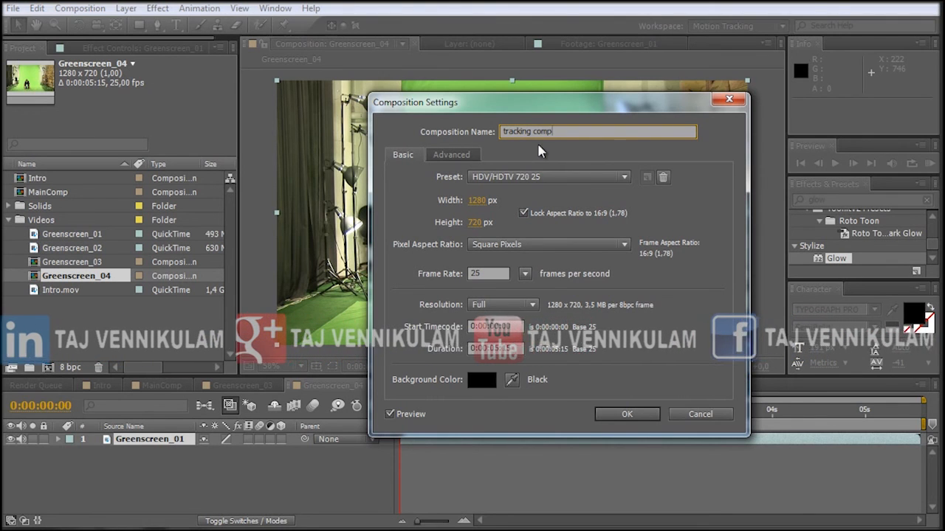
key(Return)
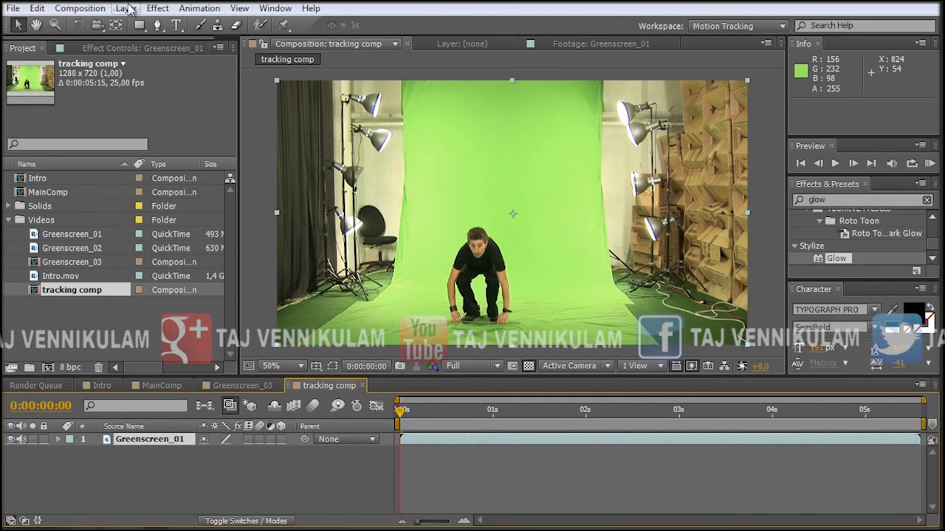
Add a null object to tracking comp and rename its layer as "tracking data".
click(126, 9)
mouse_move(145, 25)
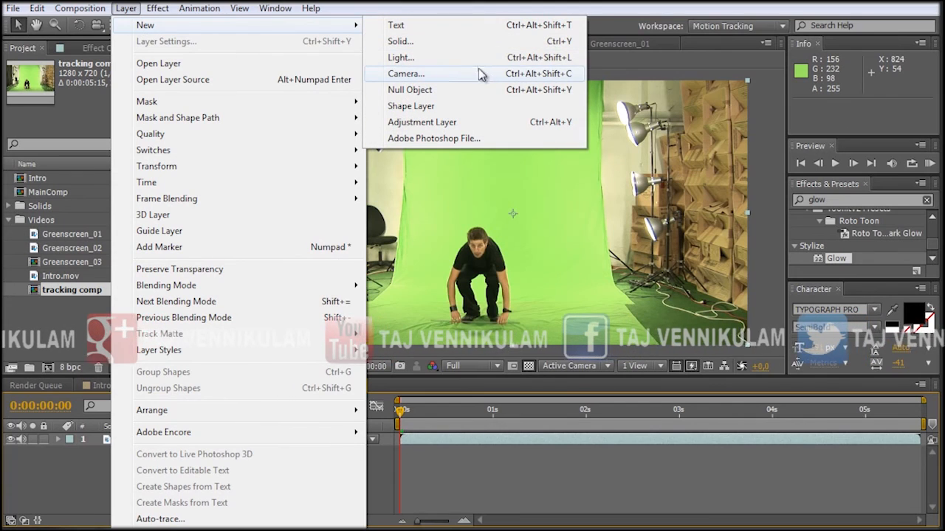
click(459, 90)
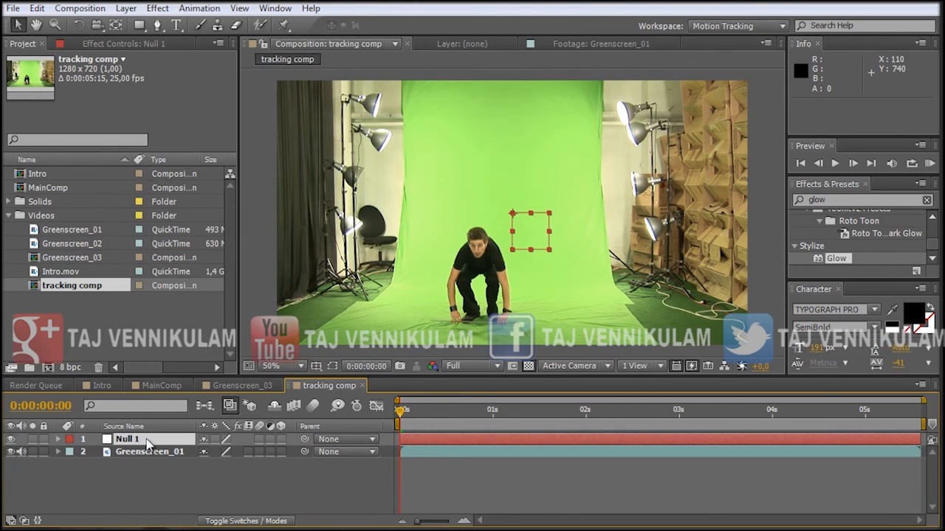
click(131, 481)
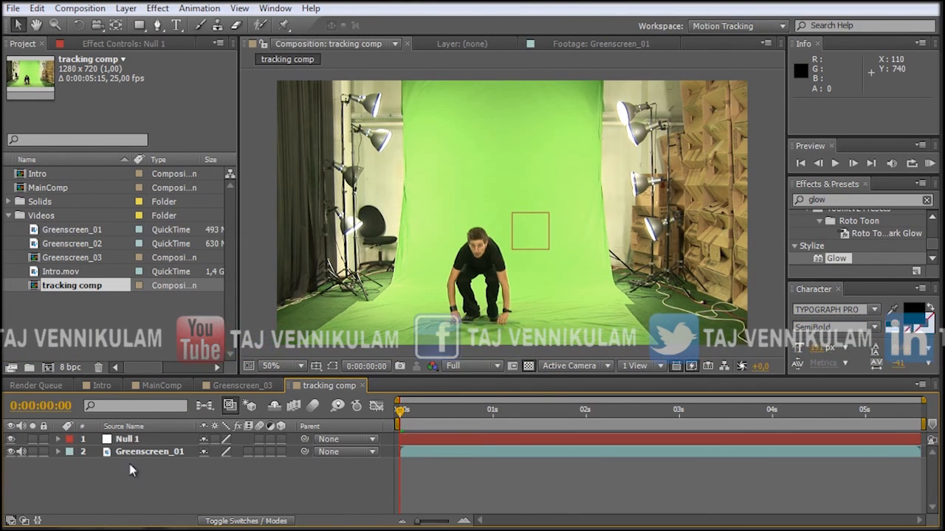
click(131, 441)
key(Return)
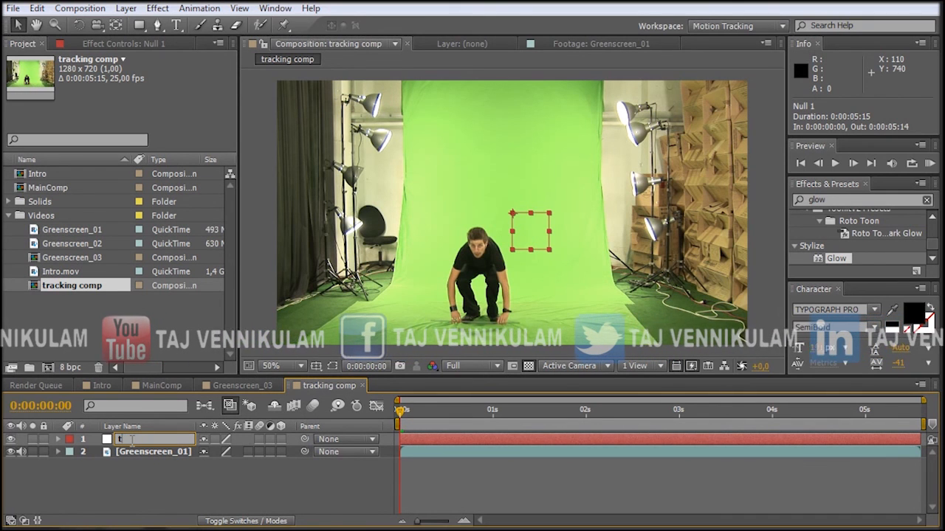
text(tracking data)
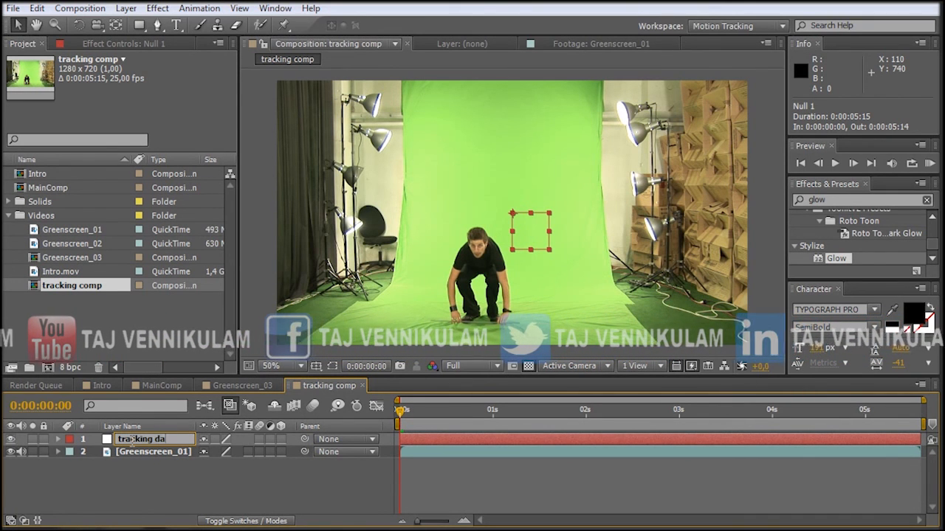
click(142, 480)
click(156, 442)
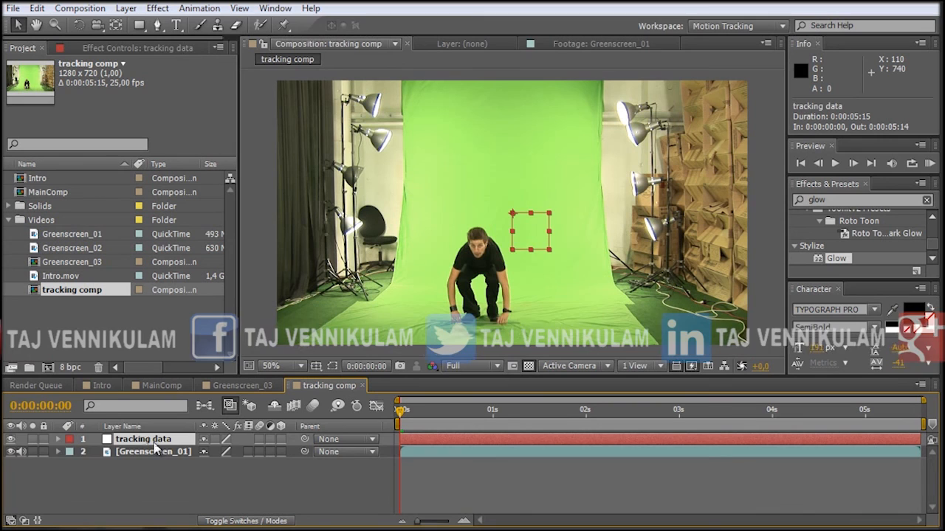
Display the Tracker and start Track Motion on the Greenscreen_01 layer.
click(158, 452)
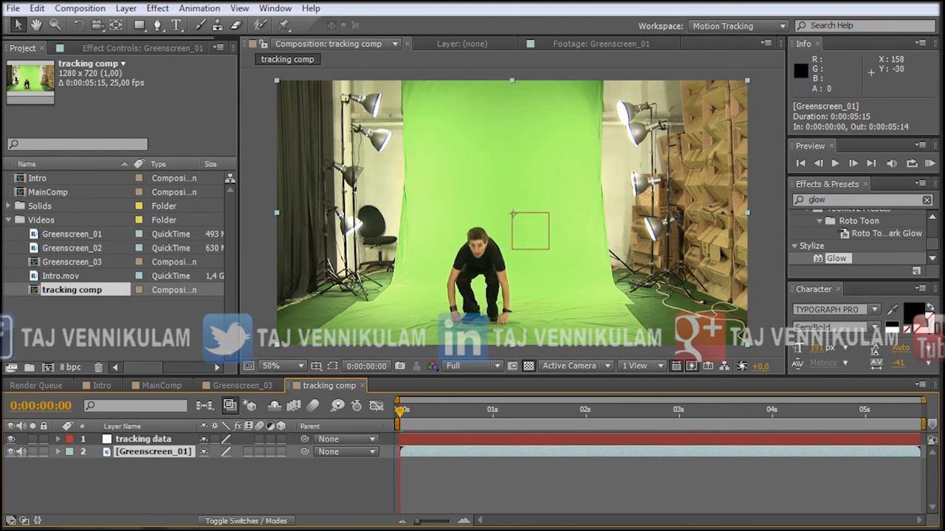
click(277, 9)
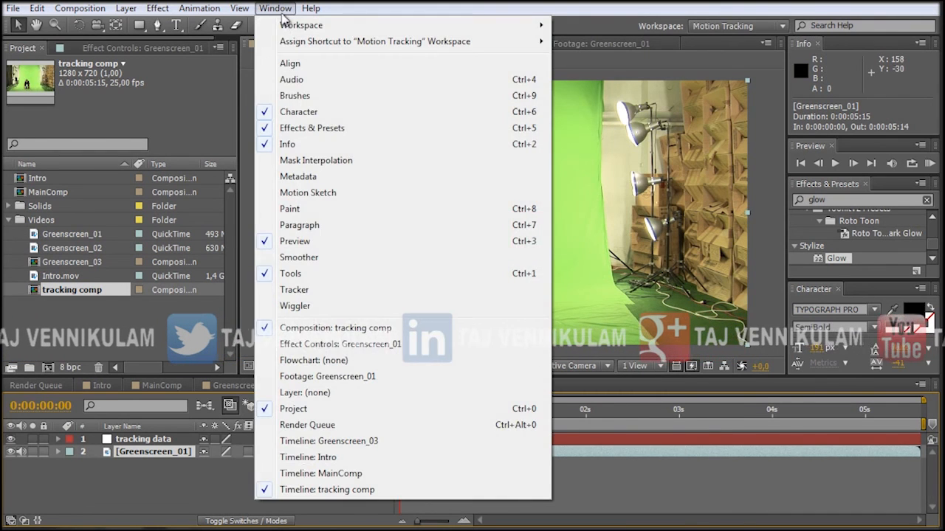
click(318, 289)
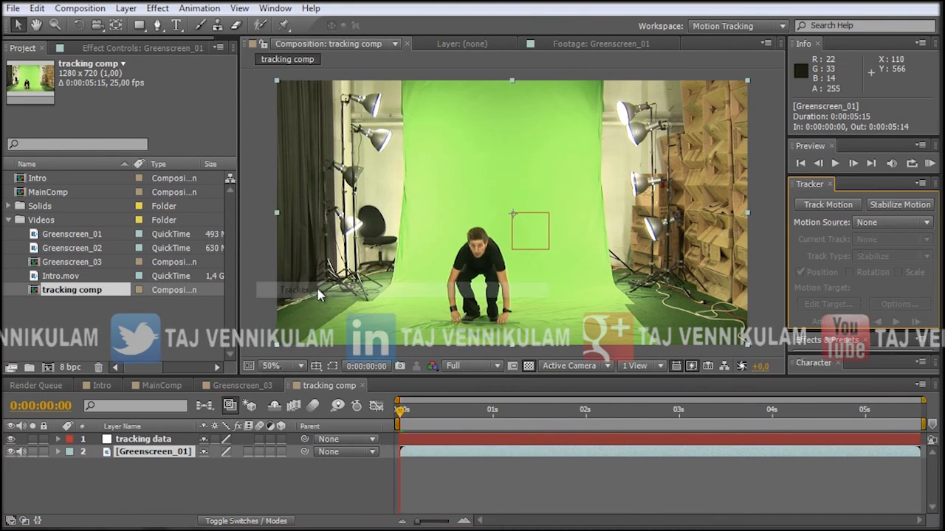
click(830, 208)
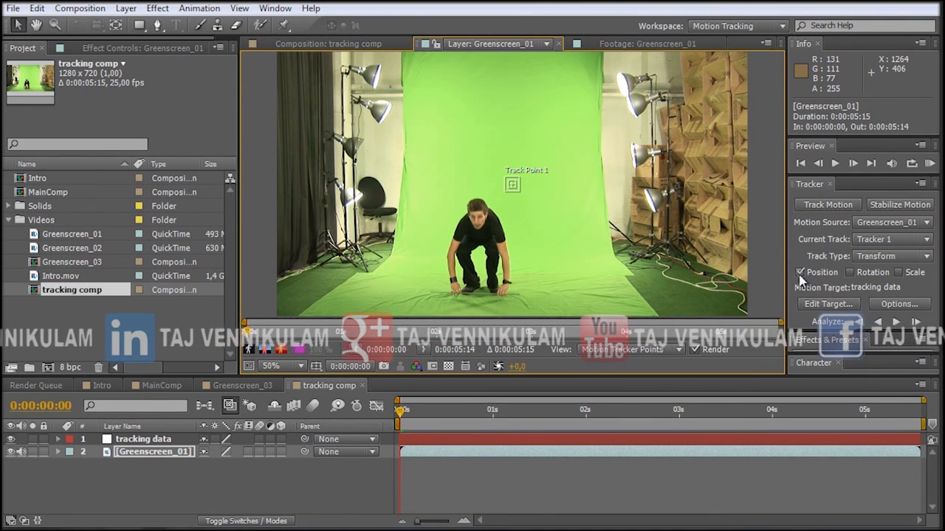
Include rotation in the tracked properties and set the tracking data layer as the motion target.
click(850, 272)
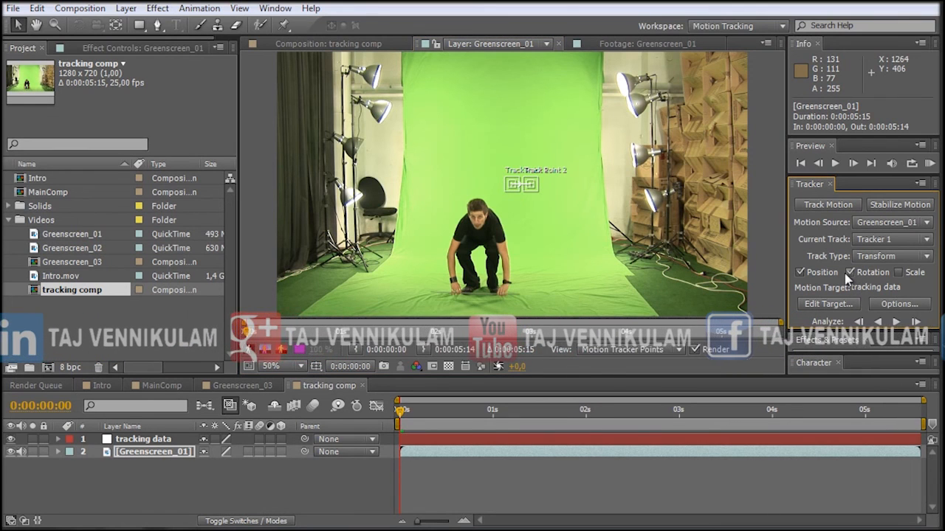
click(844, 307)
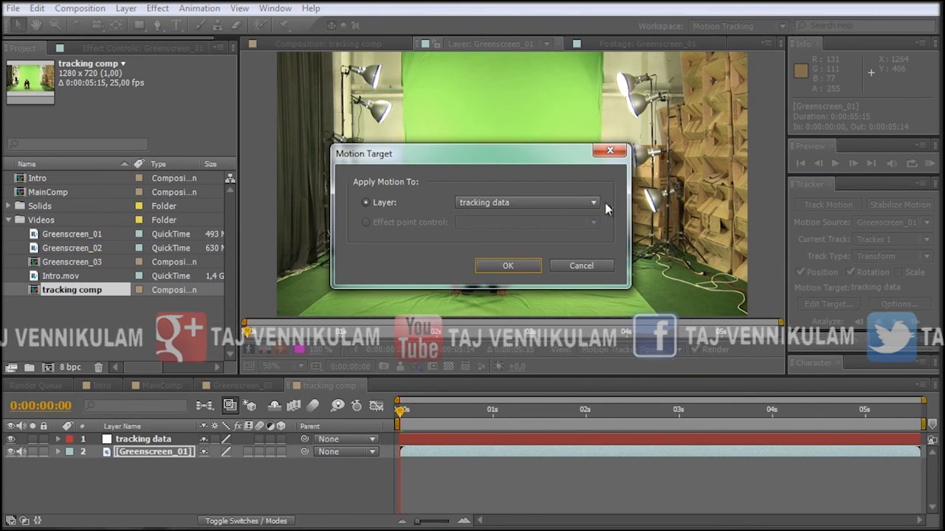
click(576, 203)
click(491, 222)
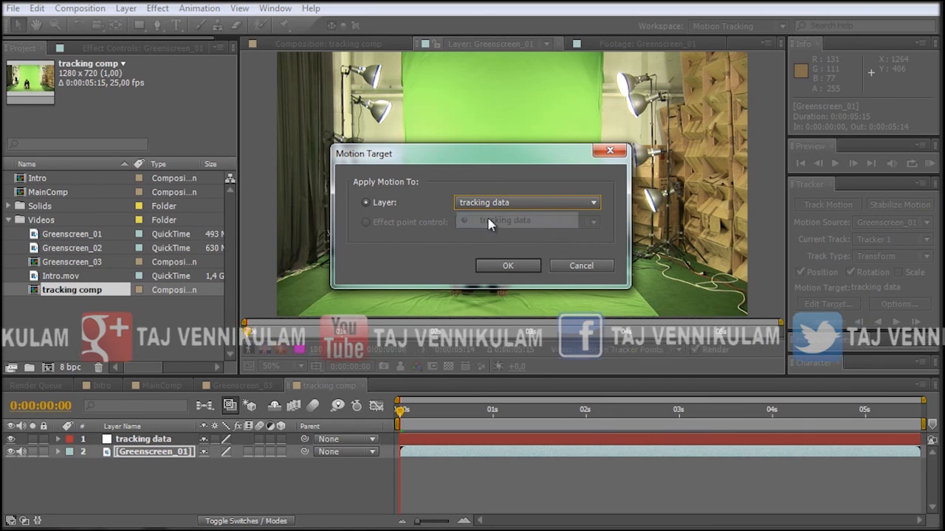
click(499, 265)
Move the current time to 0:00:02:13, where the man holds both arms above his head.
scroll(626, 249, up, 1)
key(space)
drag(564, 264, 669, 169)
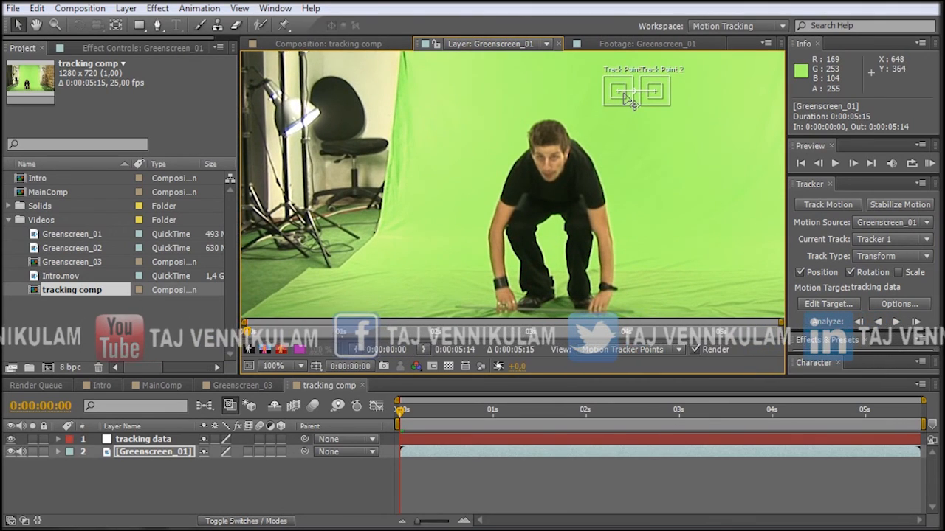
drag(399, 418, 545, 418)
scroll(624, 270, down, 2)
key(space)
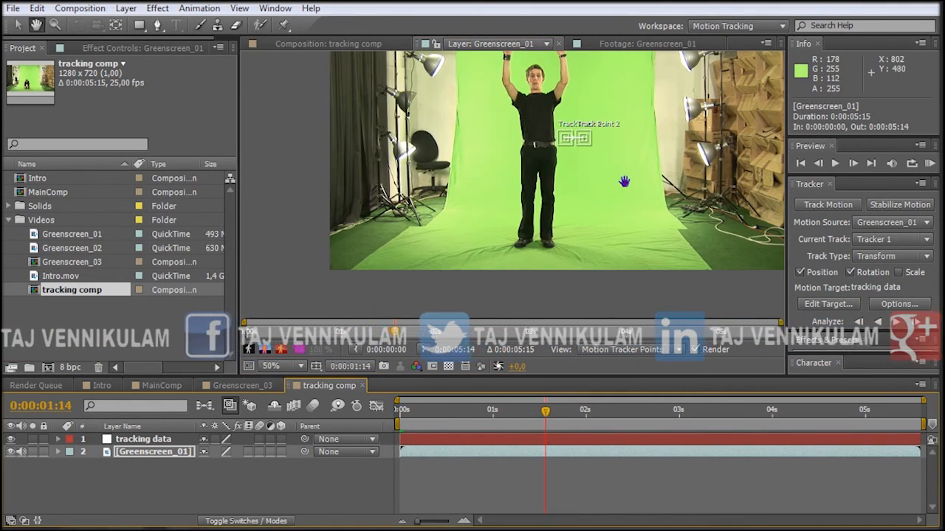
drag(625, 182, 614, 220)
drag(545, 418, 635, 424)
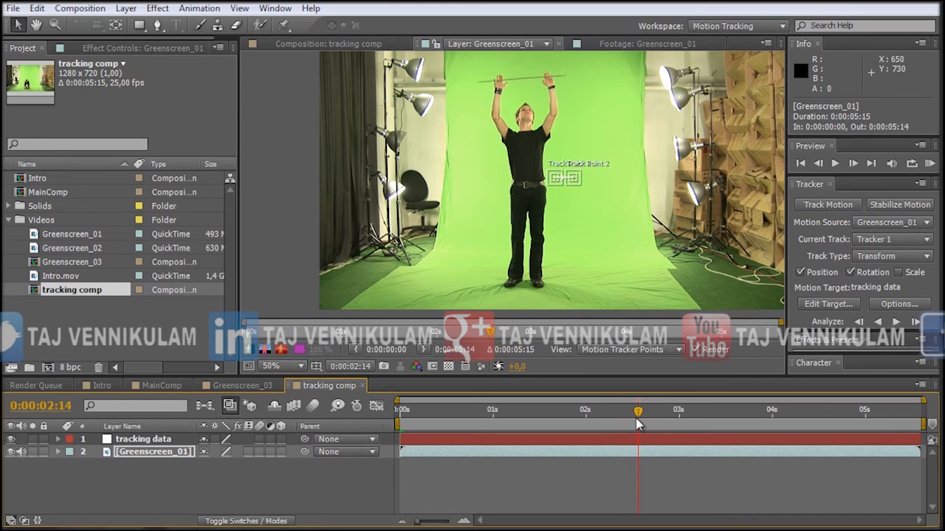
Place Track Point 1 and Track Point 2 on the dark bands around the man's two raised wrists.
key(period)
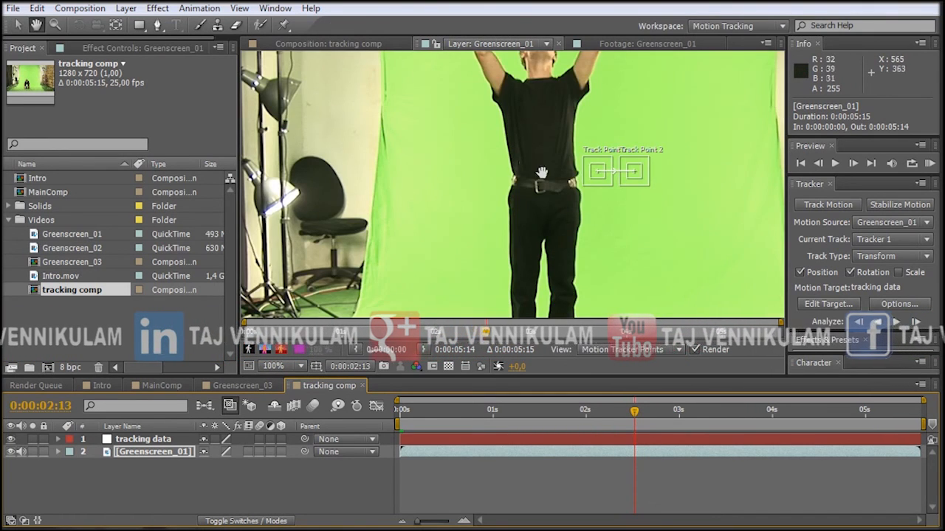
drag(521, 166, 535, 285)
drag(618, 298, 499, 114)
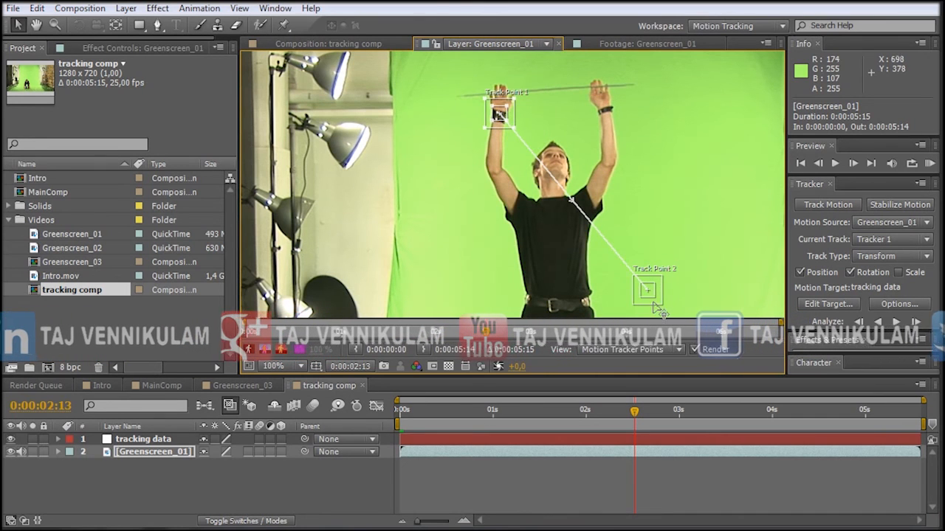
drag(649, 293, 603, 110)
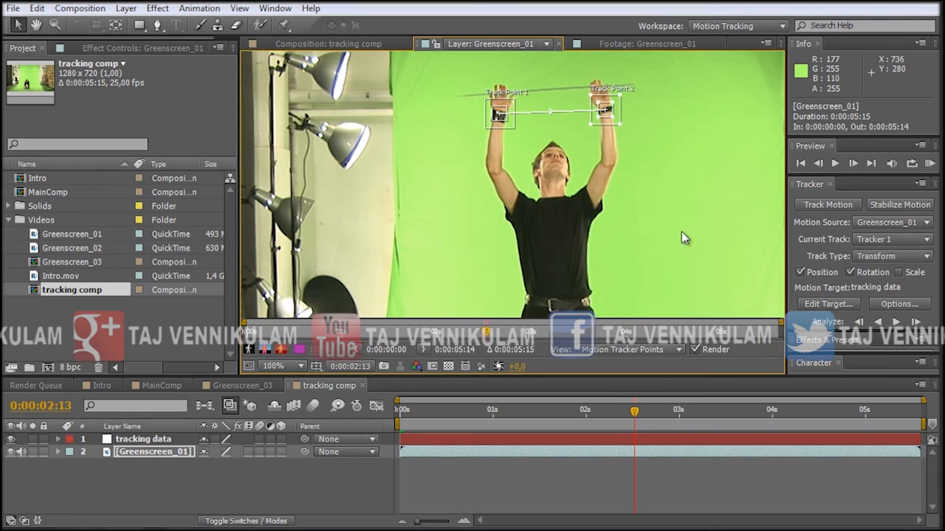
Analyze the motion of both track points backward from 0:00:02:13.
key(h)
drag(627, 265, 667, 244)
key(v)
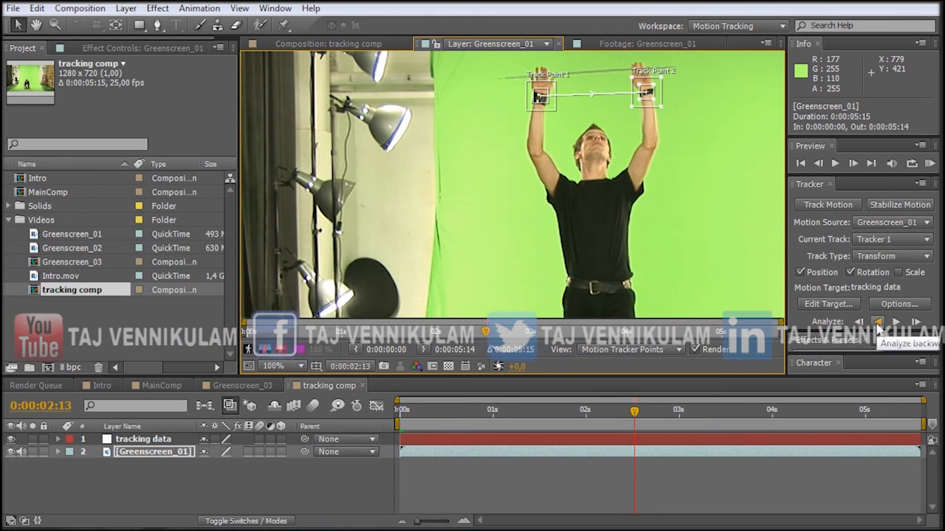
click(877, 325)
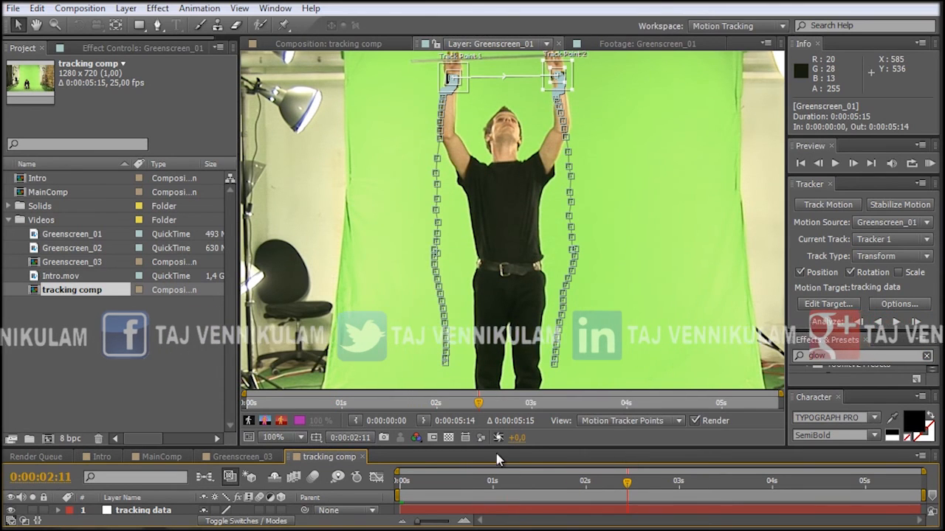
Delete Track Point 1's tracking keyframes before 0:00:00:16 on the Greenscreen_01 layer.
drag(501, 448, 501, 443)
drag(640, 480, 459, 508)
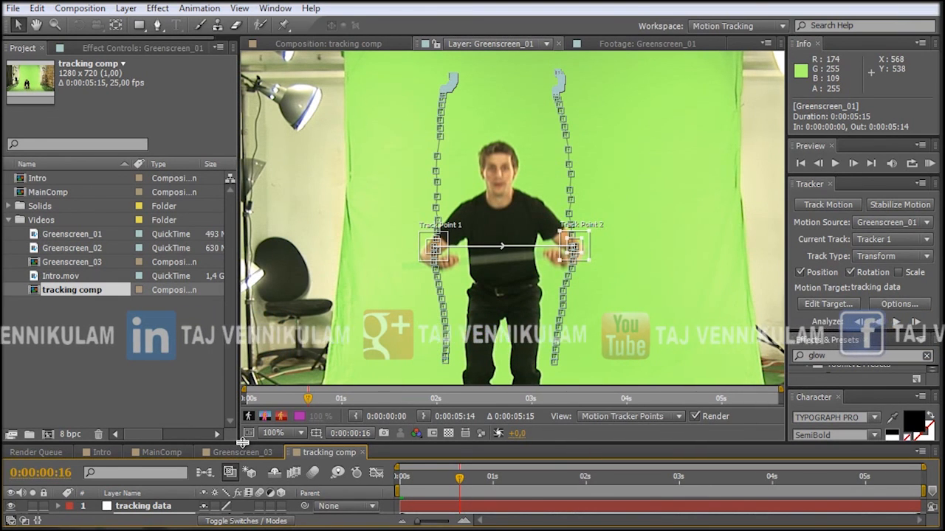
drag(242, 444, 238, 351)
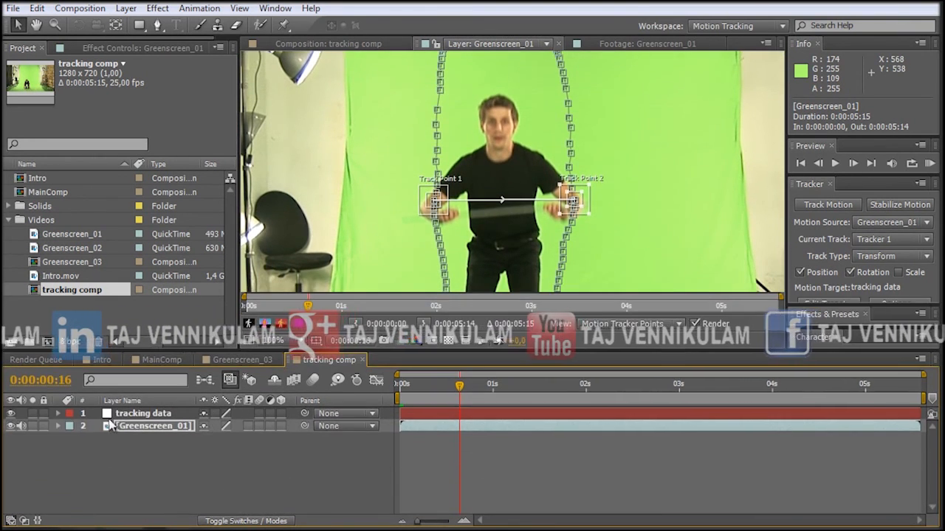
click(59, 427)
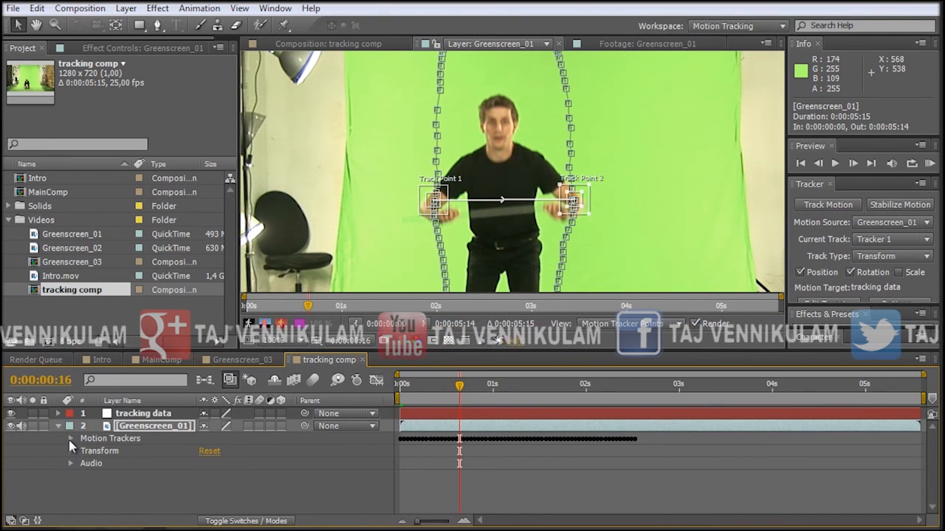
click(71, 440)
click(84, 452)
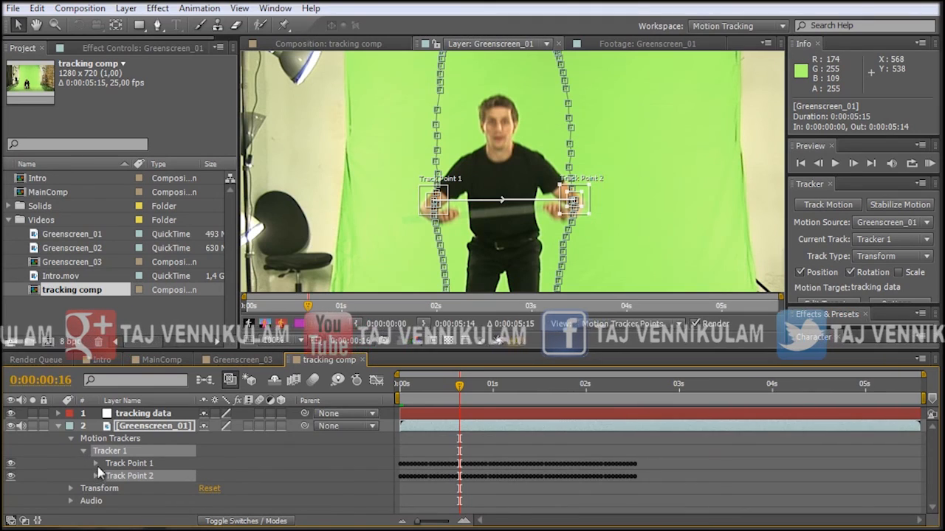
click(96, 463)
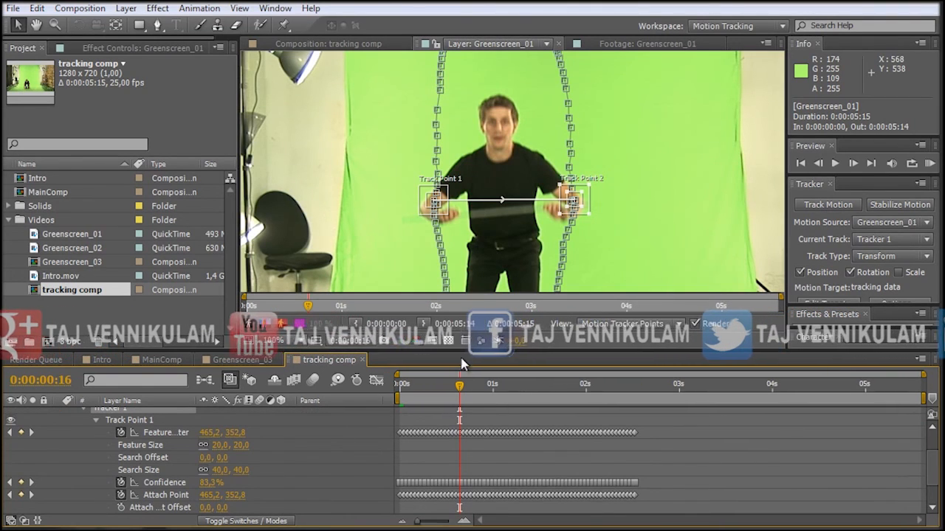
drag(462, 352, 462, 306)
drag(397, 372, 460, 505)
key(Delete)
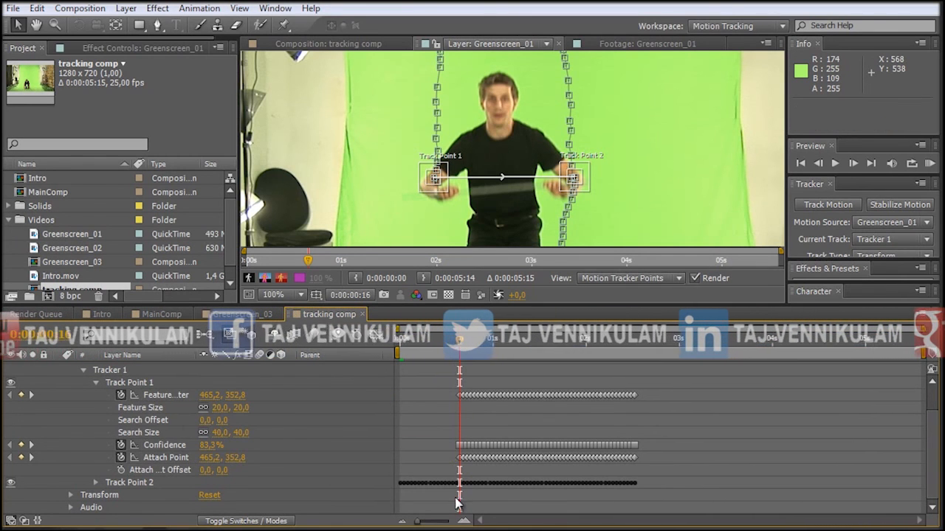
Delete Track Point 2's tracking keyframes before 0:00:00:16 as well.
click(95, 482)
scroll(93, 485, down, 2)
drag(397, 406, 458, 517)
key(Delete)
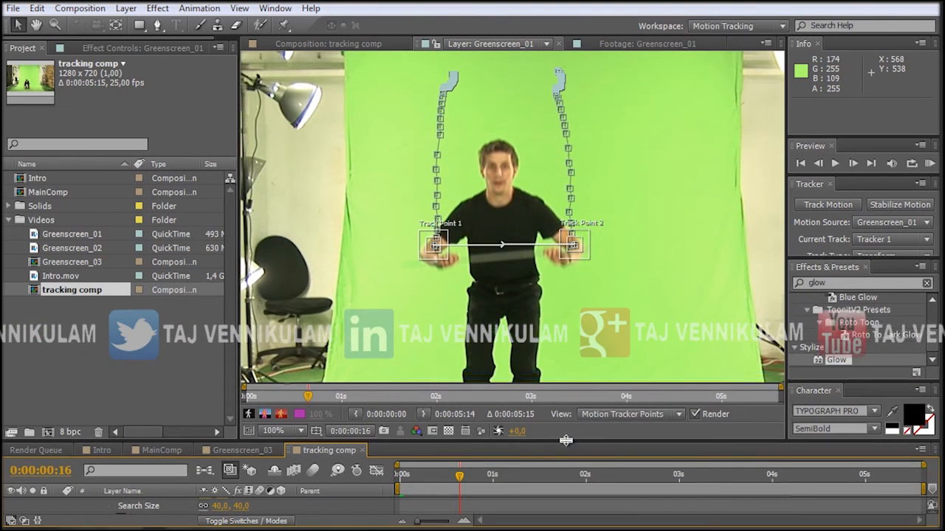
Apply the tracked motion to the tracking data null in X and Y, and check it at 0:00:01:01.
drag(851, 258, 851, 355)
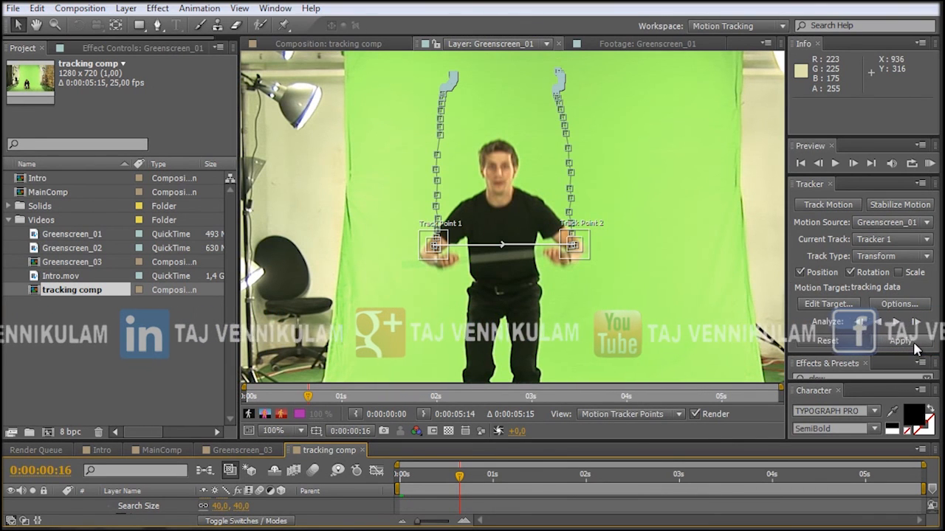
click(912, 342)
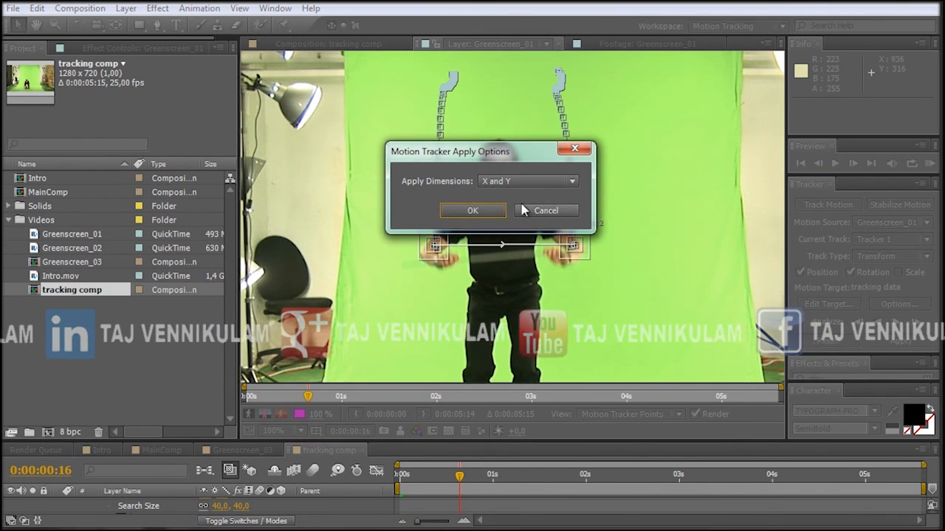
click(471, 211)
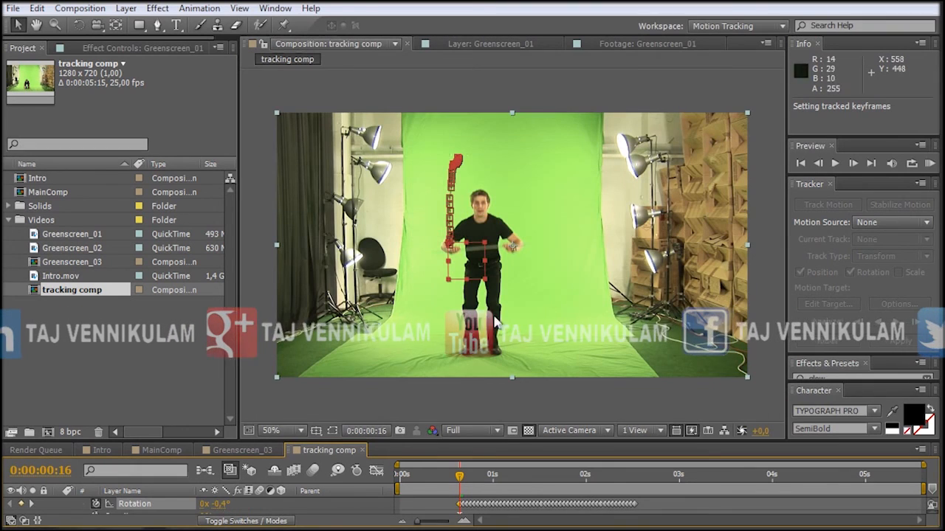
drag(458, 483, 496, 517)
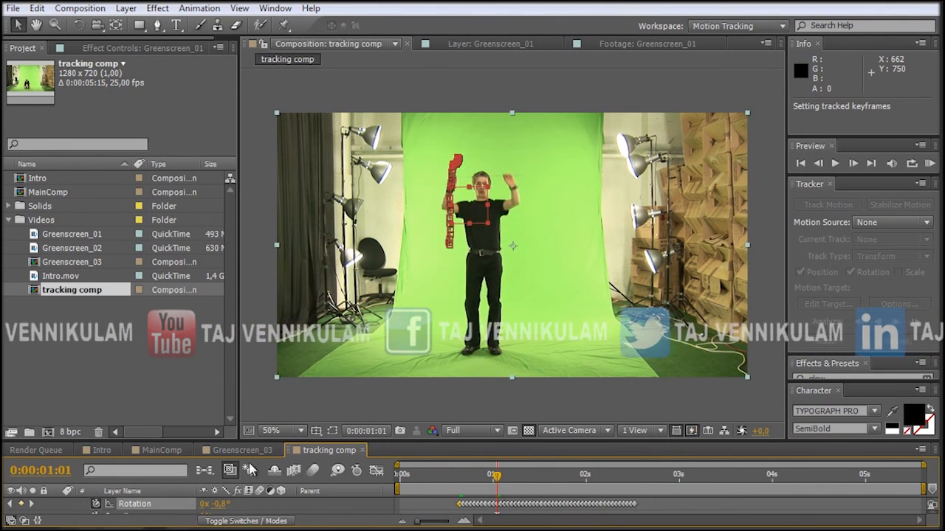
Collapse the Greenscreen_01 layer's properties and copy the tracking data layer.
drag(346, 438, 354, 362)
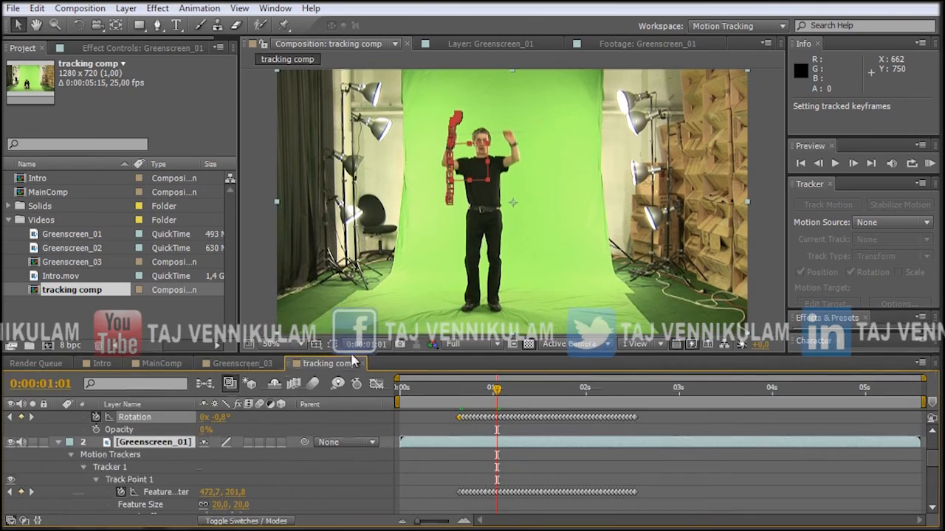
click(59, 443)
click(156, 439)
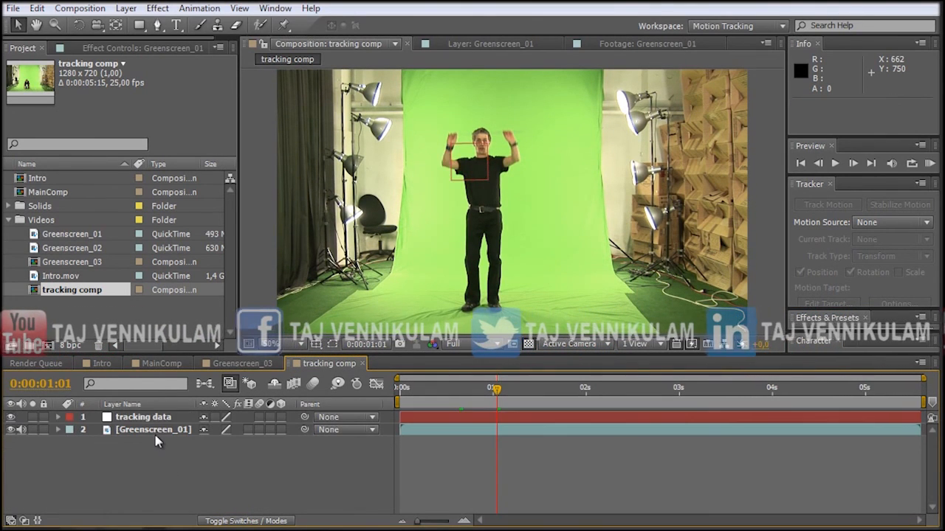
click(156, 420)
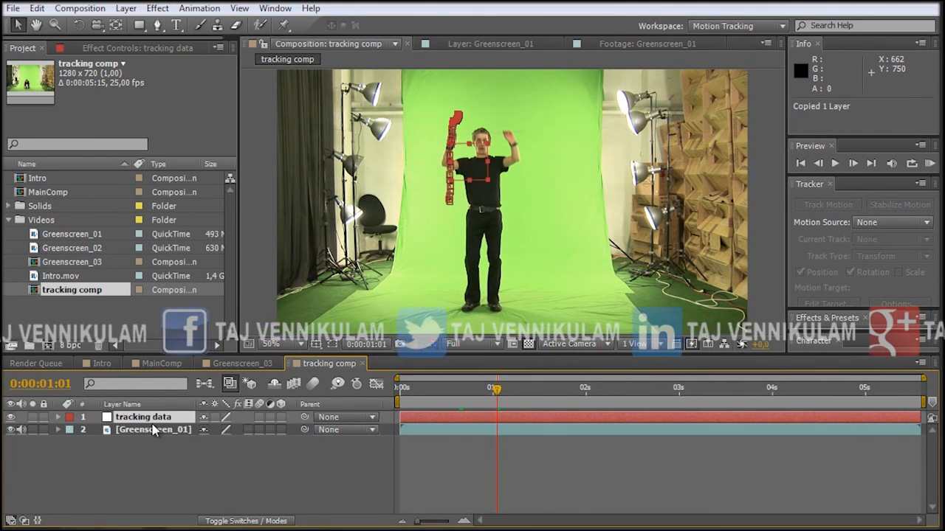
Close the tracking comp and Greenscreen_03 timelines and paste the tracking data layer into MainComp above Greenscreen_03.
click(359, 364)
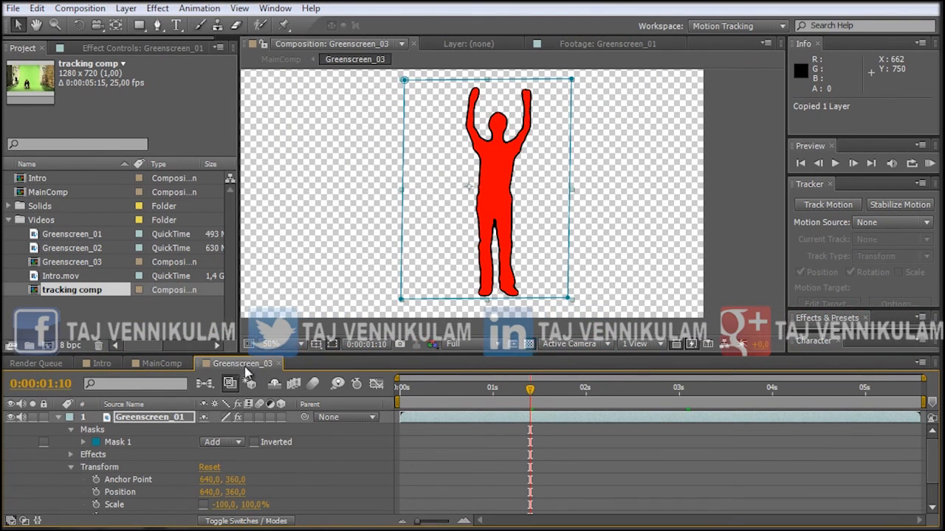
click(279, 364)
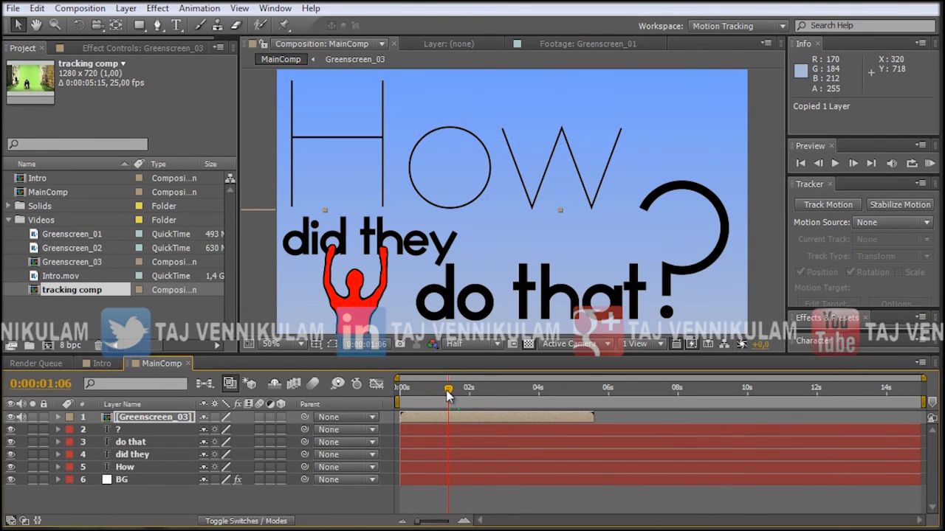
key(ctrl+v)
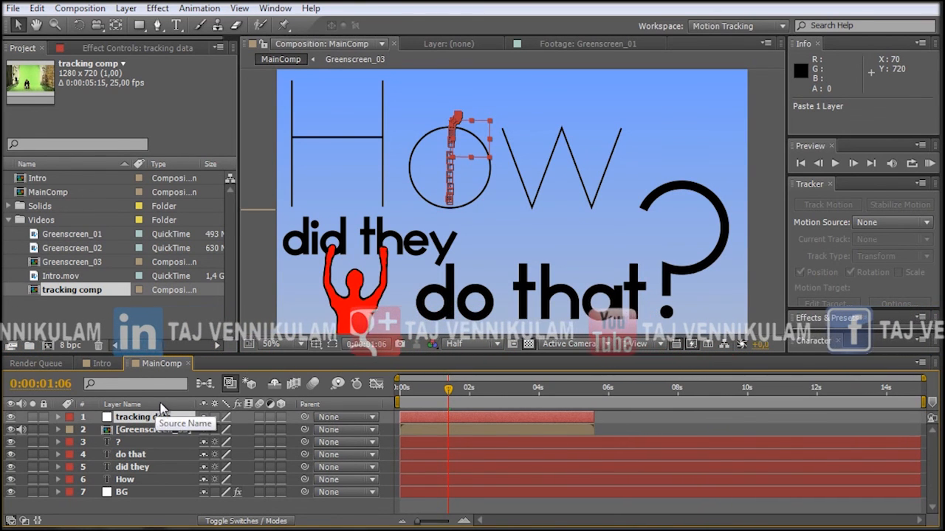
drag(450, 395, 408, 401)
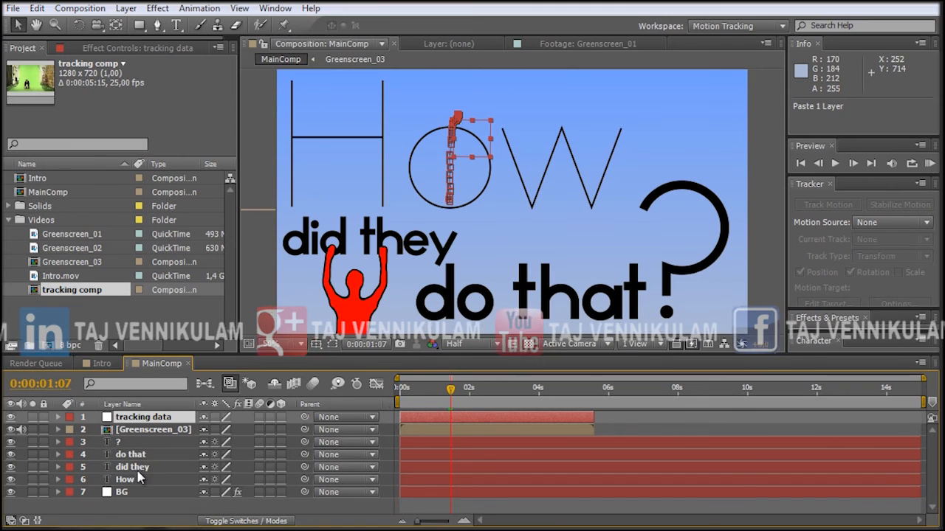
click(132, 482)
click(133, 470)
click(135, 456)
click(132, 482)
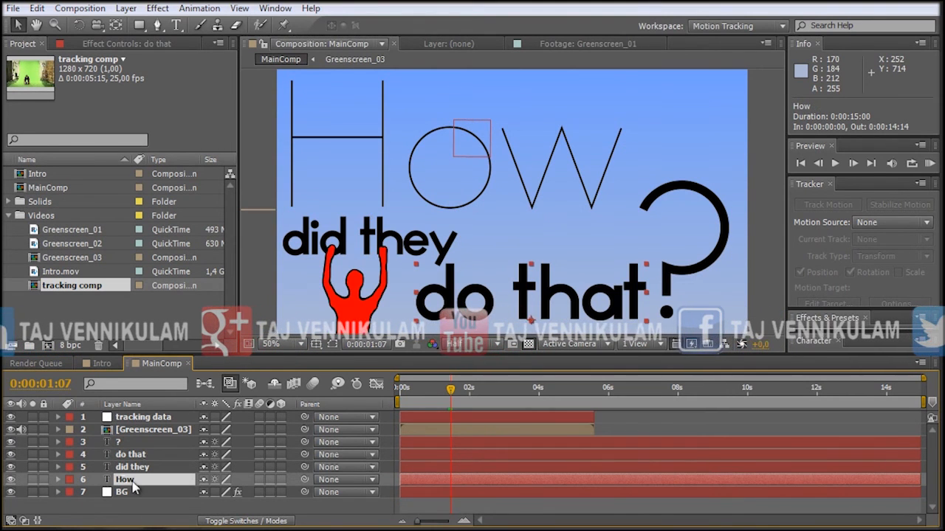
click(133, 468)
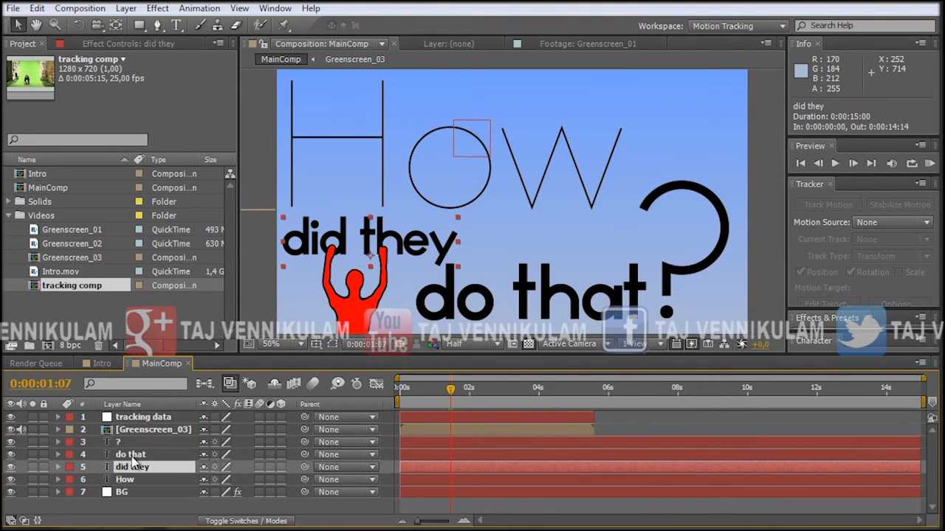
click(130, 456)
click(130, 468)
click(130, 482)
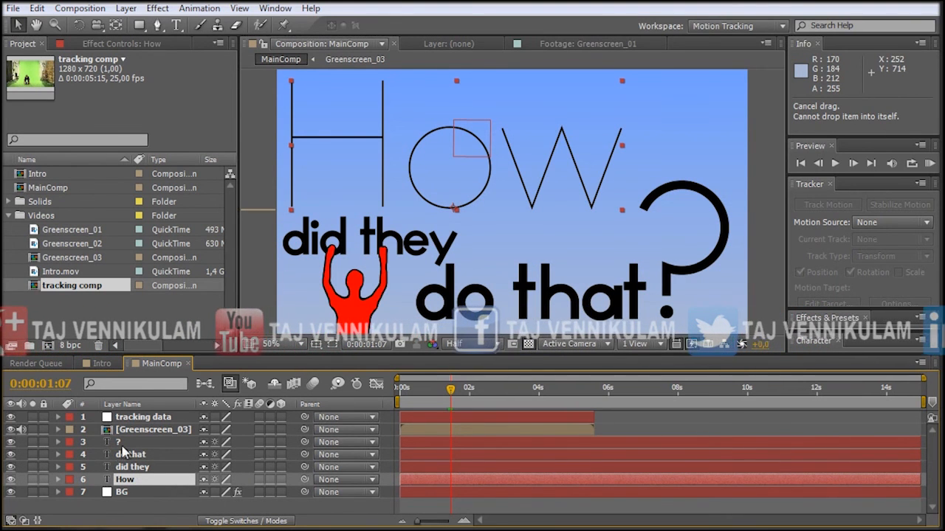
Make the "did they" text layer 3D and move its anchor point to the silhouette's wrist under the letter "h".
click(131, 468)
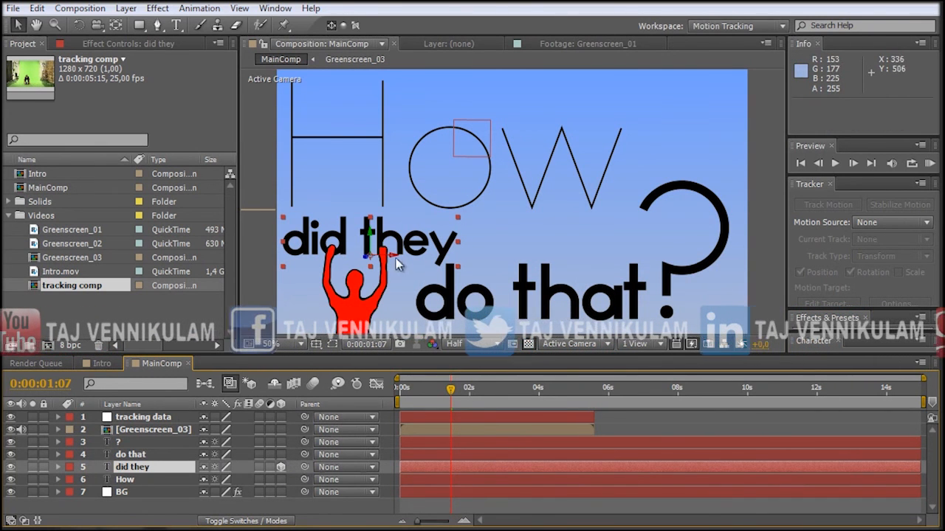
click(114, 26)
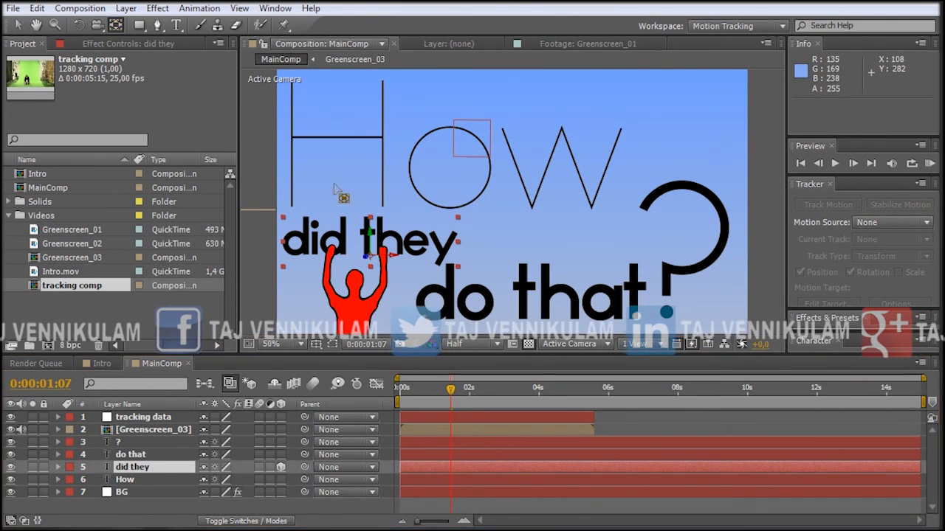
scroll(411, 288, up, 2)
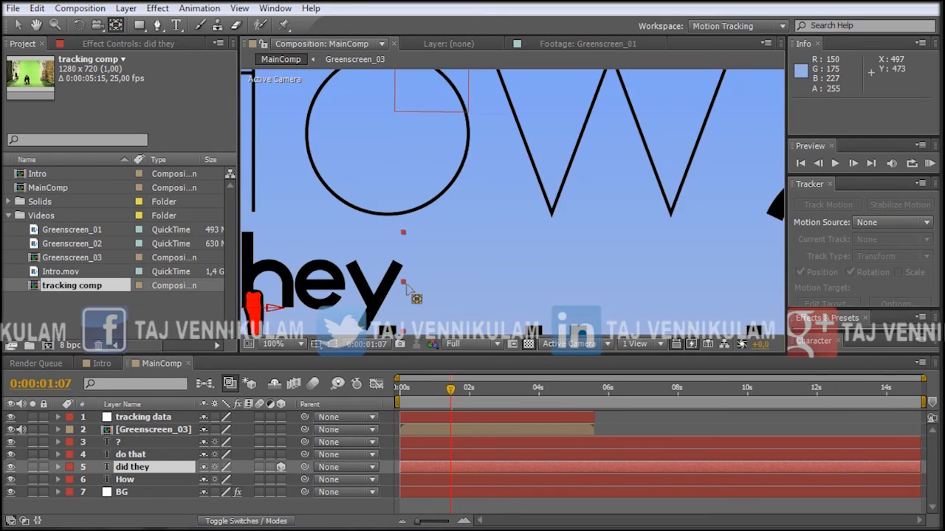
key(space)
drag(373, 281, 520, 184)
drag(274, 229, 411, 116)
drag(369, 175, 663, 189)
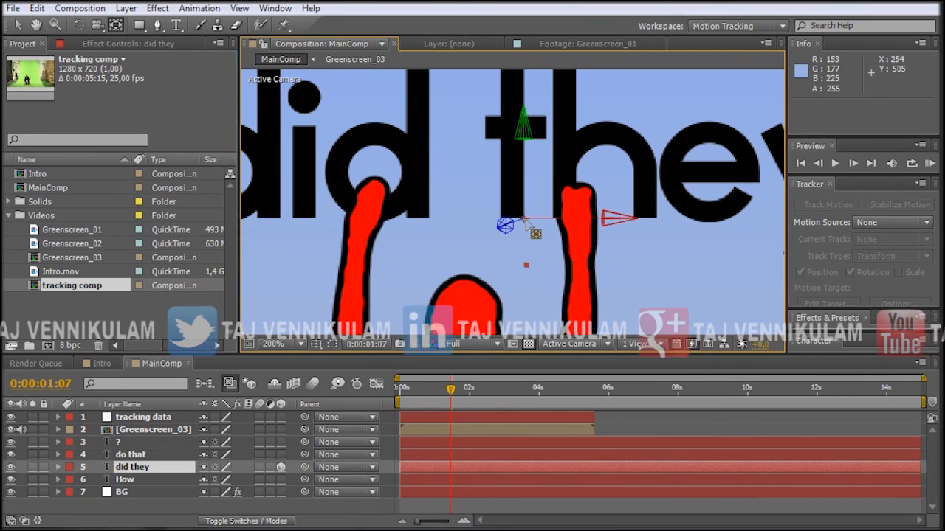
drag(490, 226, 559, 226)
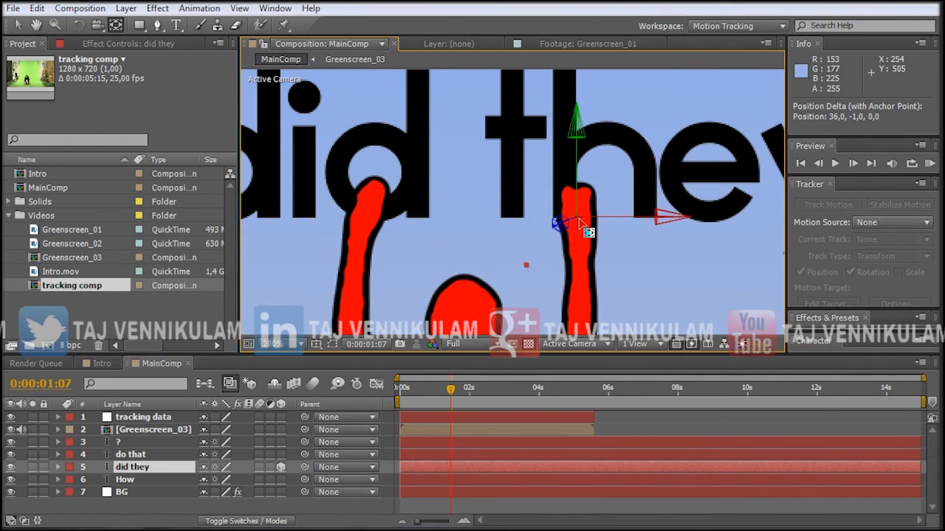
drag(435, 214, 574, 221)
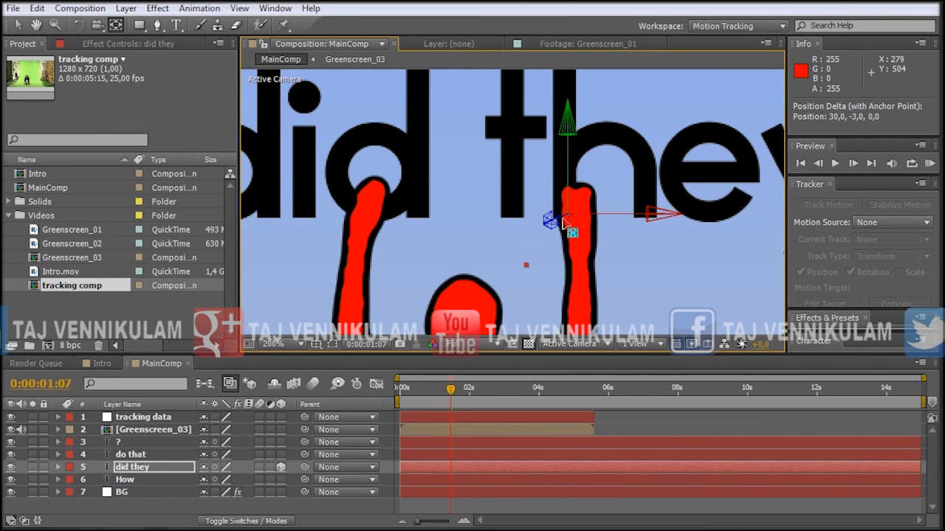
key(comma)
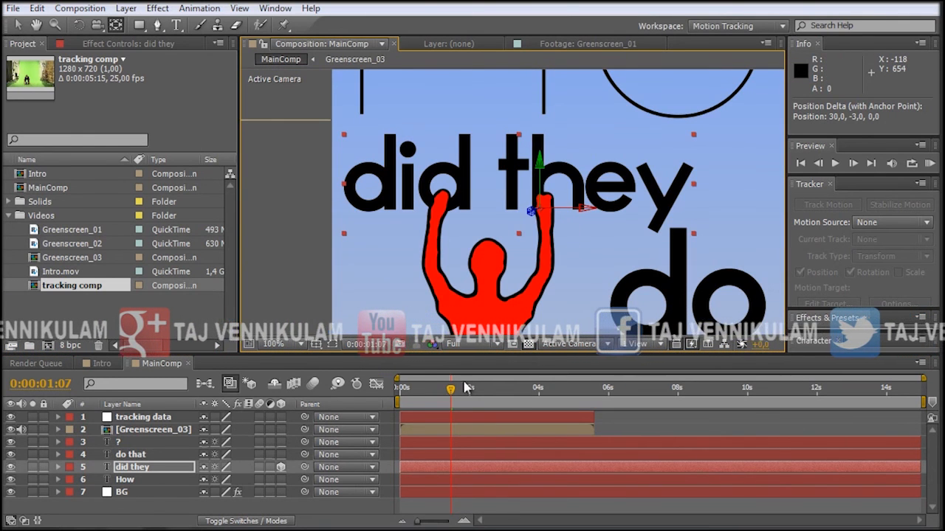
Expand the tracking data layer's transform properties and go to its last tracking keyframe at 0:00:02:08.
drag(450, 390, 471, 390)
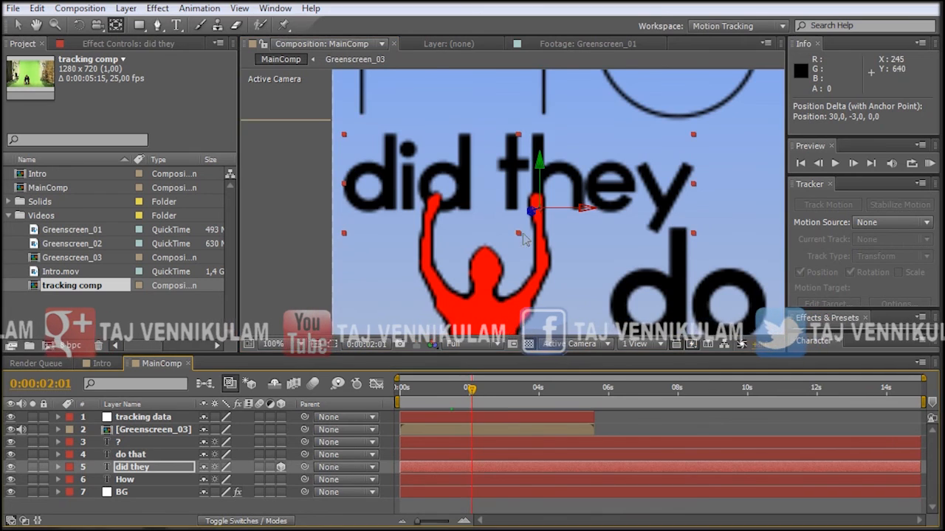
key(comma)
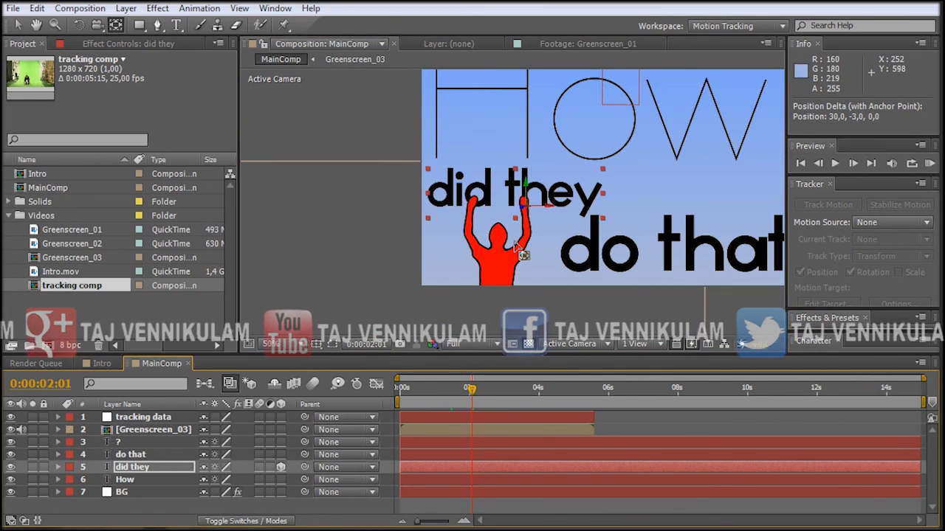
click(59, 418)
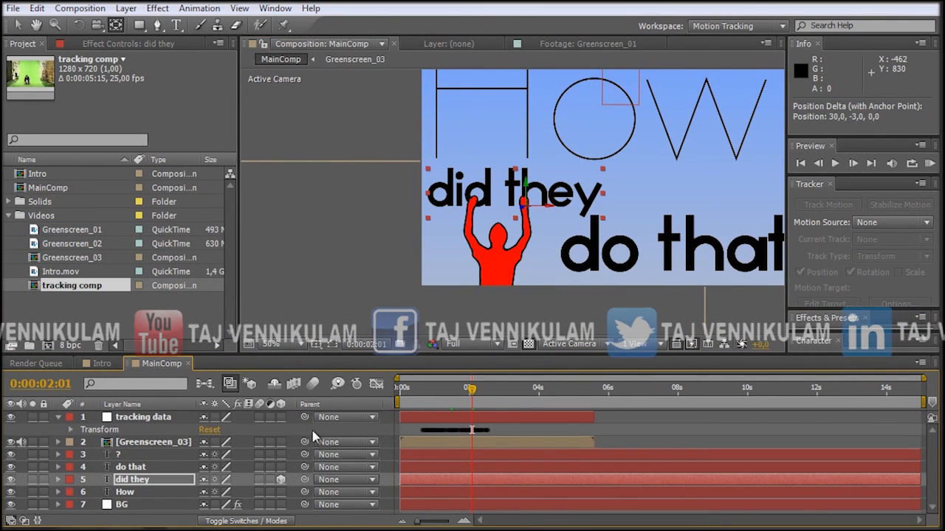
click(71, 431)
drag(473, 397, 488, 402)
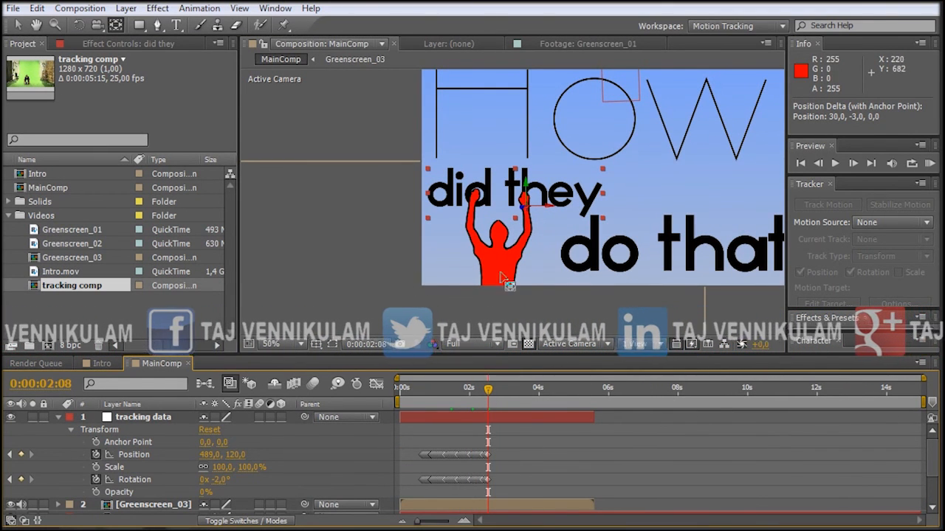
Nudge the Greenscreen_03 layer down 18 pixels to a Y position of 760 so the hands meet the text.
click(120, 506)
key(Down)
key(Down)
key(Down)
key(Down)
key(Down)
key(Down)
key(Down)
key(Down)
key(Down)
key(Down)
key(Down)
key(Down)
key(Down)
key(Down)
key(Down)
key(Down)
key(Down)
key(Down)
key(Down)
key(Down)
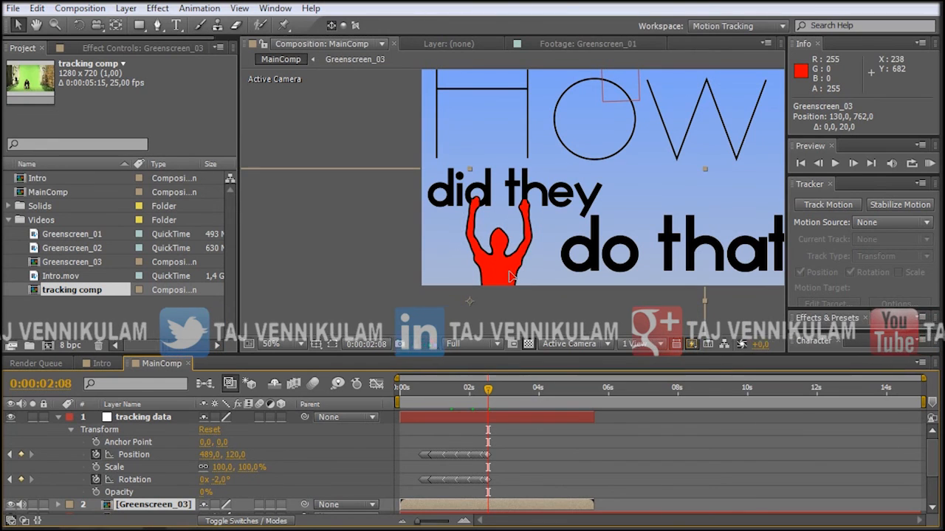
key(Up)
key(Up)
click(511, 276)
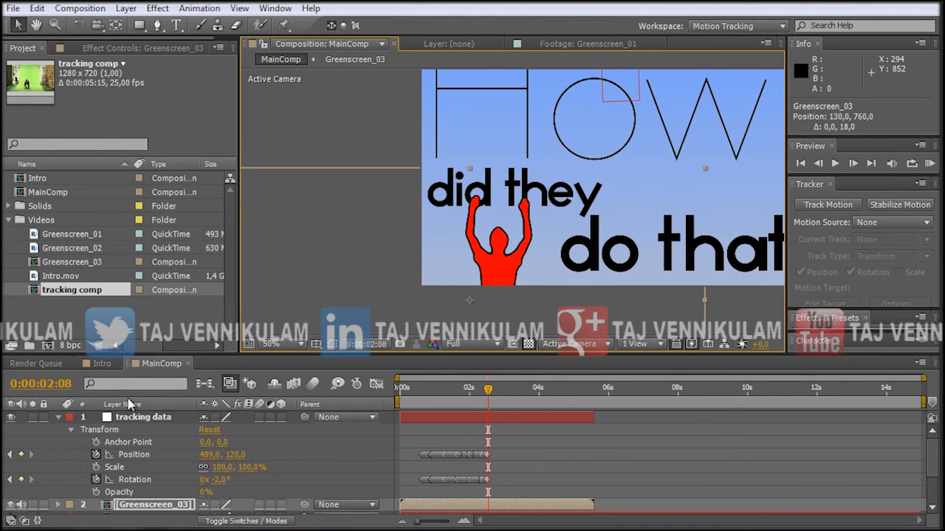
Collapse the tracking data layer and set Position, Orientation and X, Y and Z Rotation keyframes on "did they" at 0:00:02:08.
click(58, 418)
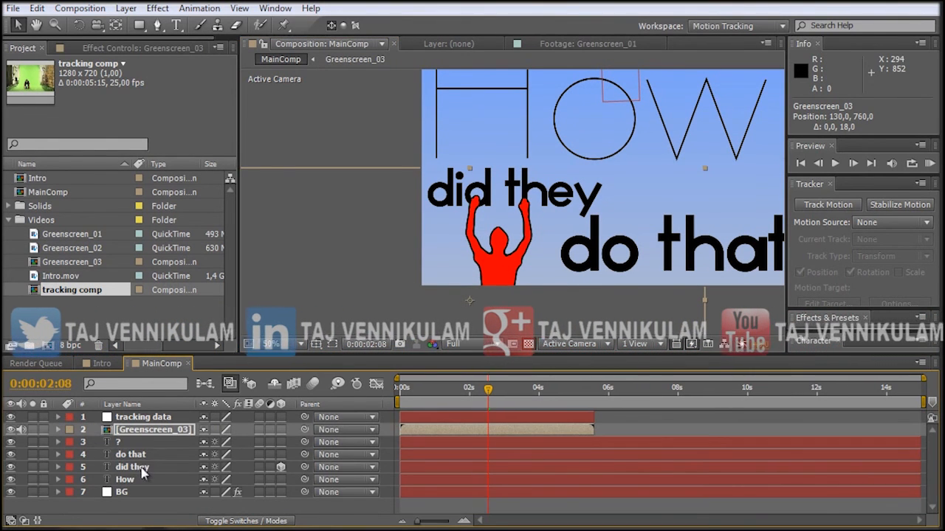
click(61, 468)
click(58, 467)
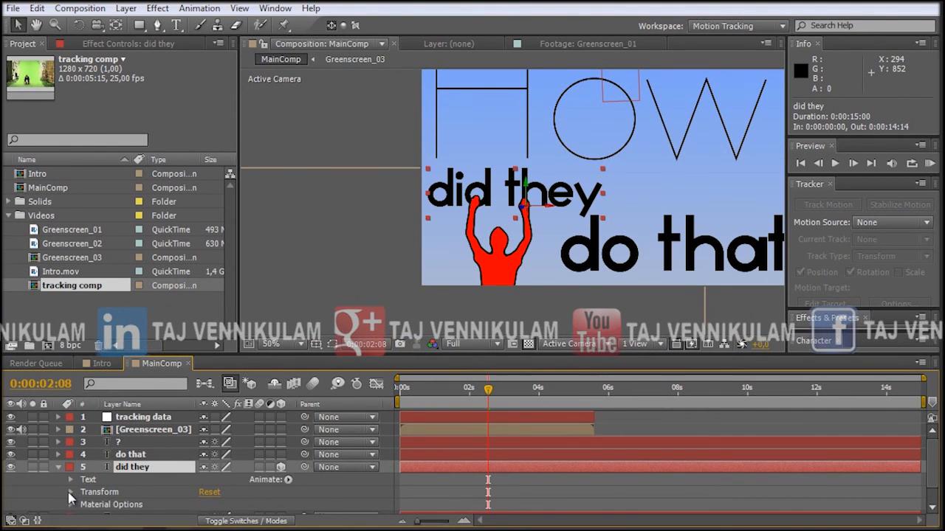
click(70, 492)
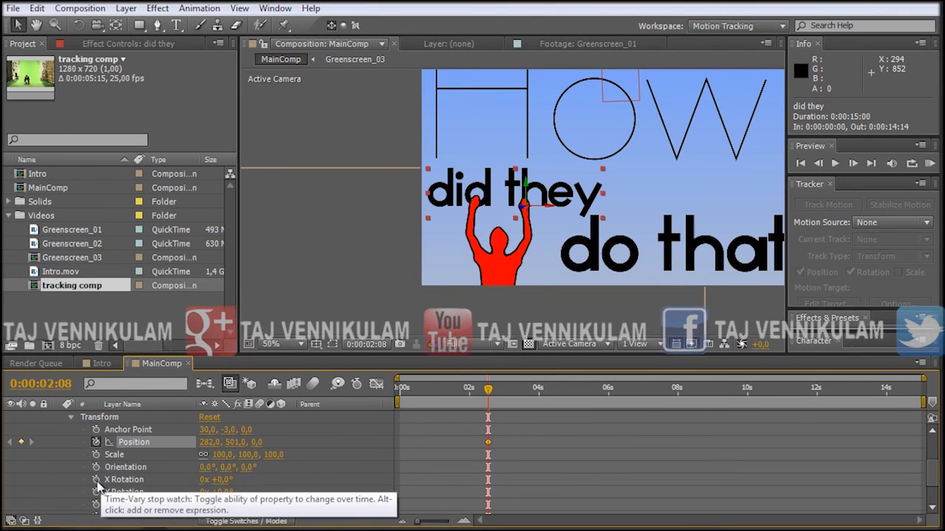
click(96, 467)
click(96, 480)
click(96, 492)
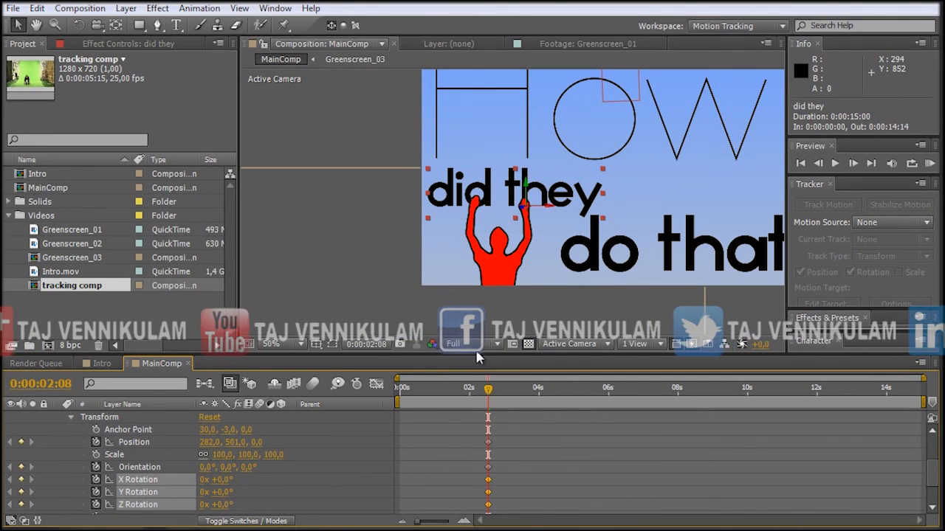
Enlarge the timeline area, then move the tracking data layer directly above "did they" and hide it.
drag(476, 354, 477, 286)
scroll(428, 389, up, 4)
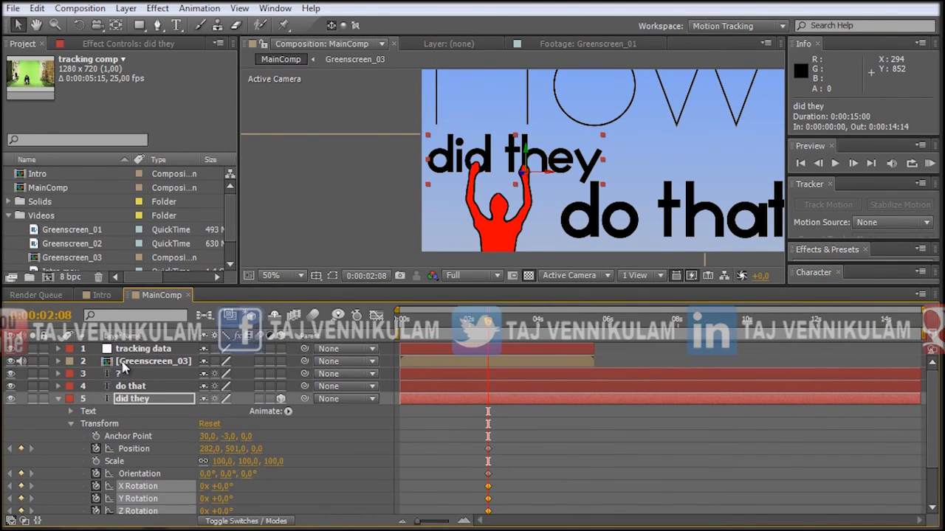
drag(139, 353, 156, 396)
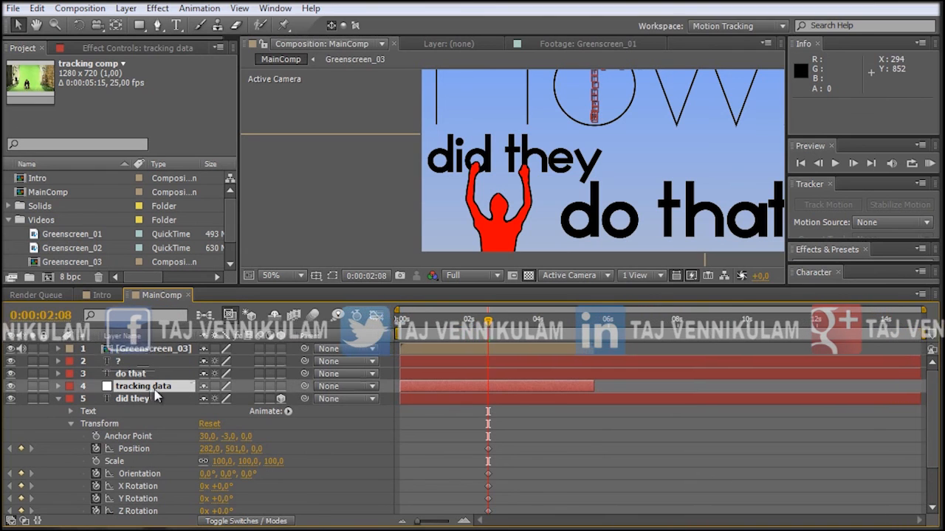
click(11, 386)
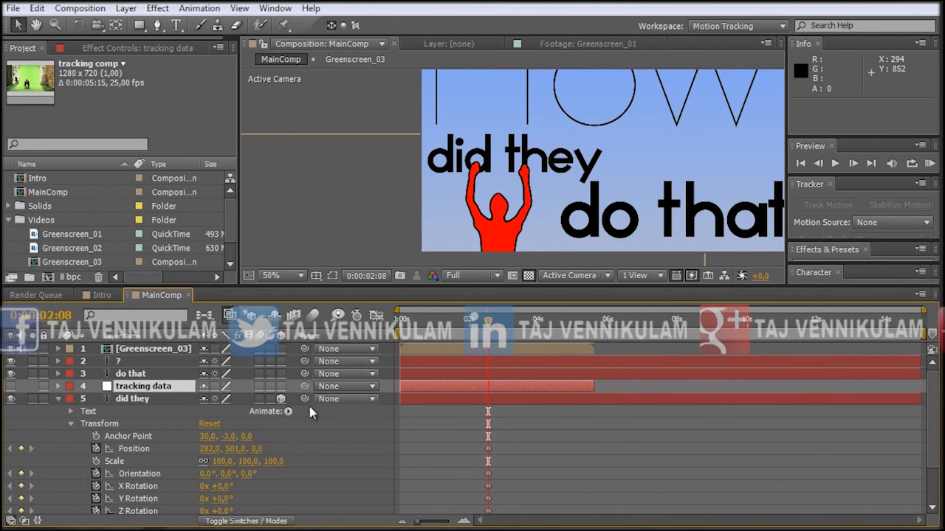
Parent the "did they" layer to the tracking data null and check the result at 0:00:02:09.
drag(305, 399, 142, 391)
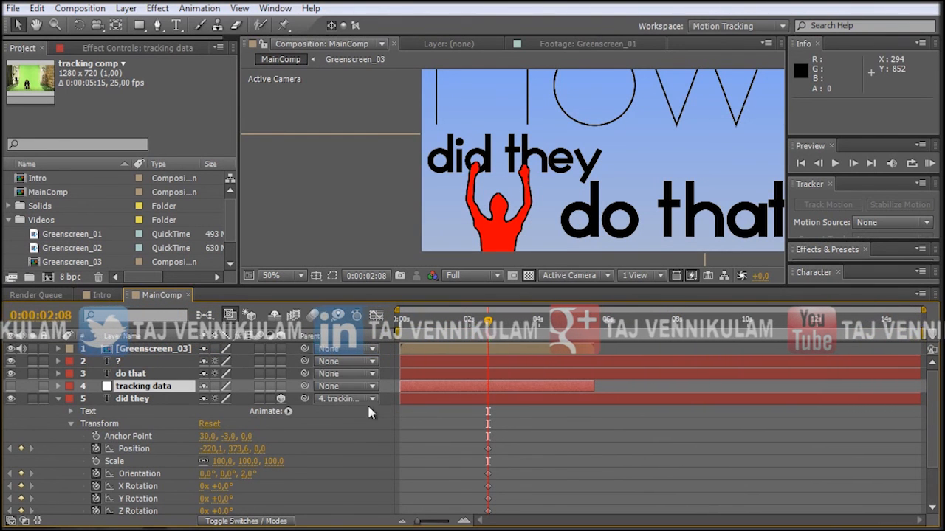
drag(488, 322, 490, 415)
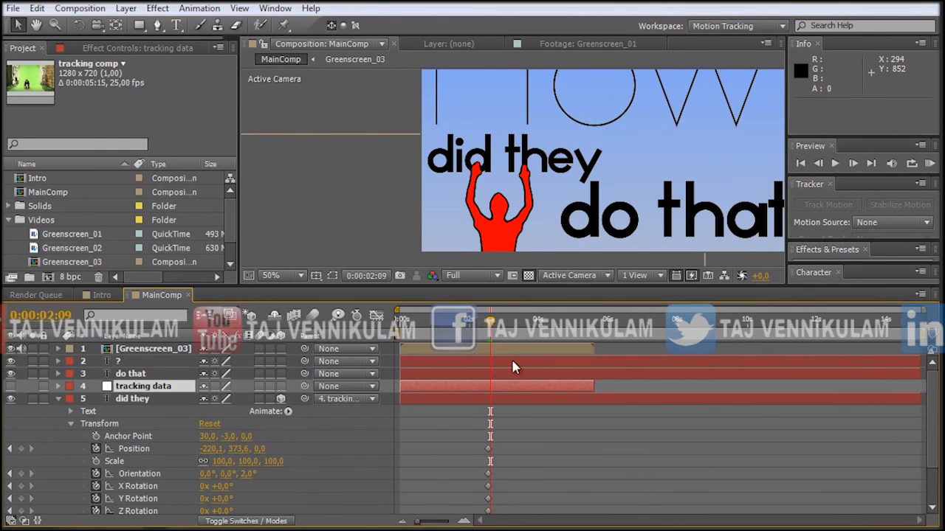
Add Position, Orientation and X, Y and Z Rotation keyframes to the "did they" layer at 0:00:00:10.
drag(489, 402, 420, 391)
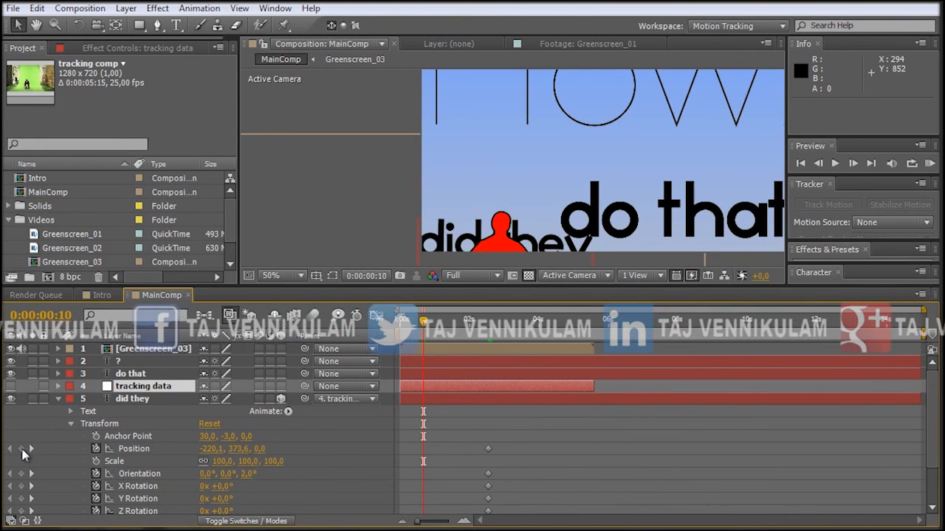
click(20, 448)
click(20, 474)
click(21, 487)
click(21, 499)
click(21, 511)
scroll(37, 488, down, 3)
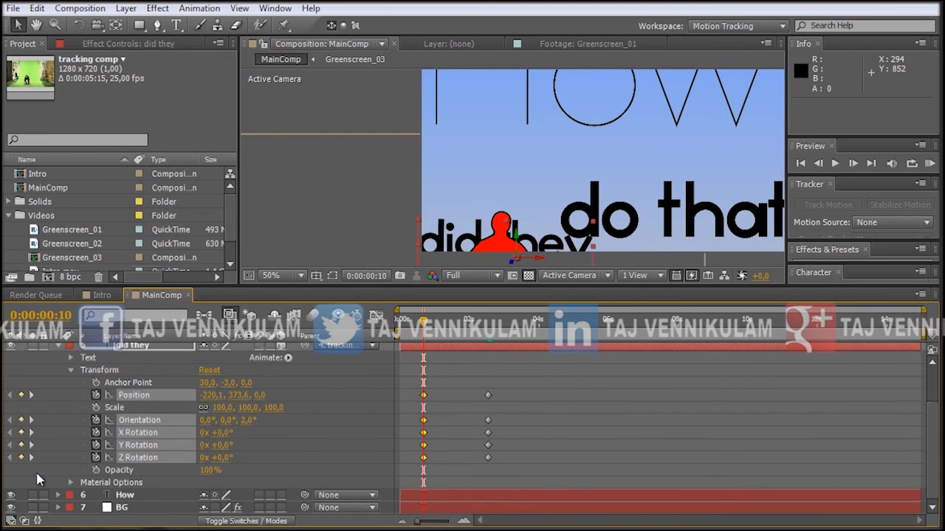
Undo the accidental value change and set the "did they" layer's X Rotation to -101° at 0:00:00:10.
click(242, 461)
key(ctrl+z)
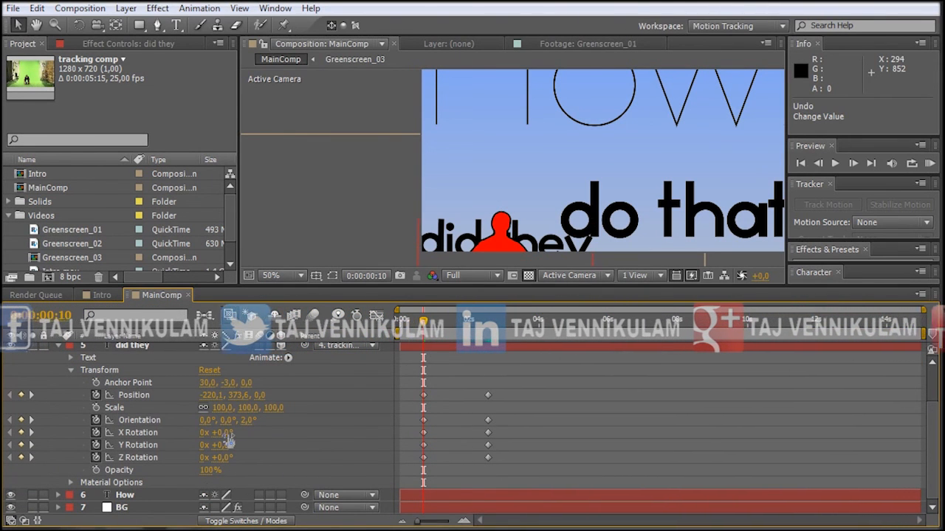
drag(225, 432, 169, 446)
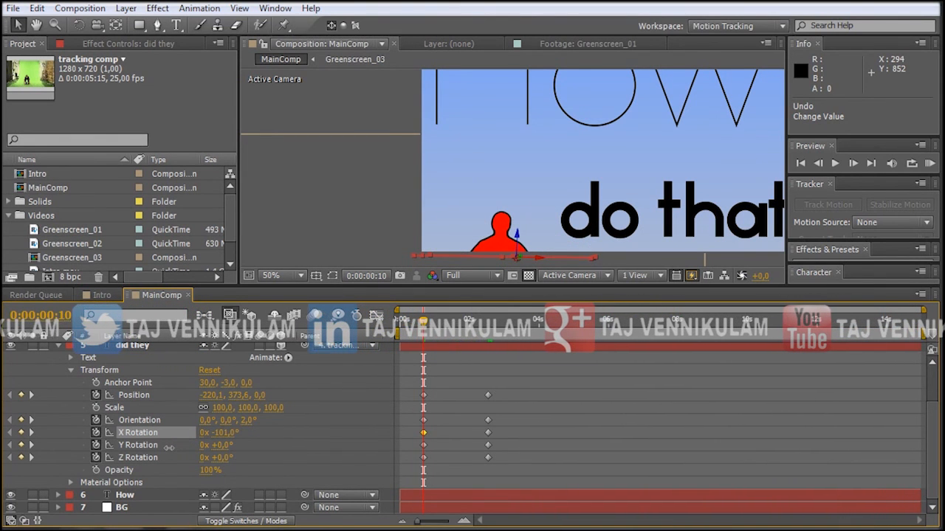
Set the "did they" layer's X Rotation to 0° at 0:00:01:03 so the text stands upright.
drag(424, 326, 444, 335)
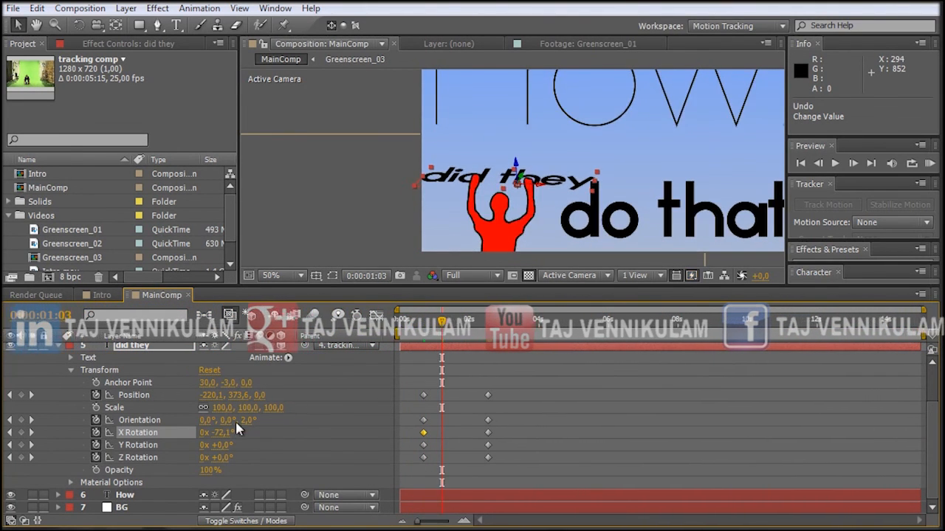
click(220, 433)
text(0)
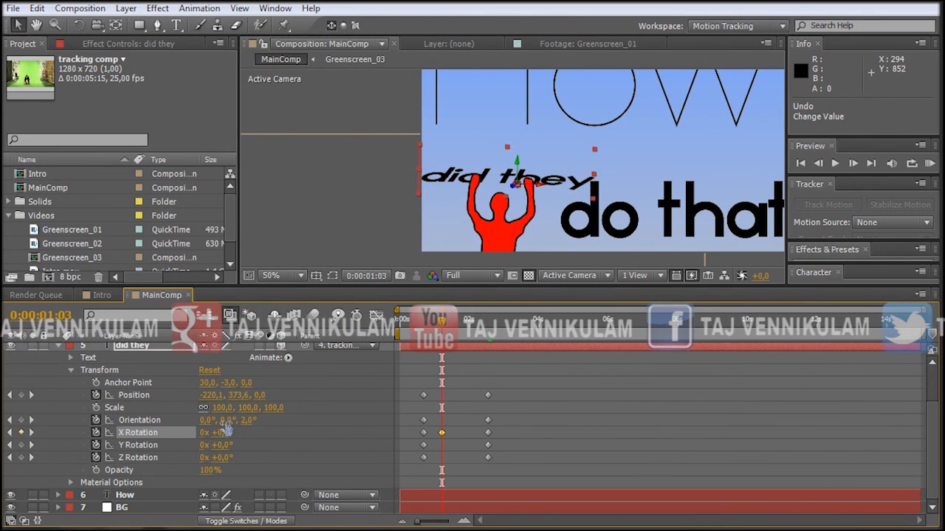
key(Return)
mouse_move(441, 330)
mouse_down()
mouse_move(425, 332)
mouse_move(446, 343)
mouse_up()
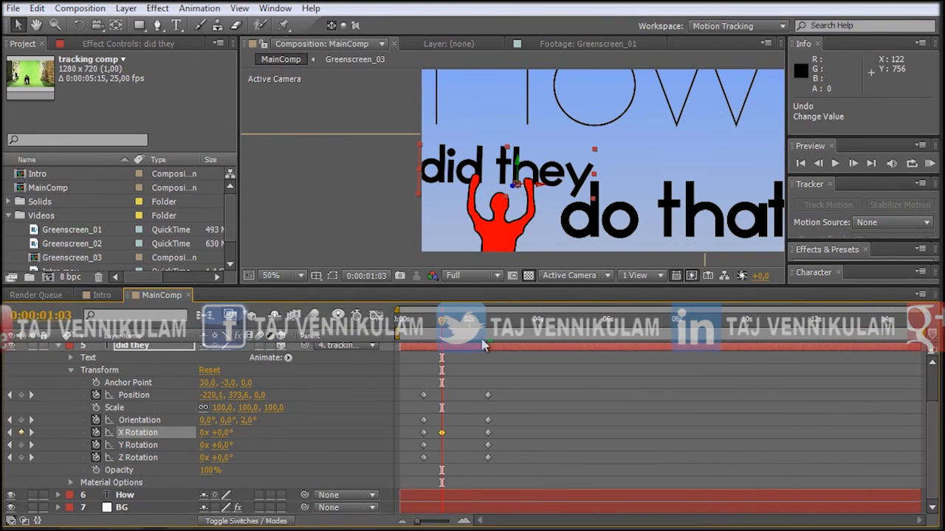
Nudge the "did they" layer down and to the left to Position -222,6, 375,1 at 0:00:01:07, aligning it with the silhouette's hands.
scroll(514, 184, up, 2)
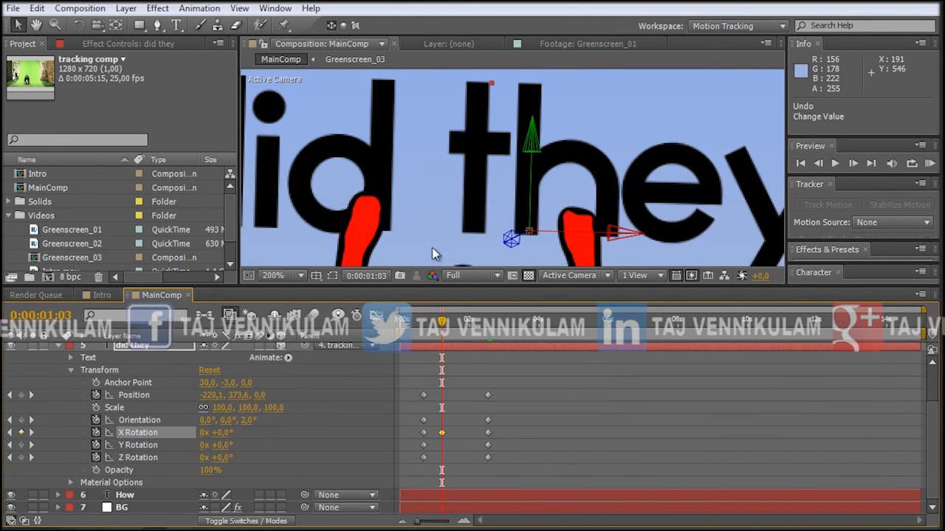
key(Page_Down)
key(Page_Down)
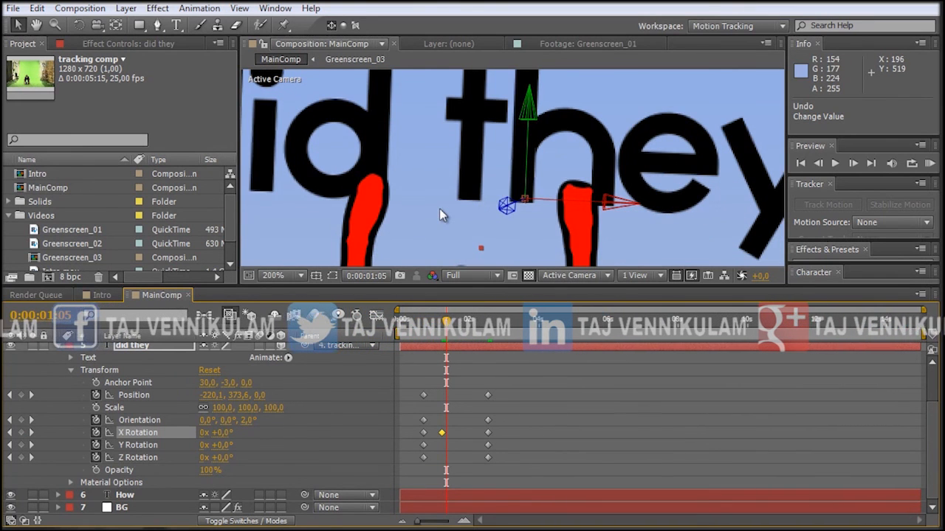
key(Page_Up)
key(Page_Up)
key(Page_Down)
key(Page_Down)
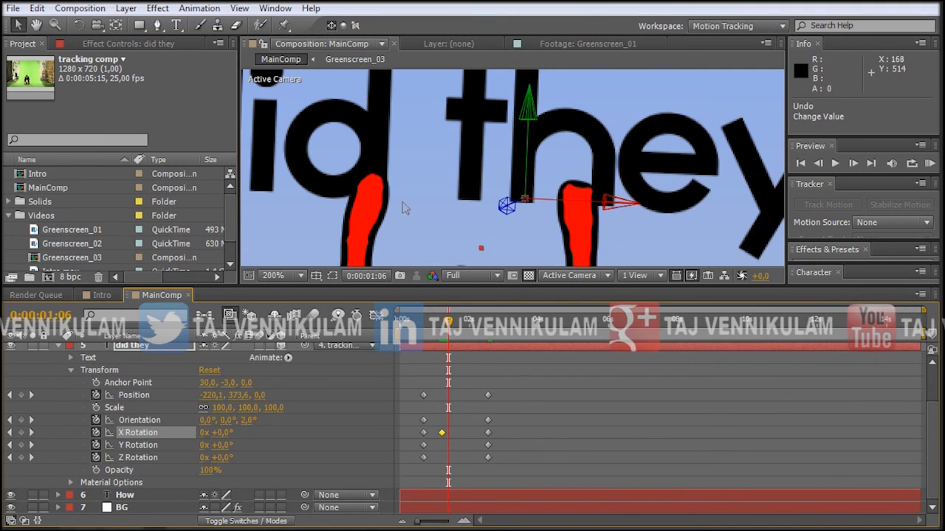
key(Page_Down)
key(Page_Down)
key(Down)
key(Down)
key(Down)
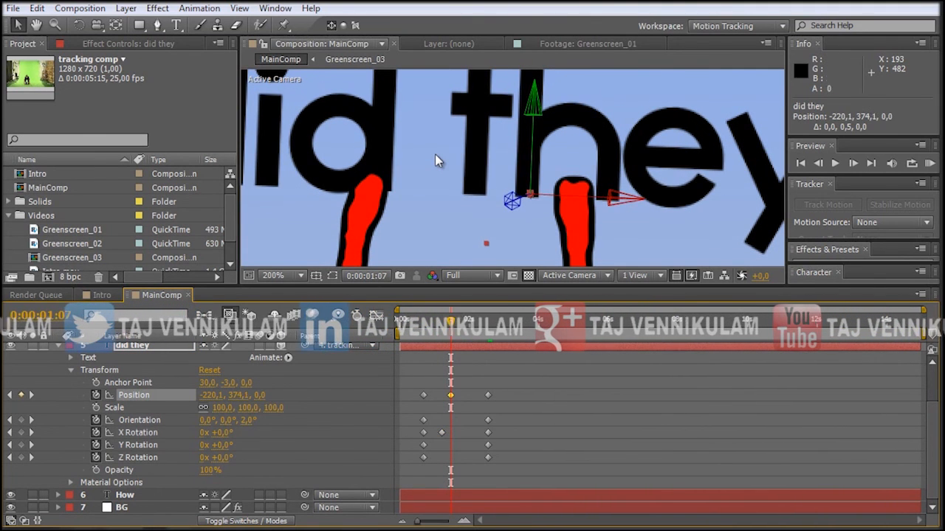
key(Left)
key(Left)
key(Left)
key(Left)
key(Left)
Shift the "did they" layer leftward in small increments frame by frame from 0:00:01:08 to 0:00:02:08, keyframing its Position to follow the hands.
key(Page_Down)
key(Left)
key(Left)
key(Left)
key(Left)
key(Left)
key(Left)
key(Page_Down)
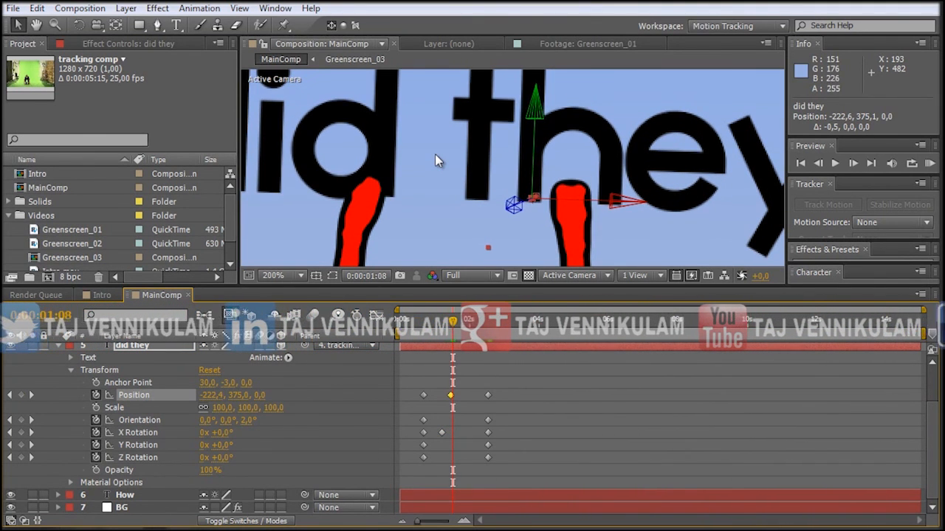
key(Left)
key(Left)
key(Left)
key(Left)
key(Left)
key(Left)
key(Left)
key(Left)
key(Left)
key(Left)
key(Page_Down)
key(Left)
key(Left)
key(Left)
key(Left)
key(Left)
key(Left)
key(Left)
key(Left)
key(Left)
key(Left)
key(Left)
key(Left)
key(Page_Down)
key(Page_Down)
key(Left)
key(Left)
key(Left)
key(Left)
key(Left)
key(Left)
key(Left)
key(Left)
key(Left)
key(Left)
key(Left)
key(Left)
key(Page_Down)
key(Page_Down)
key(Left)
key(Left)
key(Left)
key(Left)
key(Page_Down)
key(Page_Down)
key(Page_Down)
key(Page_Down)
key(Page_Down)
key(Page_Down)
key(Page_Down)
key(Left)
key(Left)
key(Left)
key(Left)
key(Page_Down)
key(Page_Down)
key(Page_Down)
key(Page_Down)
key(Left)
key(Left)
key(Left)
key(Left)
key(Page_Down)
key(Page_Down)
key(Page_Down)
key(Page_Down)
key(Page_Down)
key(Page_Down)
key(Page_Down)
key(Left)
key(Left)
key(Left)
key(Left)
key(Left)
key(Left)
key(Left)
key(Left)
key(Left)
key(Left)
key(Left)
key(Left)
key(Page_Down)
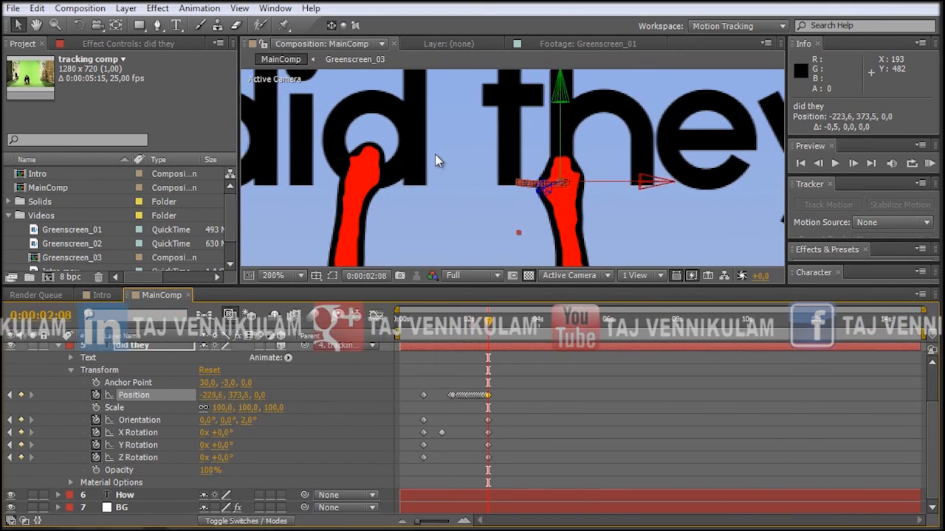
Go back frame by frame from 0:00:02:08 to 0:00:01:02, nudging the "did they" layer horizontally so its Position keyframes match the silhouette's hands.
key(Left)
key(Left)
key(Left)
key(Left)
key(Left)
key(Left)
key(Left)
key(Left)
key(Left)
key(Left)
key(Left)
key(Left)
key(Left)
key(Left)
key(Left)
key(Left)
key(Left)
key(Left)
key(Left)
key(Left)
key(Right)
key(Right)
key(Right)
key(Right)
key(Right)
key(Right)
key(Right)
key(Right)
key(Right)
key(Right)
key(Right)
key(Right)
key(Right)
key(Right)
key(Right)
key(Right)
key(Right)
key(Right)
key(Right)
key(Right)
key(Page_Up)
key(Page_Up)
key(Page_Up)
key(Page_Up)
key(Page_Up)
key(Page_Up)
key(Page_Up)
key(Page_Up)
key(Page_Up)
key(Page_Up)
key(Page_Up)
key(Page_Up)
key(Page_Up)
key(Page_Up)
key(Page_Up)
key(Page_Up)
key(Page_Up)
key(Page_Up)
key(Page_Up)
key(Page_Up)
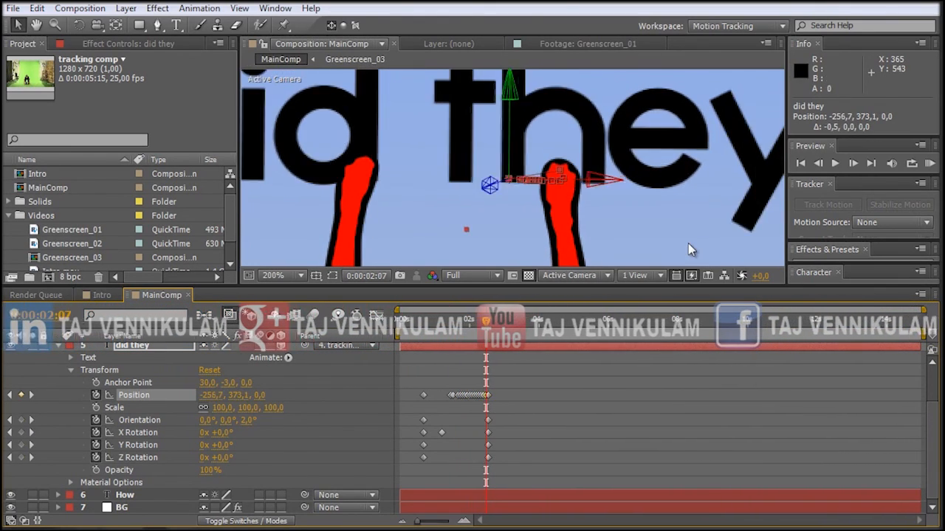
scroll(704, 148, down, 1)
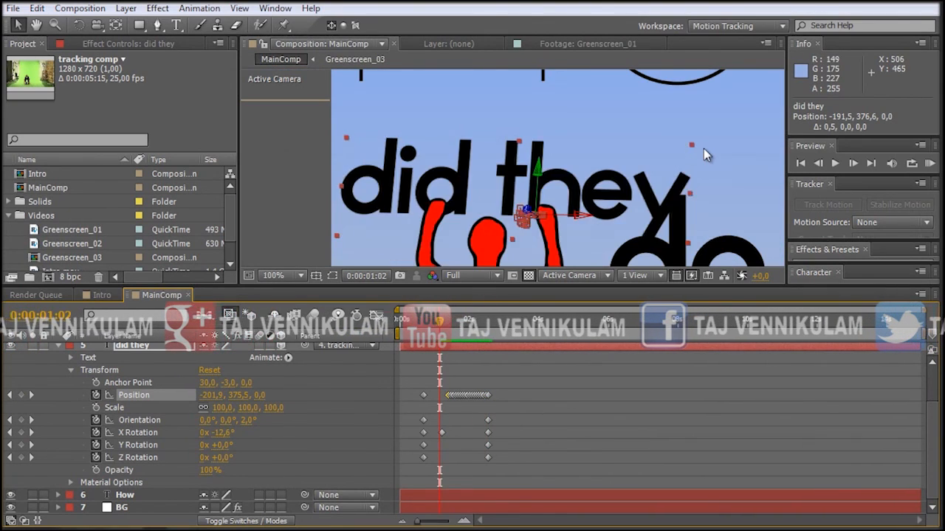
Nudge the "did they" layer on the frames from 0:00:01:02 back to 0:00:00:10, keyframing its Position to follow the rising hands.
key(Page_Up)
key(Page_Up)
key(Page_Up)
key(Up)
key(Up)
key(Up)
key(Up)
key(Up)
key(Up)
key(Up)
key(Up)
key(Up)
key(Page_Up)
drag(634, 157, 656, 94)
key(Page_Up)
key(Page_Up)
key(Page_Up)
key(Page_Up)
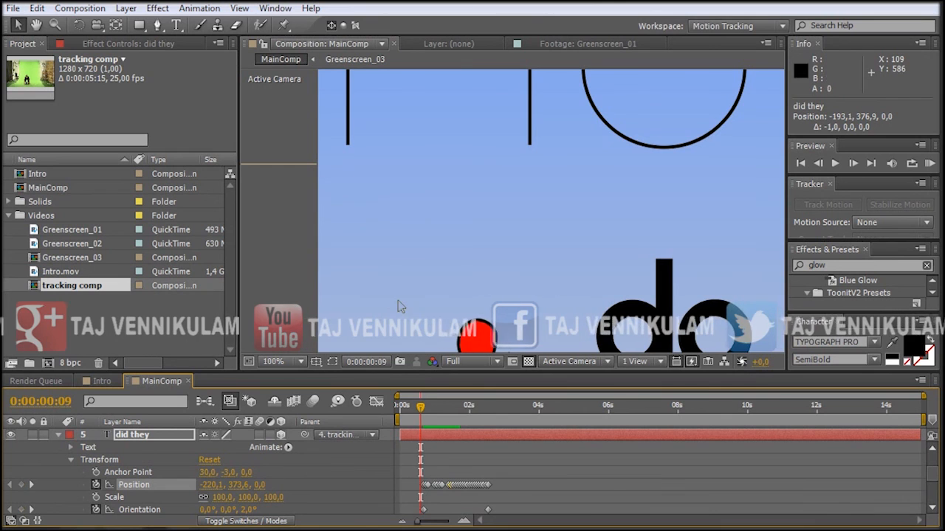
Scrub between 0:00:00:10 and 0:00:01:09 to check how the "did they" text moves with the silhouette's hands.
scroll(432, 259, down, 1)
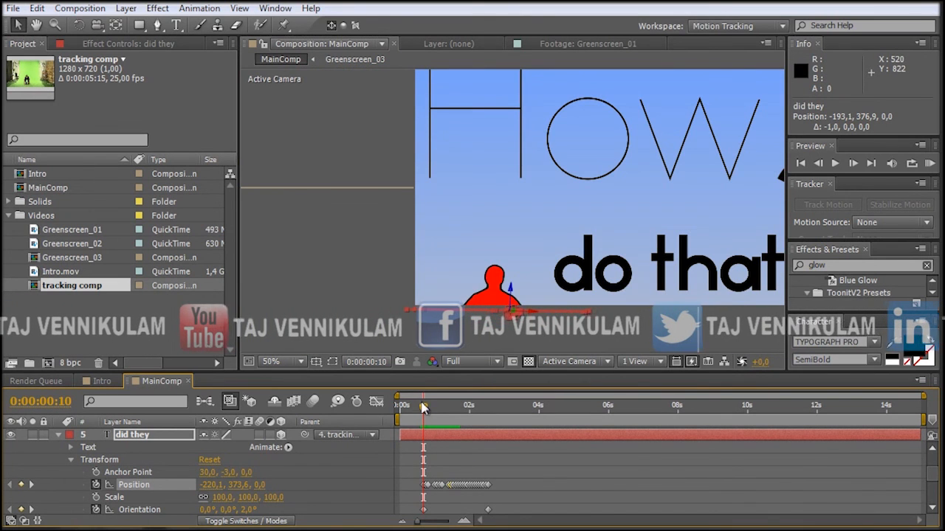
drag(423, 407, 456, 434)
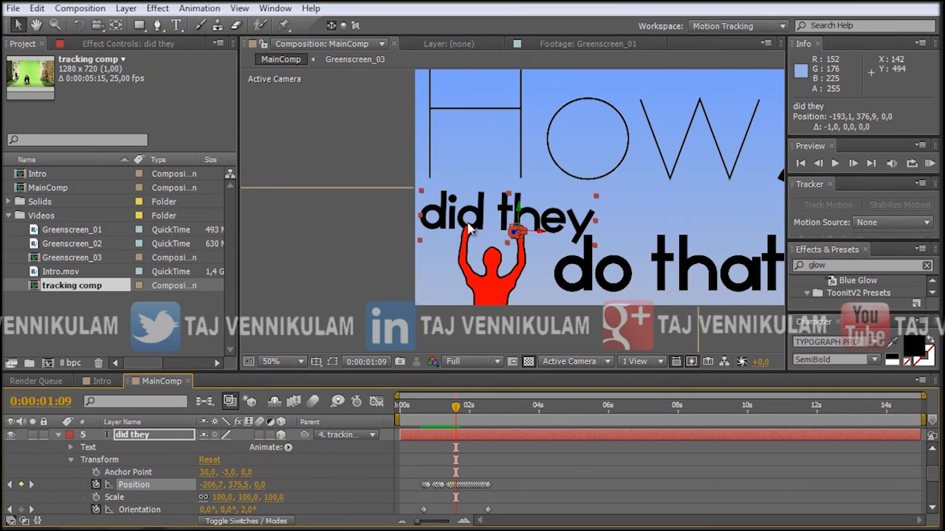
mouse_move(458, 420)
mouse_down()
mouse_move(463, 412)
mouse_move(448, 426)
mouse_up()
drag(421, 465, 441, 462)
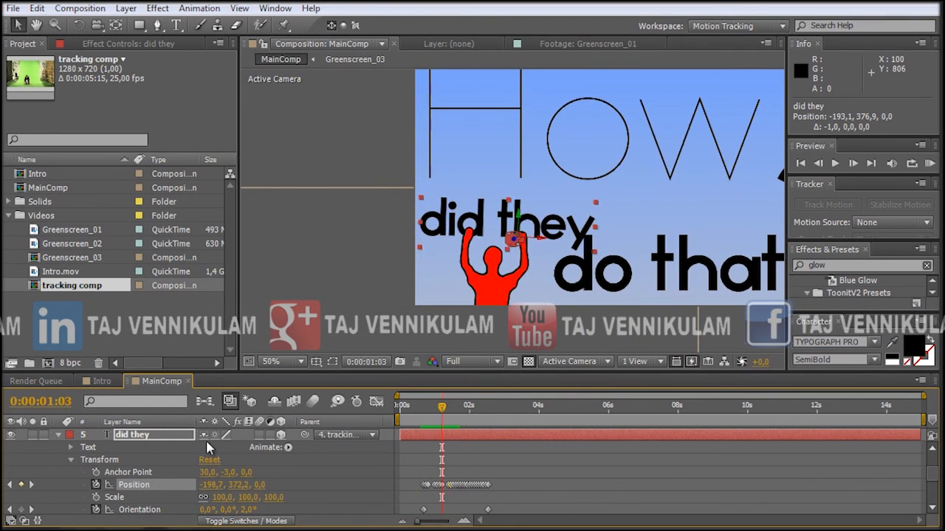
Turn on motion blur for the "did they" layer and the composition, and RAM-preview the animation from the start.
click(59, 435)
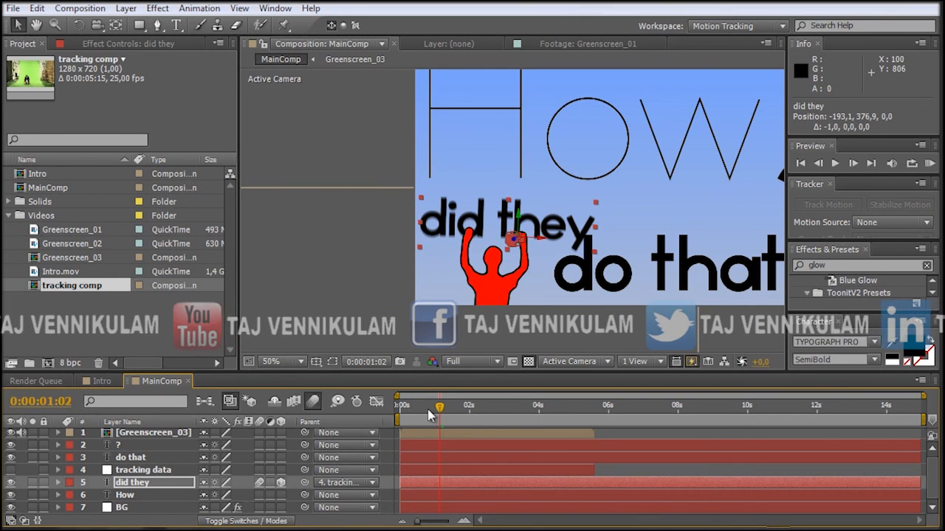
drag(430, 416, 391, 416)
click(929, 164)
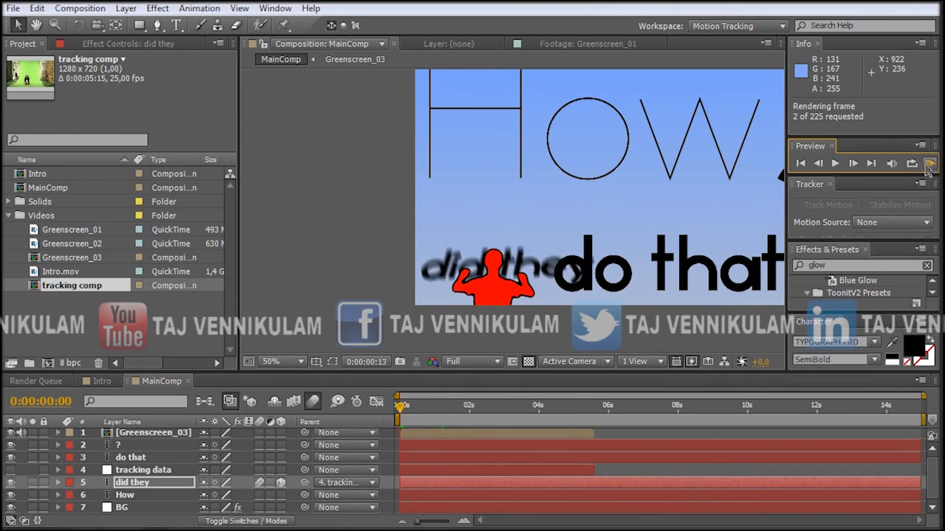
click(933, 166)
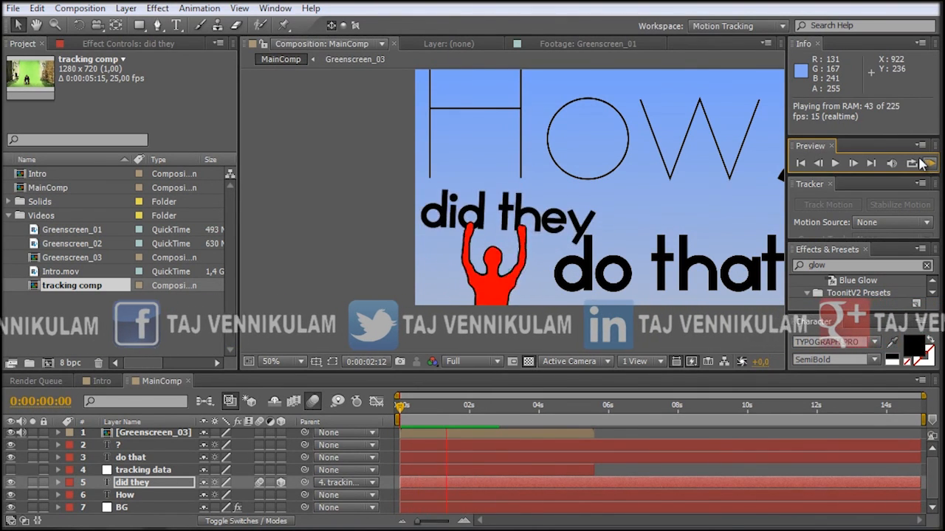
click(916, 162)
key(space)
drag(703, 199, 587, 230)
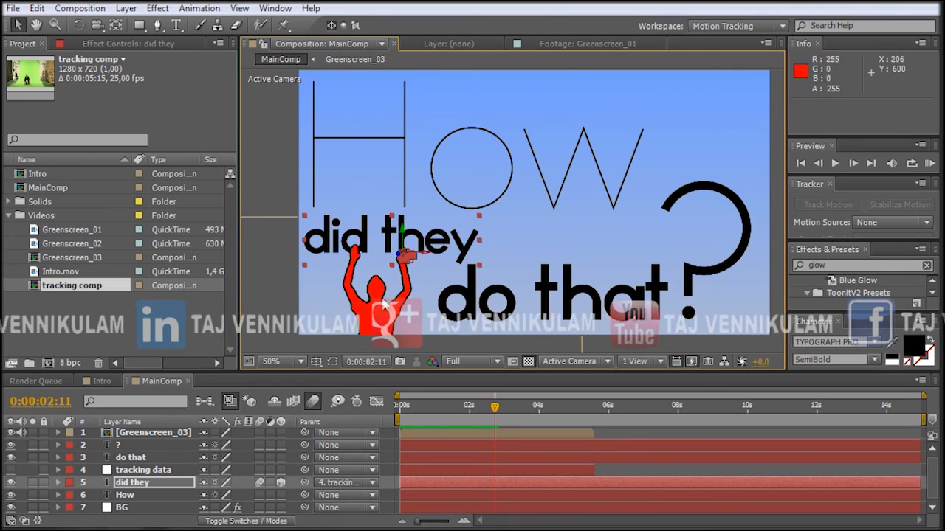
click(450, 409)
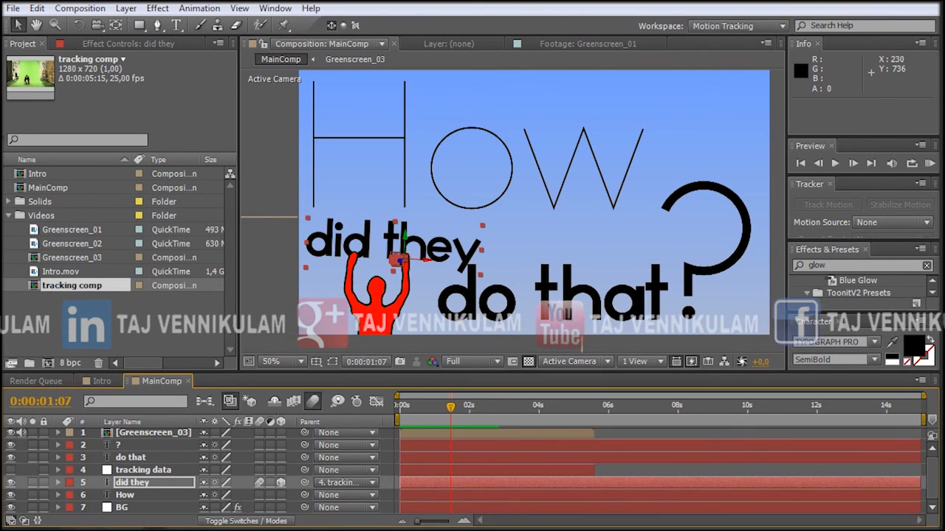
Create a new black (000000) solid layer at the composition size of 1280 x 720 px.
click(130, 9)
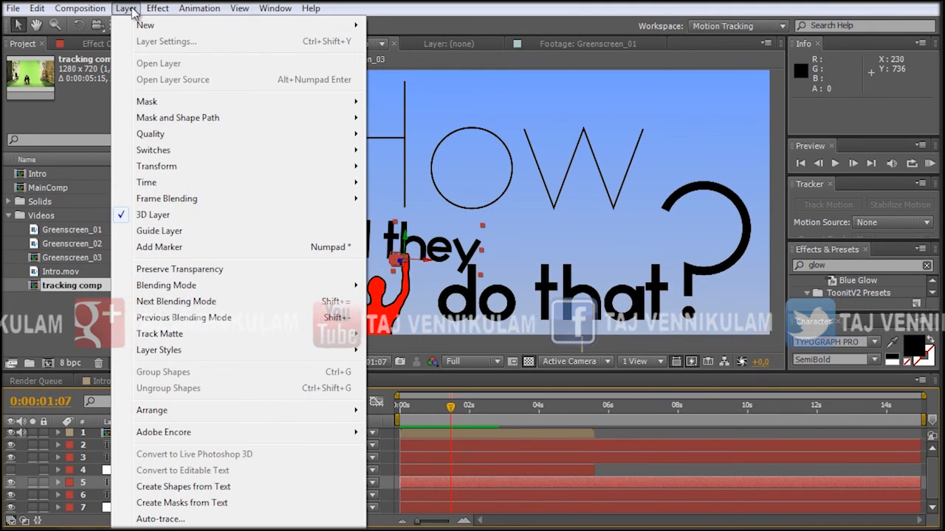
mouse_move(145, 26)
click(385, 43)
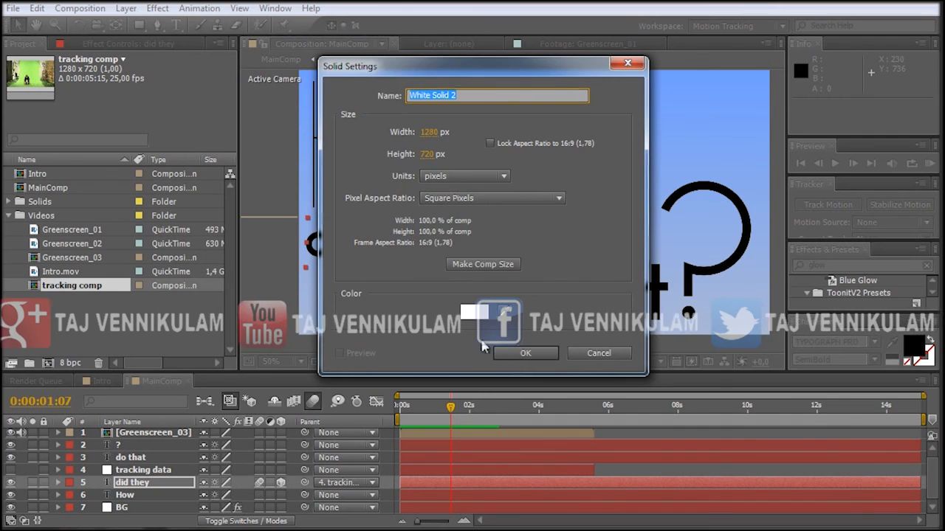
click(476, 310)
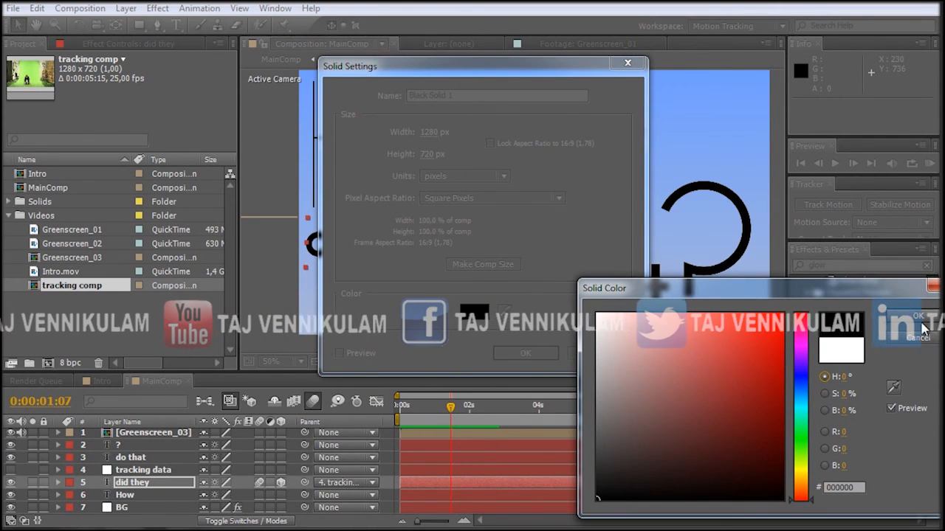
click(918, 319)
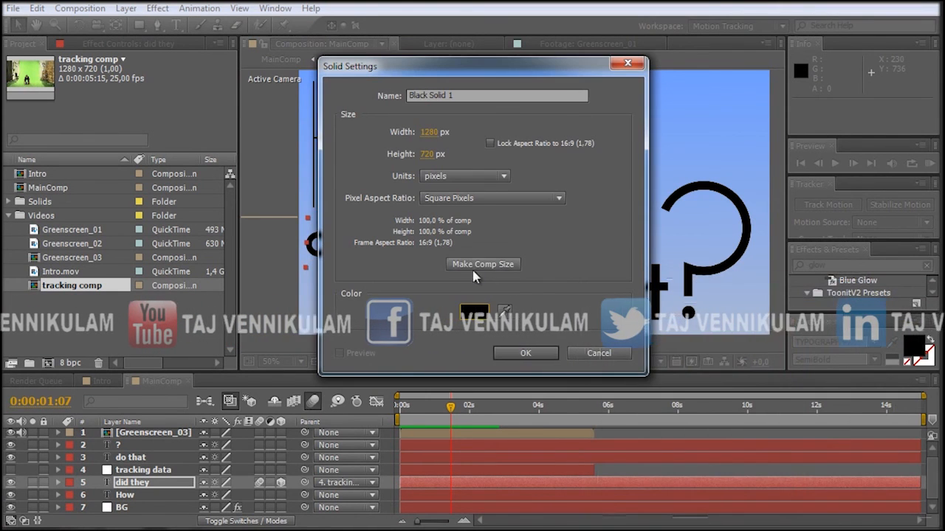
click(527, 353)
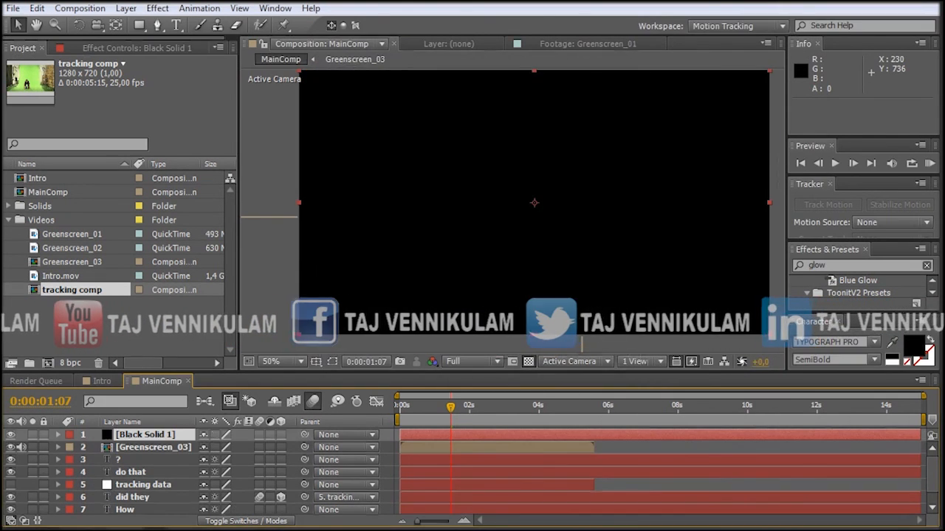
Draw a closed, rounded mask around the central area of the black solid with the Pen tool.
click(157, 25)
drag(442, 104, 415, 104)
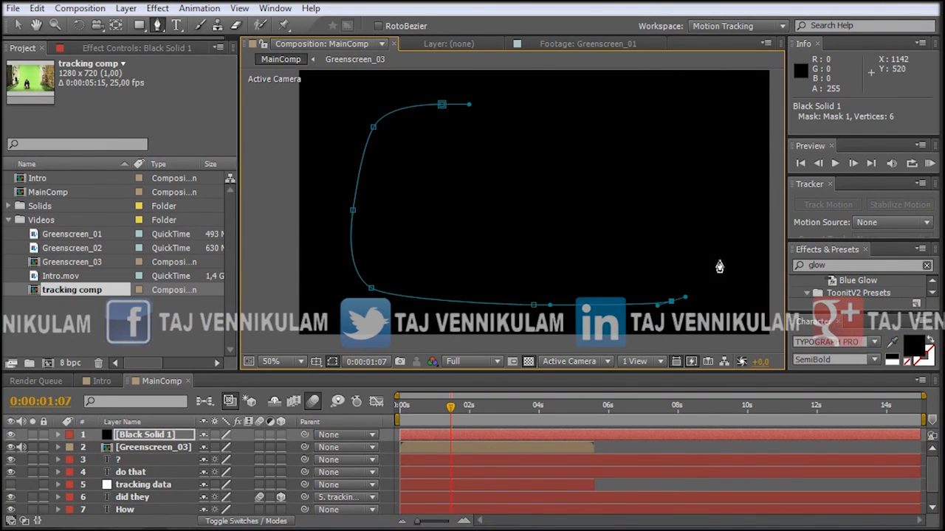
click(442, 105)
click(140, 30)
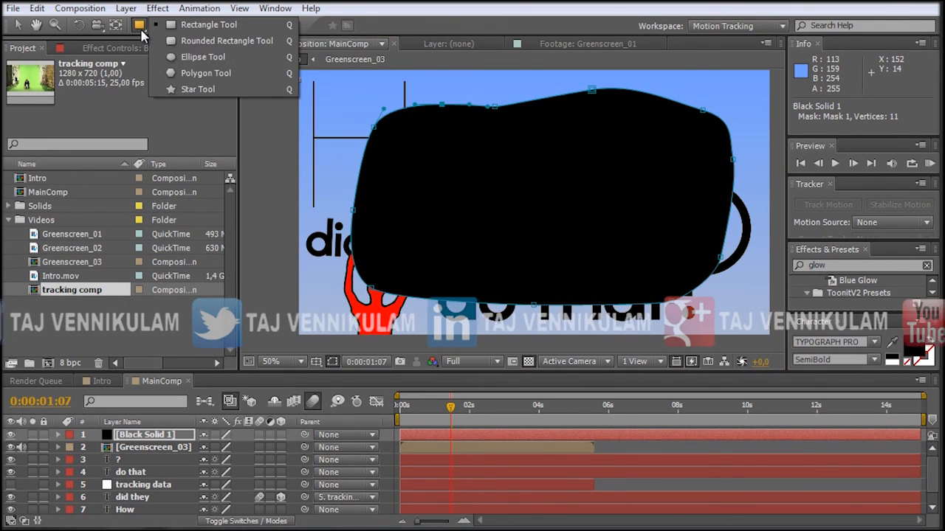
click(140, 34)
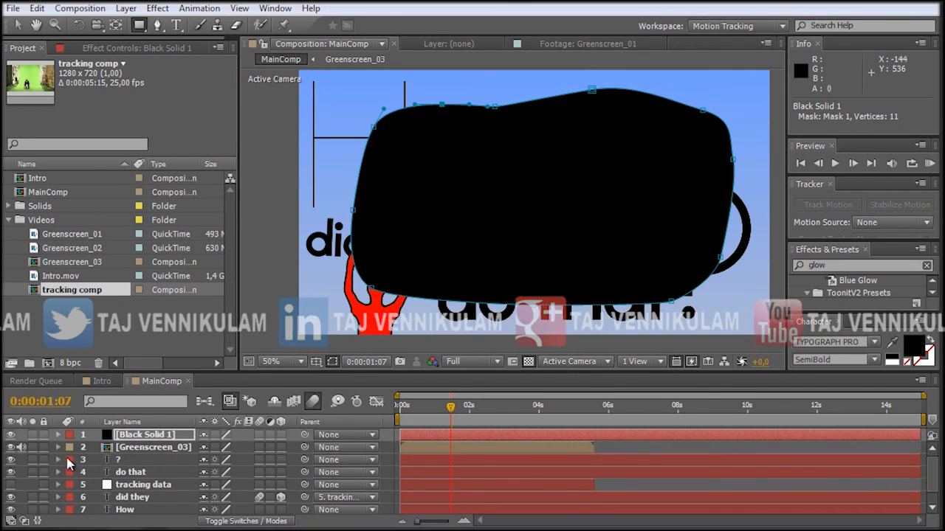
Invert Mask 1 on the black solid so only the frame's edges are covered, and show the mask's properties.
click(58, 435)
click(164, 436)
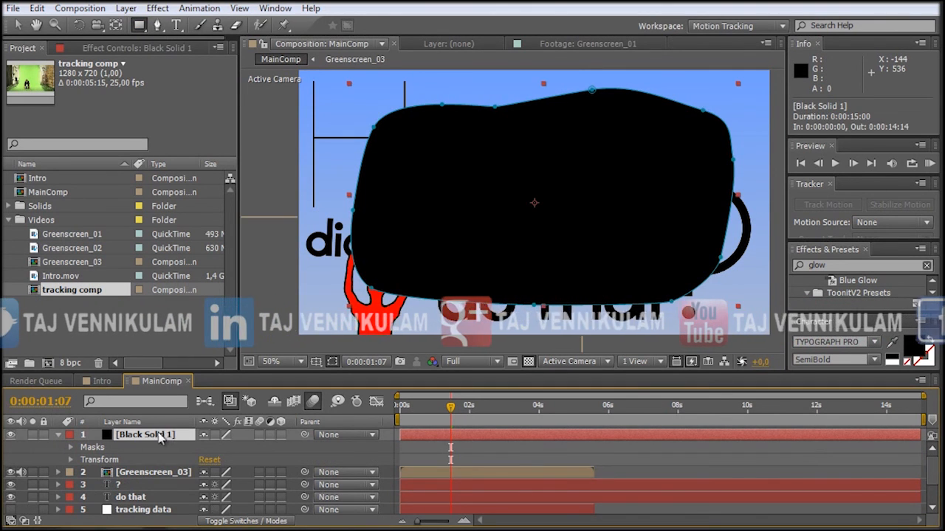
click(70, 447)
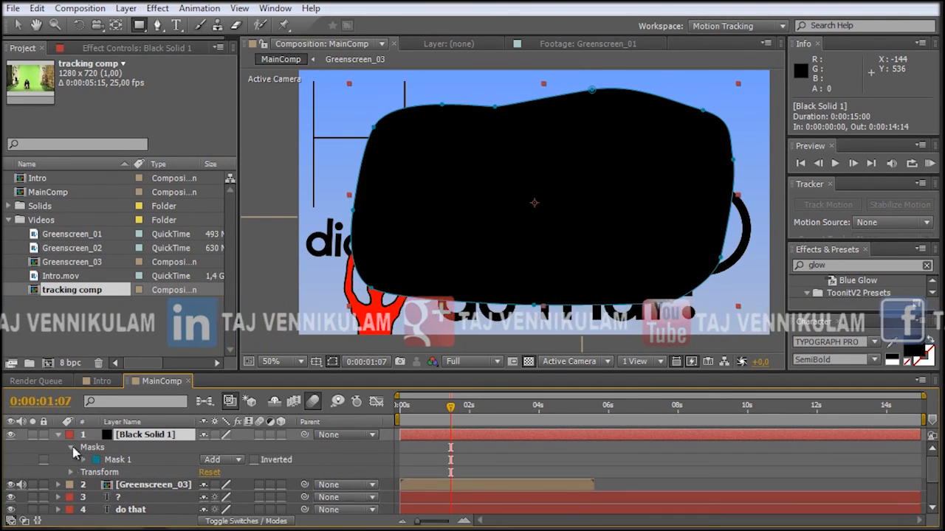
click(254, 460)
click(83, 460)
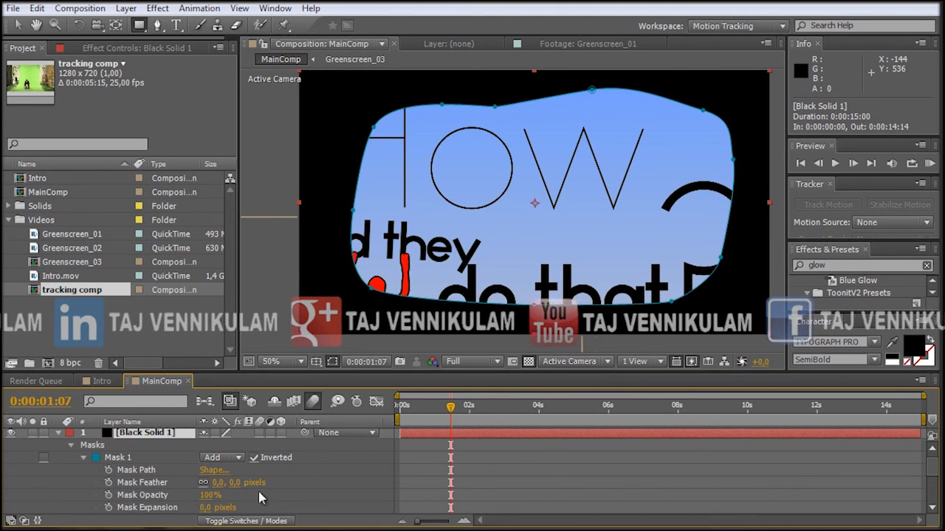
Soften the black solid's mask with a Mask Feather of 365 pixels and increase its Mask Expansion.
drag(238, 493, 396, 480)
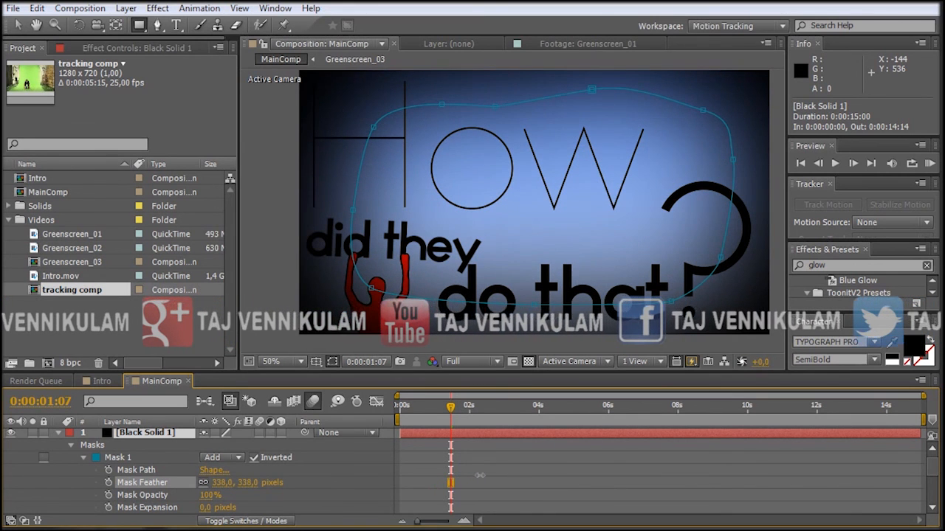
drag(481, 476, 482, 475)
drag(251, 483, 260, 482)
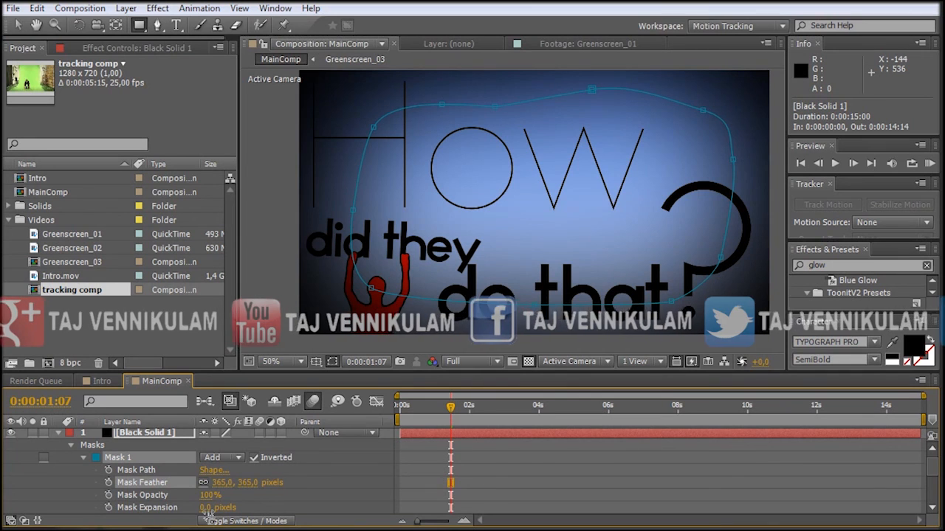
drag(205, 509, 238, 507)
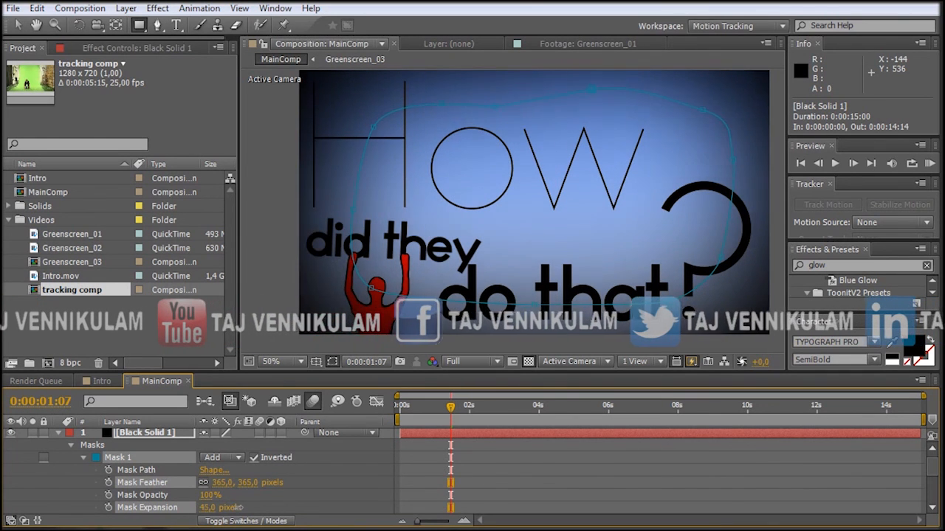
click(273, 509)
Set the black solid's Opacity to 20% for a subtle vignette, collapse the layer and check the composition up to 0:00:03:14.
click(68, 447)
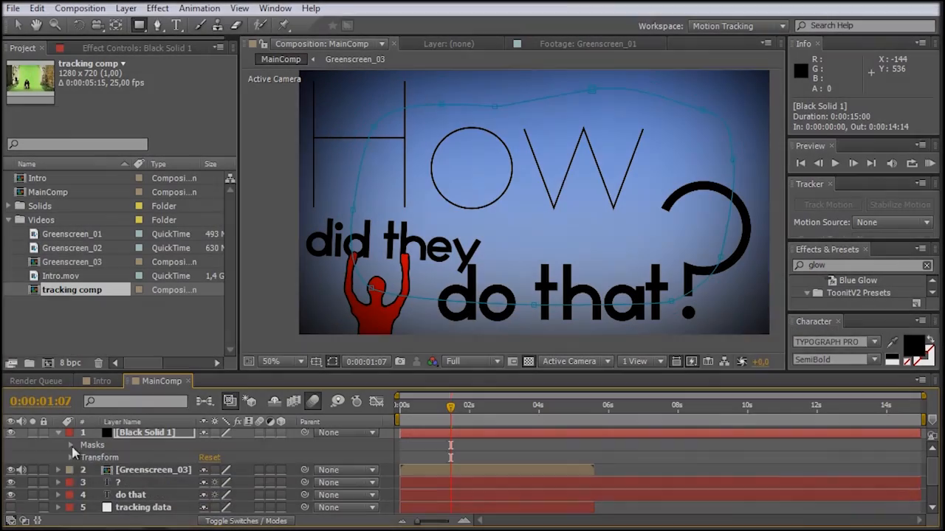
click(70, 458)
drag(212, 509, 195, 510)
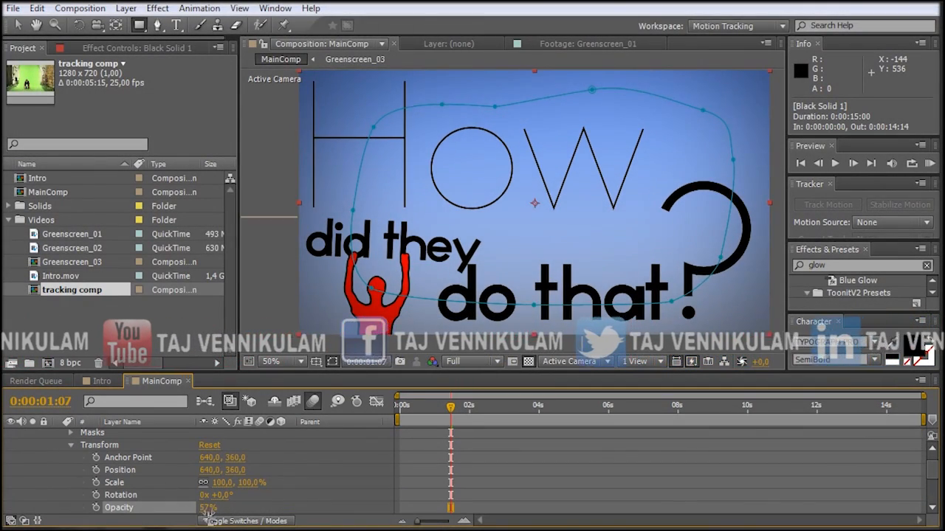
text(20)
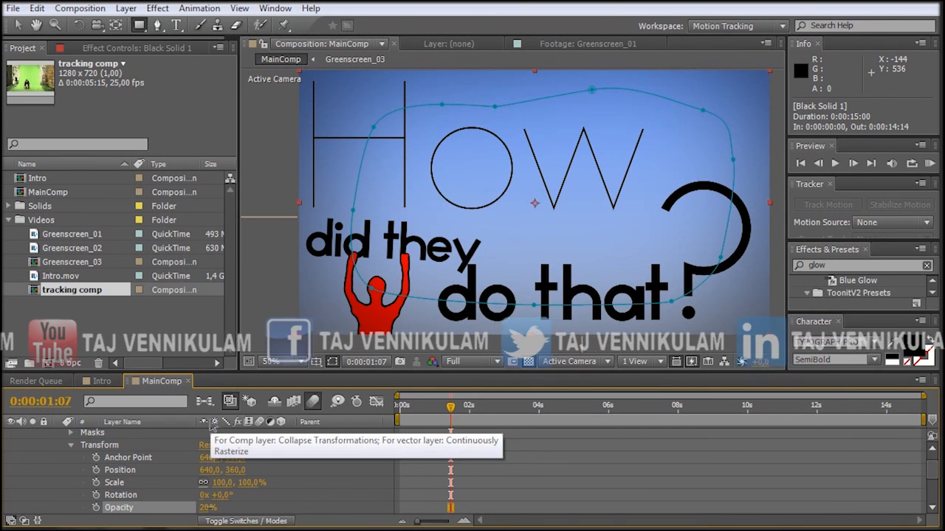
key(Return)
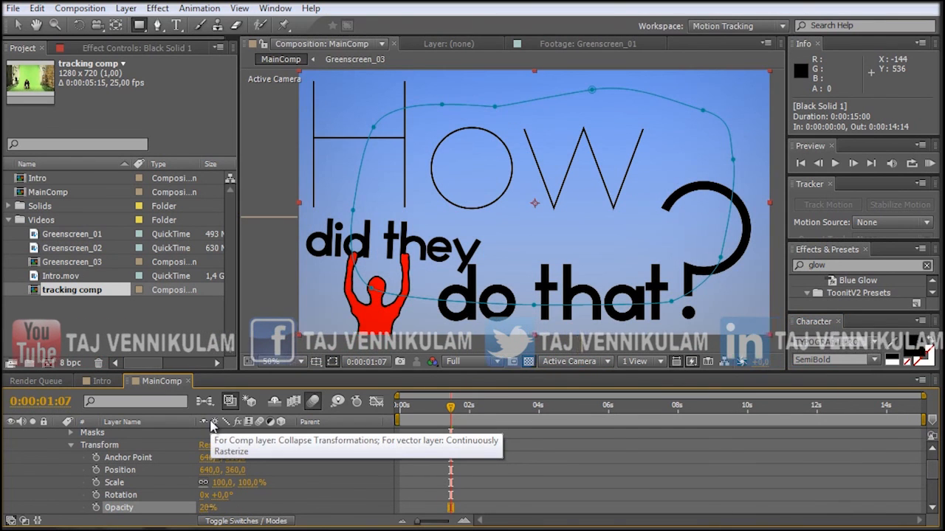
click(71, 446)
scroll(72, 445, up, 1)
click(59, 433)
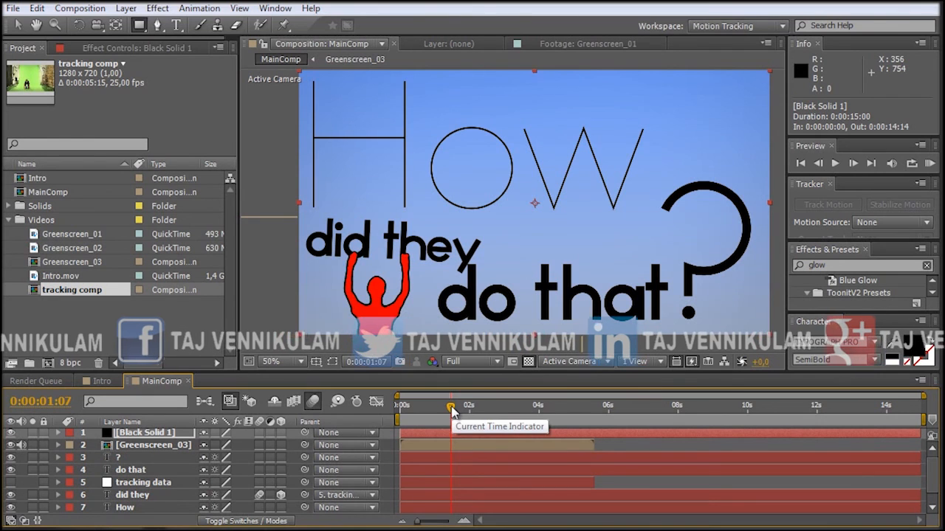
drag(452, 411, 537, 424)
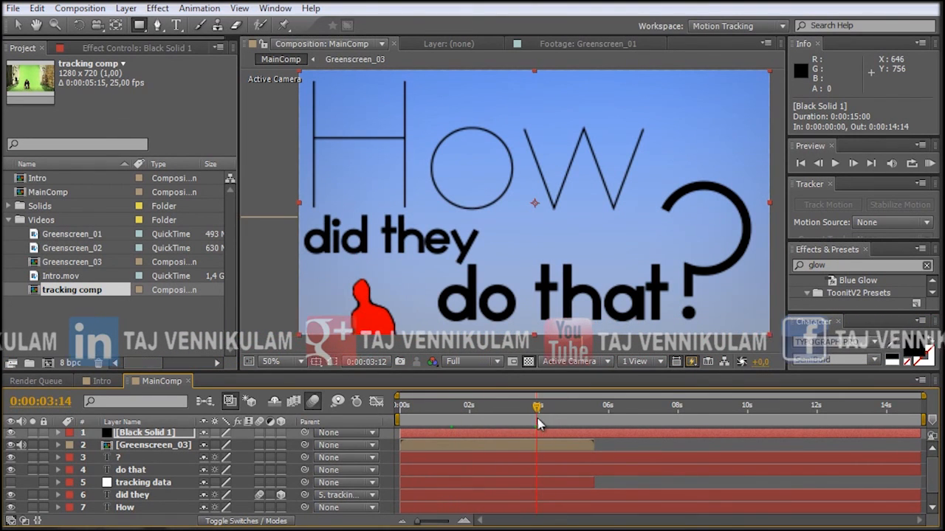
Create a new composition from the Greenscreen_02 footage and name it Greenscreen_04.
click(141, 330)
click(75, 248)
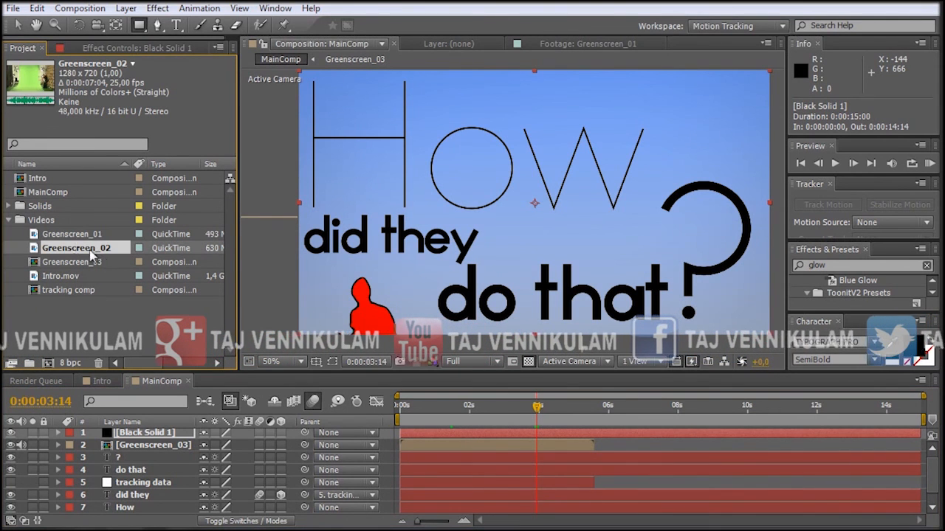
drag(80, 248, 48, 363)
mouse_move(400, 407)
mouse_down()
mouse_move(519, 422)
mouse_move(395, 421)
mouse_up()
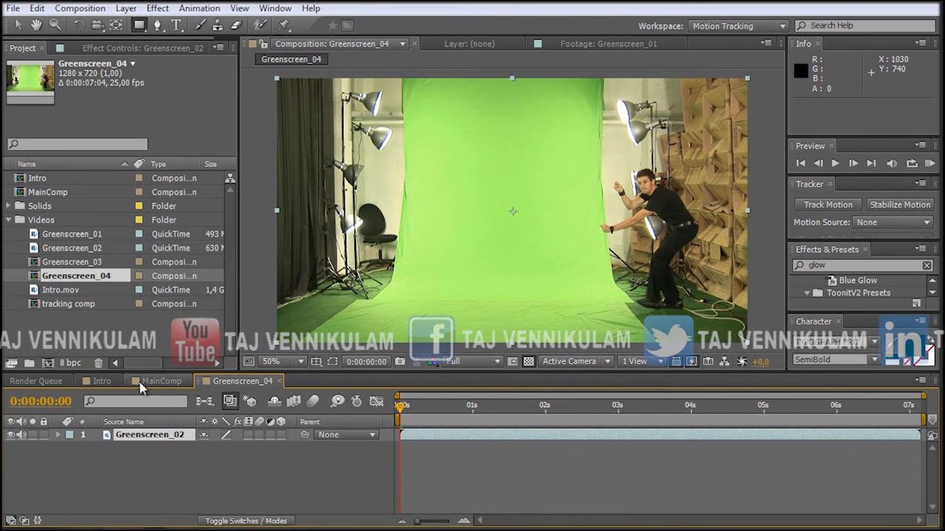
click(121, 319)
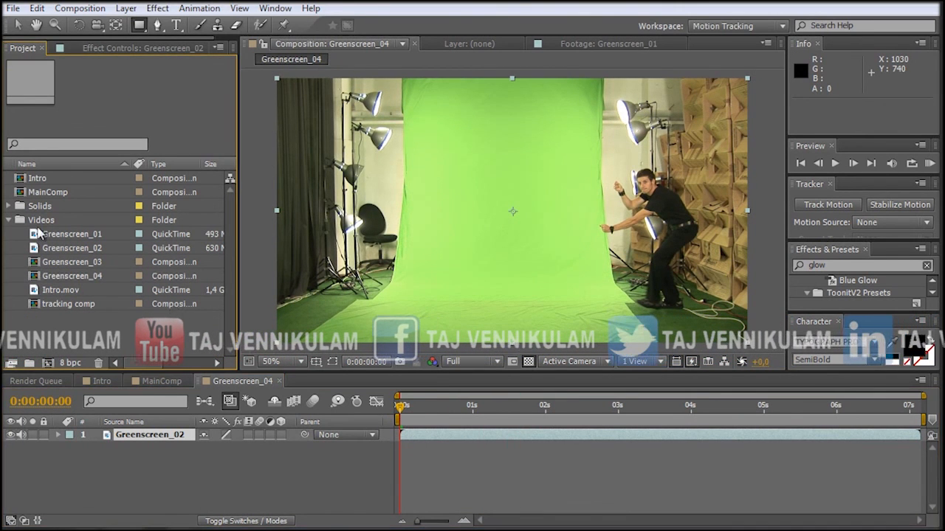
click(71, 276)
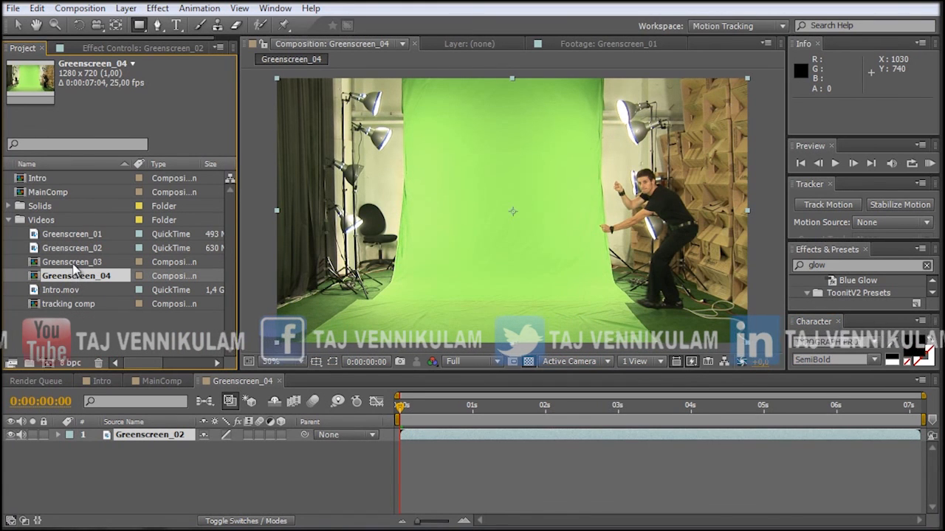
Copy all effects of the Greenscreen_01 layer in the Greenscreen_03 composition.
click(71, 264)
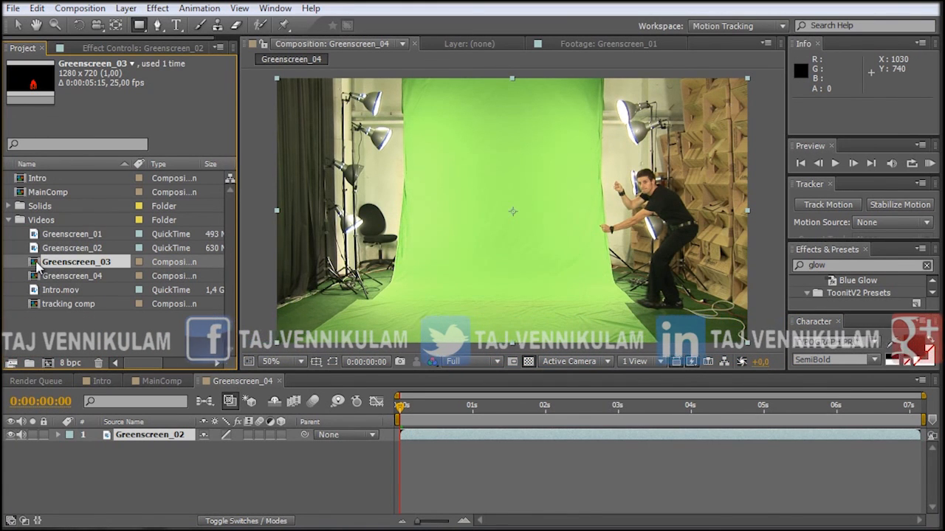
double_click(71, 264)
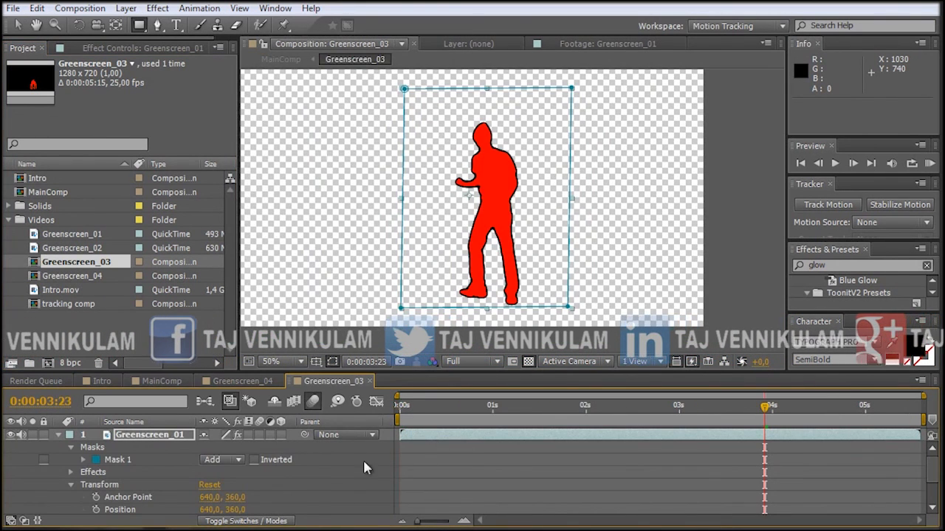
click(60, 436)
click(64, 445)
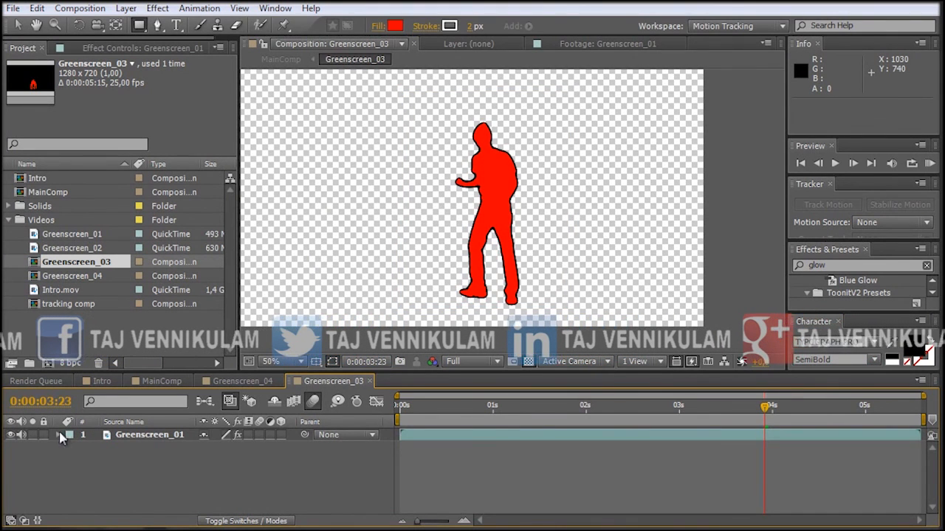
click(59, 435)
click(71, 448)
click(87, 460)
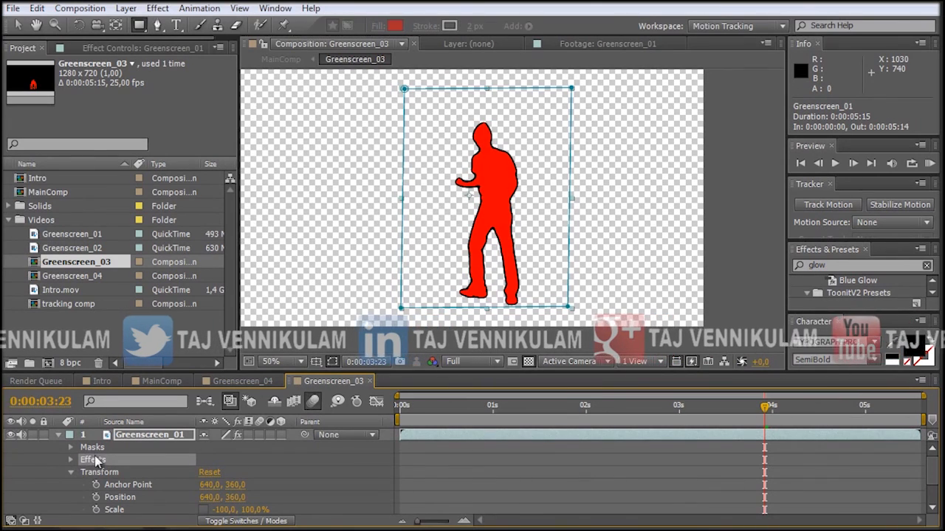
click(35, 8)
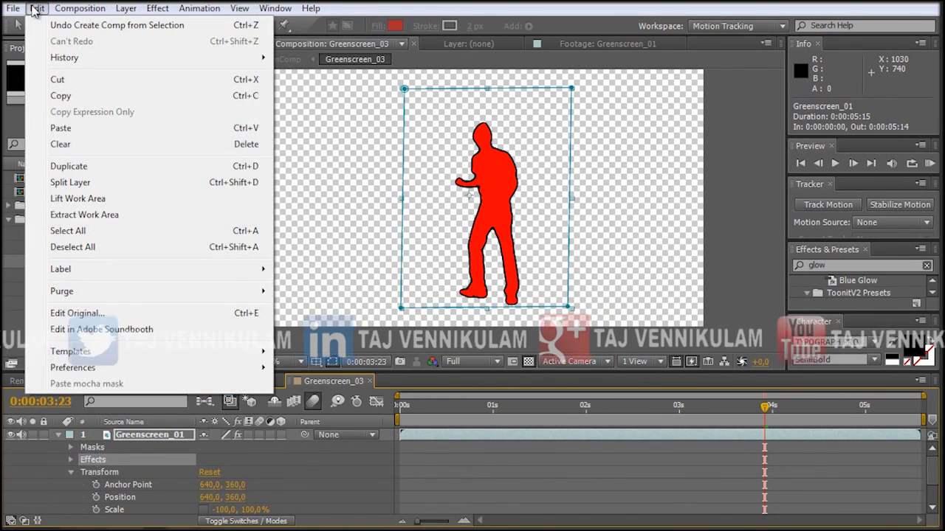
click(62, 95)
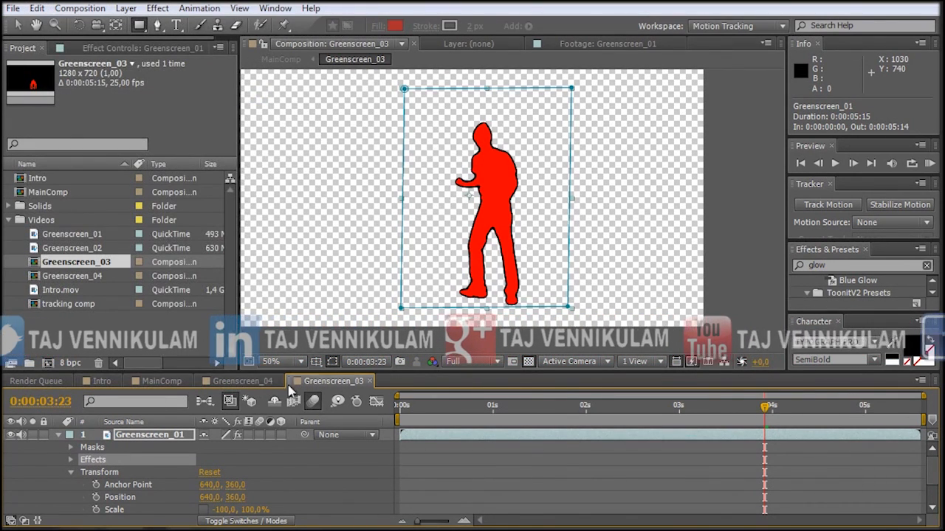
Paste the copied effects onto the Greenscreen_02 layer in the Greenscreen_04 composition.
click(243, 381)
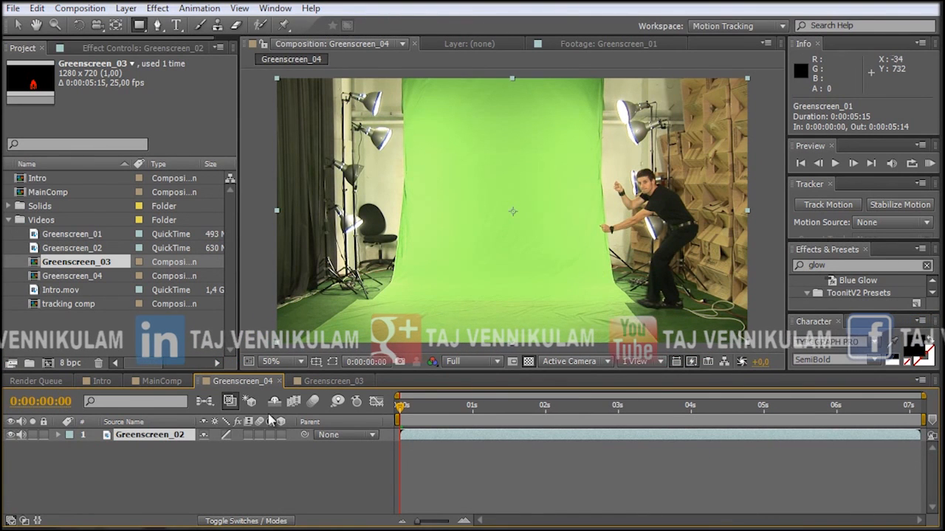
click(161, 437)
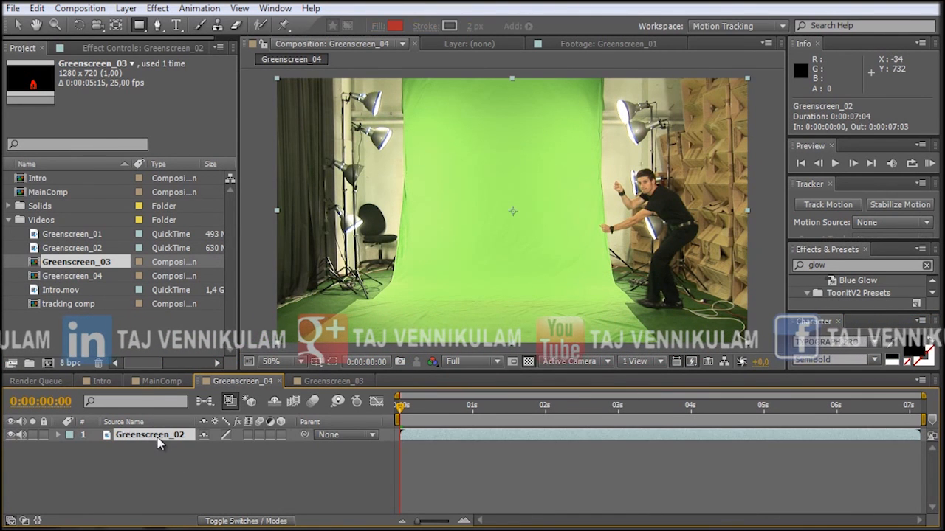
click(37, 9)
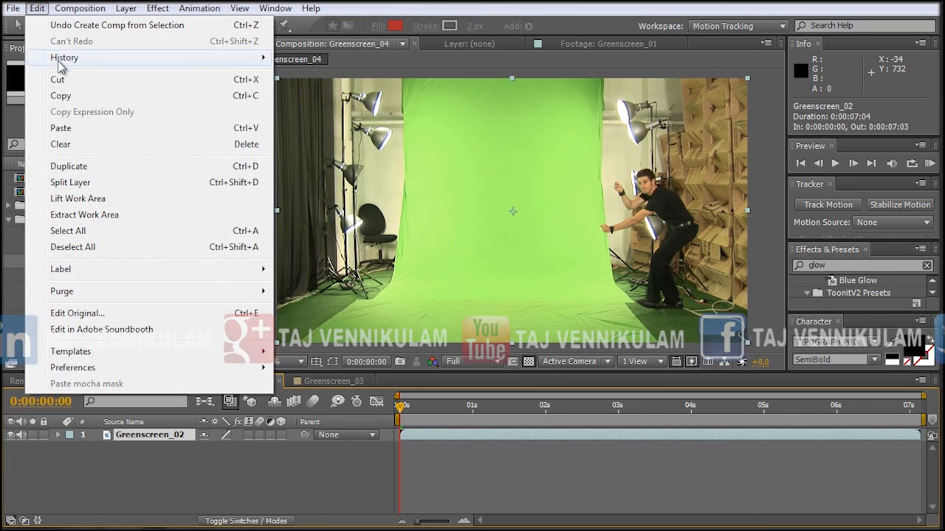
click(78, 130)
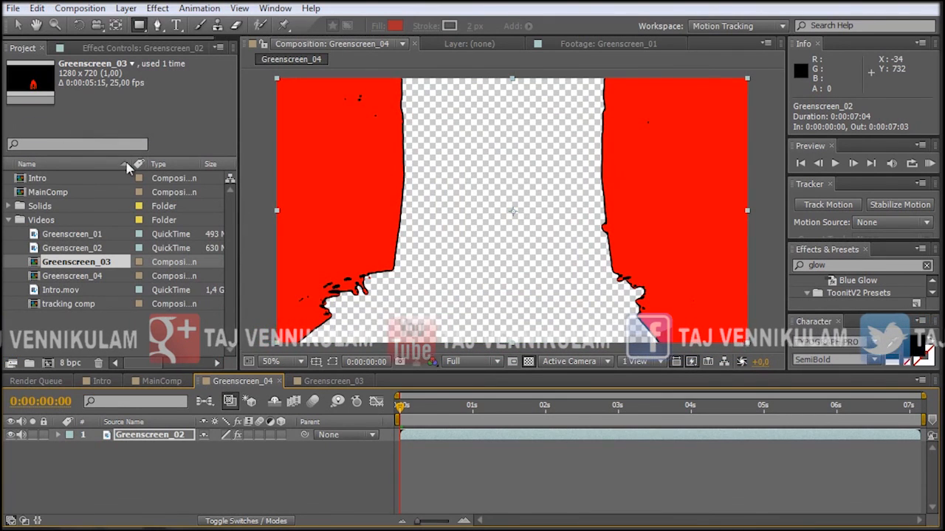
At 0:00:02:24, draw a rectangular mask around the silhouette on the Greenscreen_02 layer to hide the red studio areas.
drag(416, 424, 617, 459)
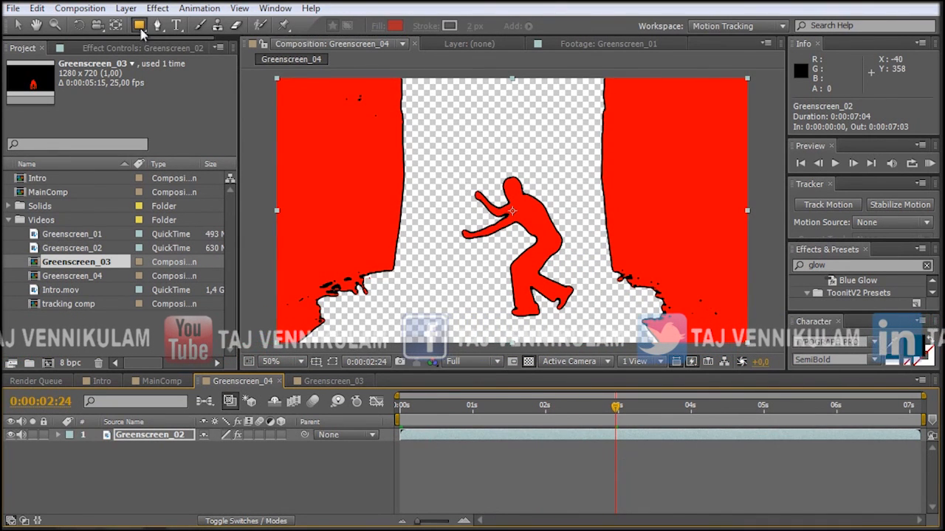
drag(411, 127, 607, 322)
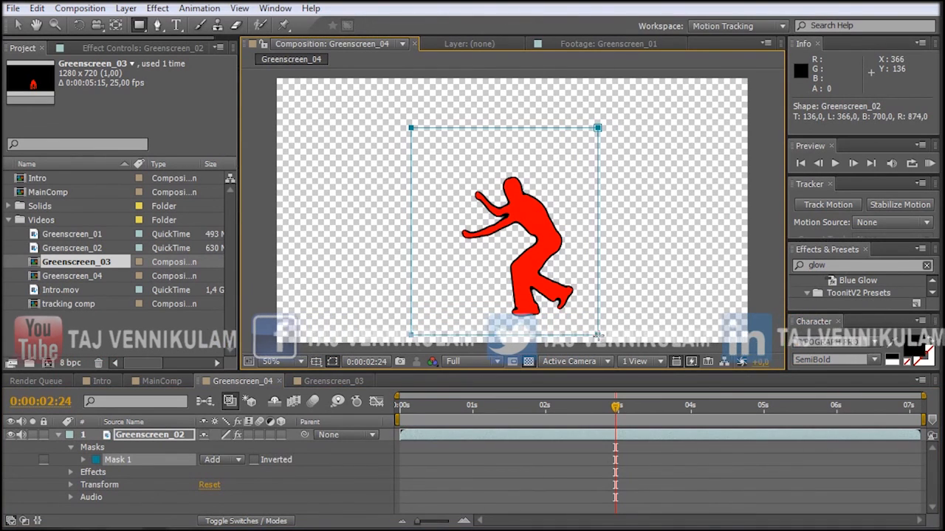
click(347, 488)
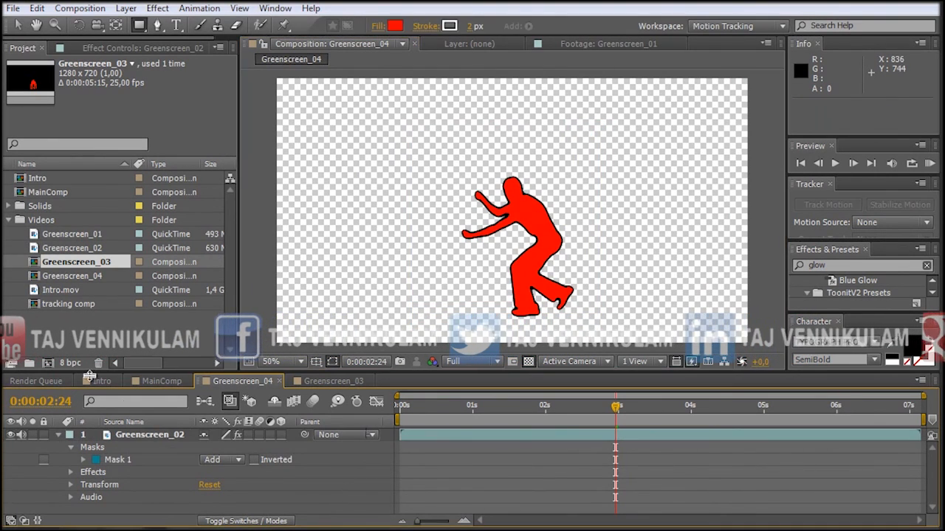
Add the Greenscreen_04 composition to MainComp directly above the Greenscreen_03 layer, starting shortly after the beginning of the timeline.
click(160, 381)
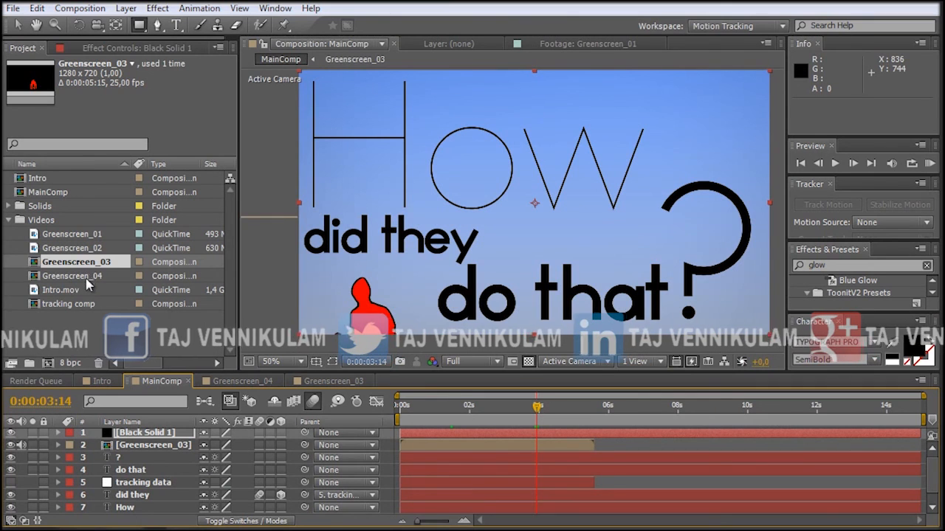
click(82, 277)
drag(116, 295, 425, 447)
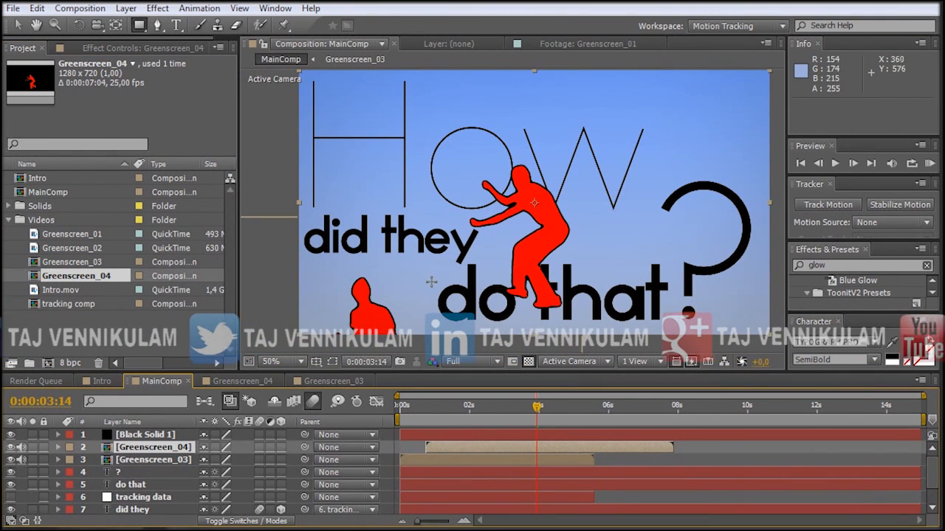
Move the Greenscreen_04 layer to position 1060, 228 so the silhouette's hands touch the last stroke of the W.
drag(526, 237, 718, 279)
drag(194, 370, 194, 393)
drag(724, 274, 705, 214)
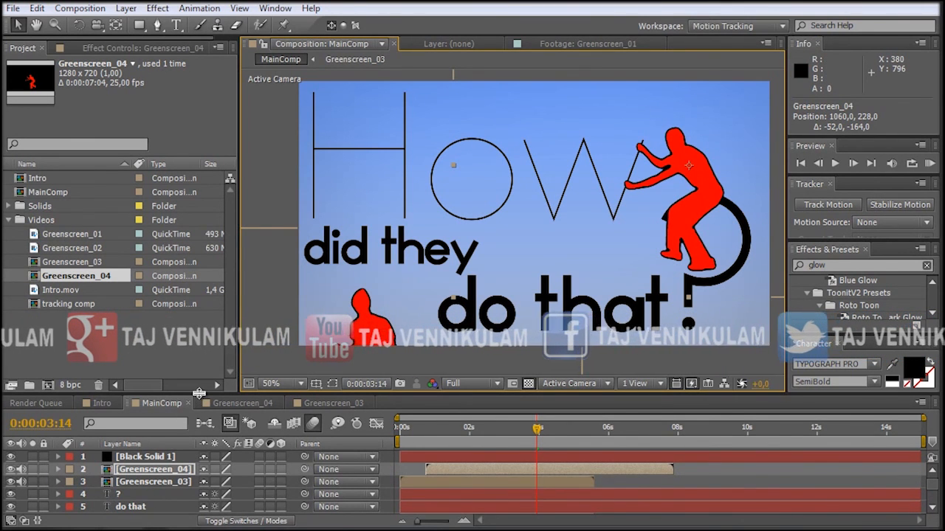
Turn off the effects on the BG layer so the background is plain white.
drag(194, 395, 199, 348)
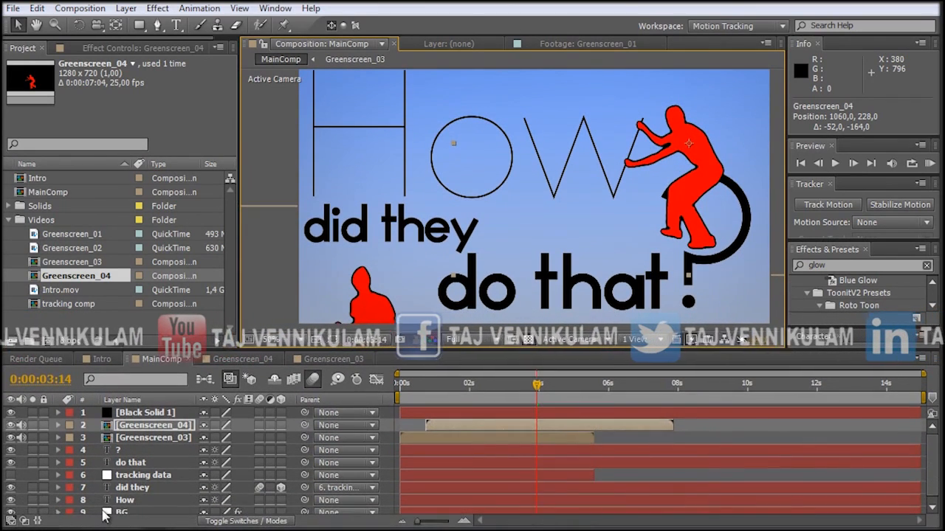
click(104, 512)
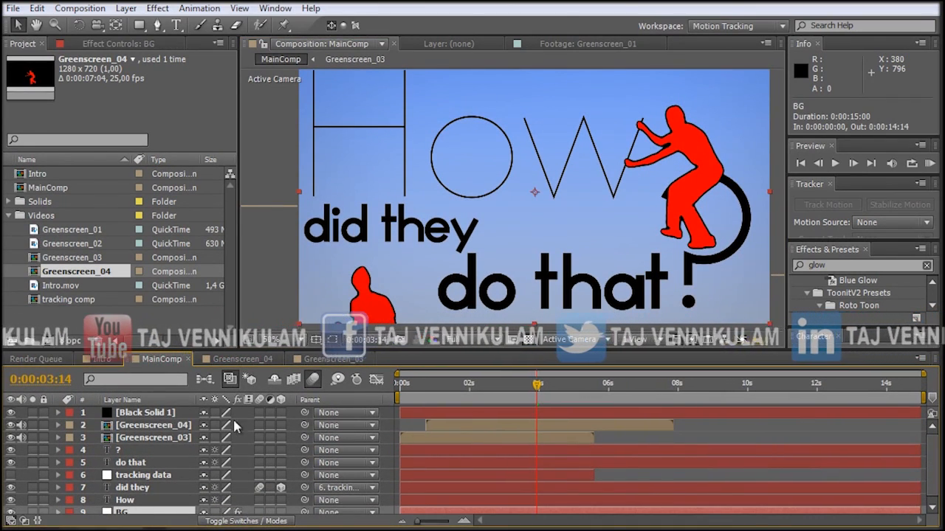
click(237, 512)
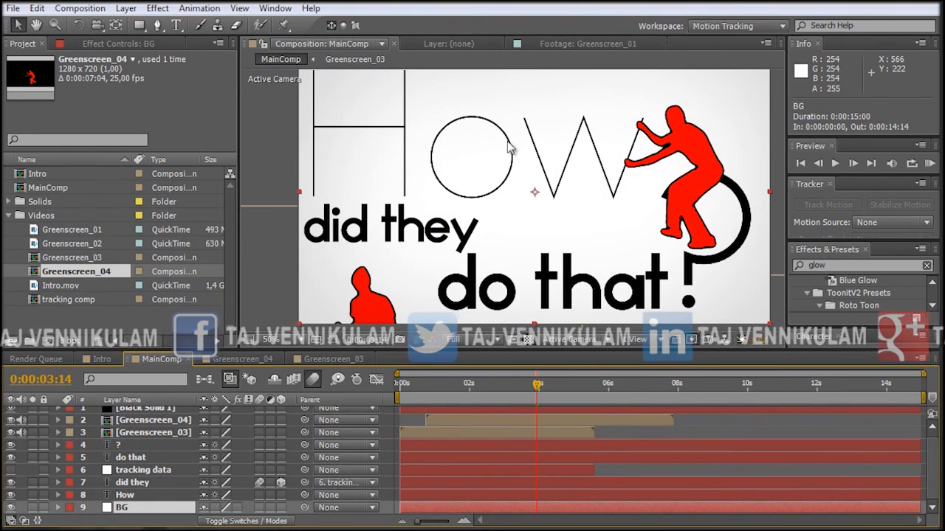
drag(466, 355, 465, 390)
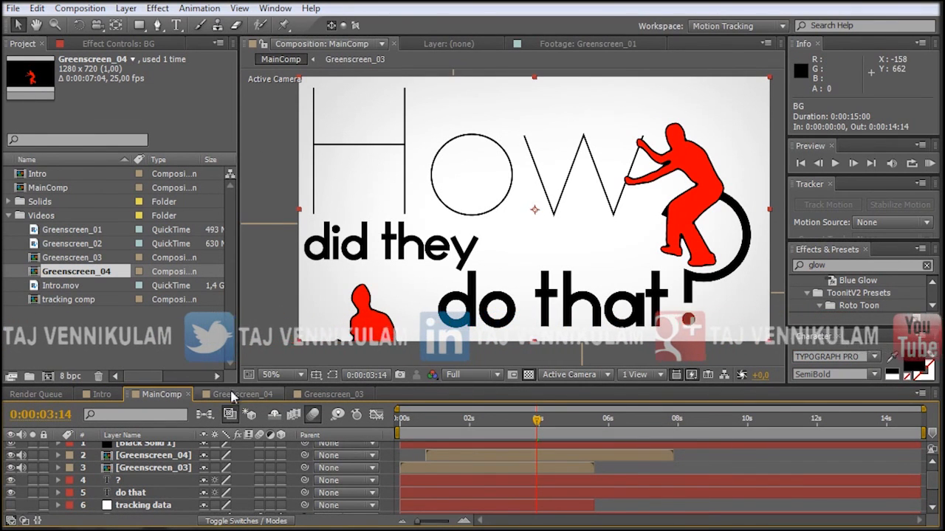
Set the Fill effect's Color on the Greenscreen_02 layer in Greenscreen_04 to white (FFFFFF) and return to MainComp.
double_click(55, 271)
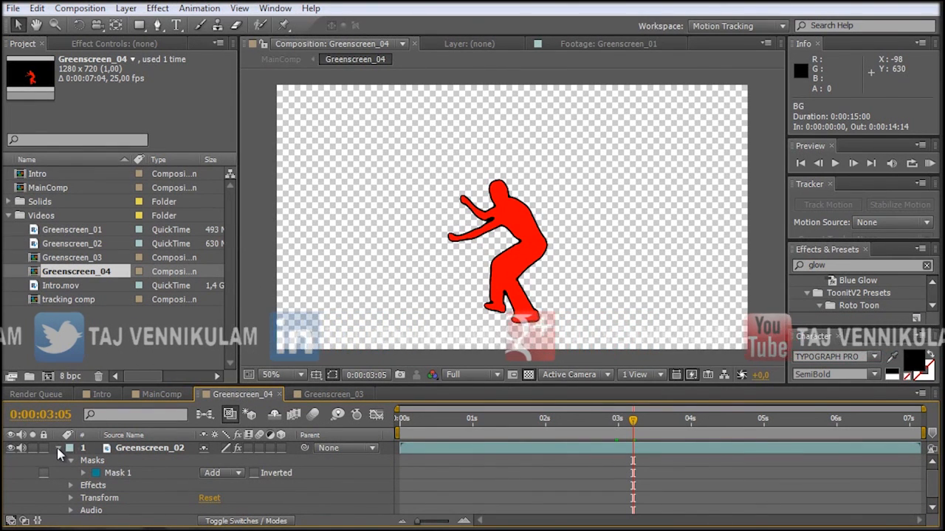
click(70, 485)
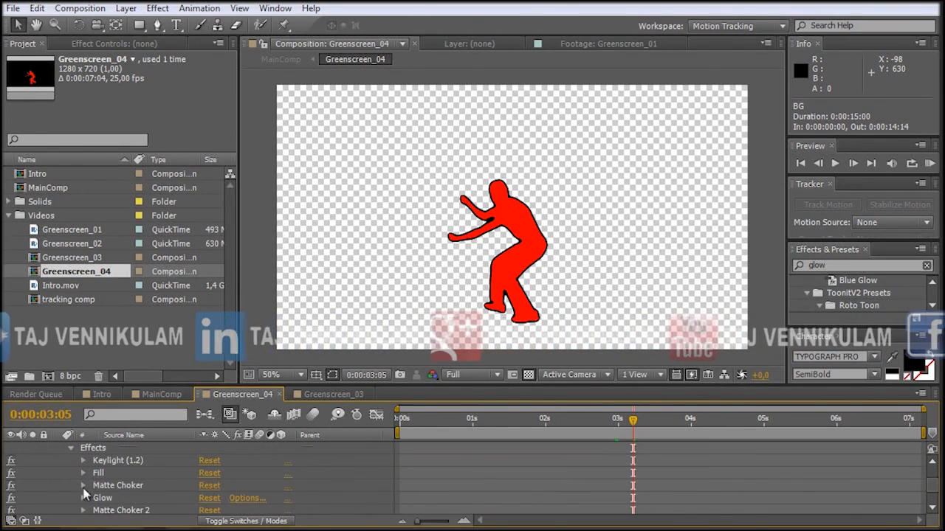
click(84, 475)
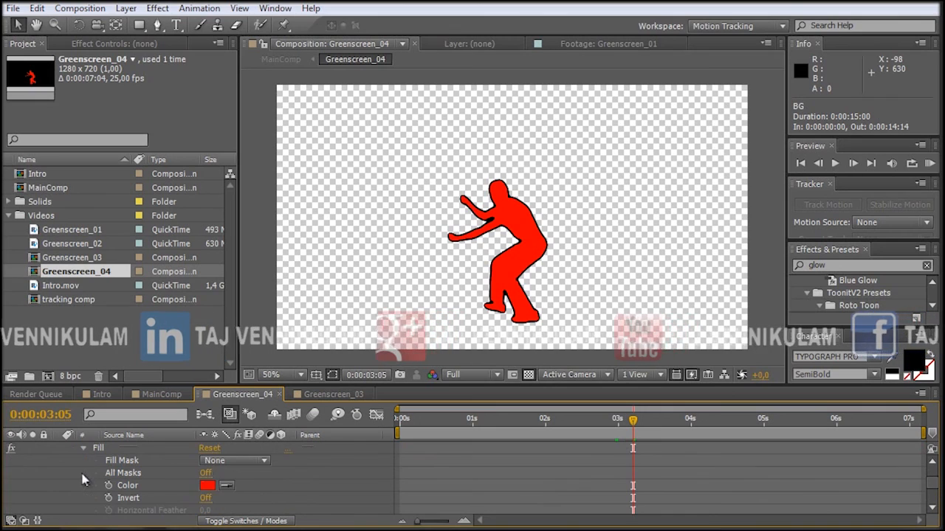
click(208, 486)
drag(680, 367, 538, 287)
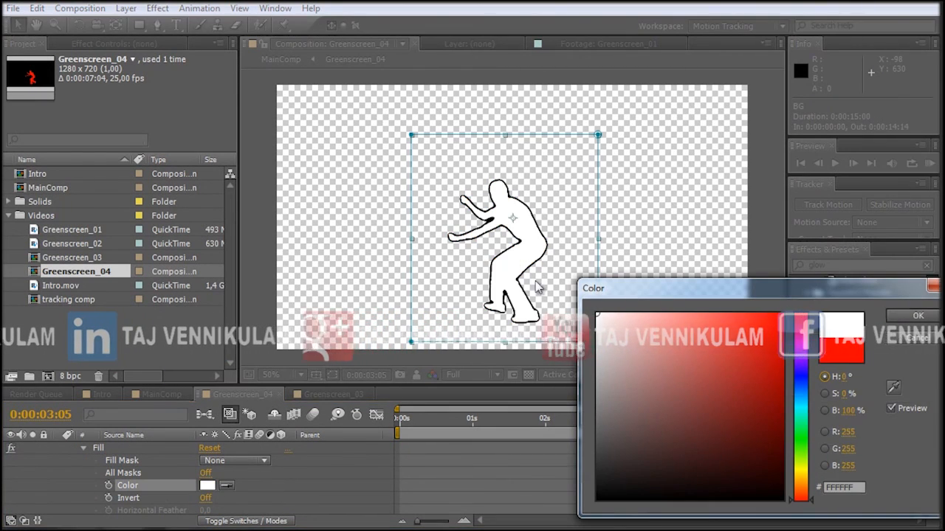
click(906, 316)
click(161, 395)
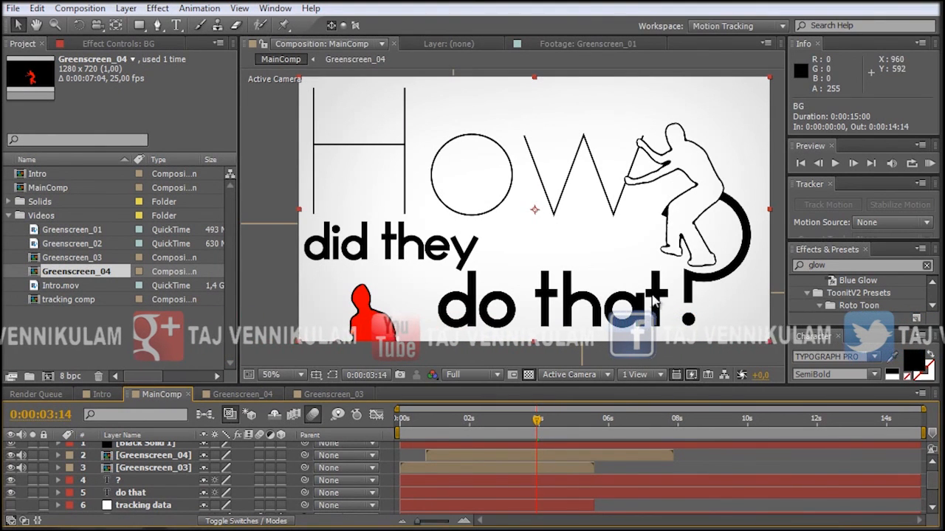
Inspect the white-filled silhouette against the W and the question mark, and undo the fill colour change.
scroll(627, 291, up, 1)
drag(690, 248, 437, 321)
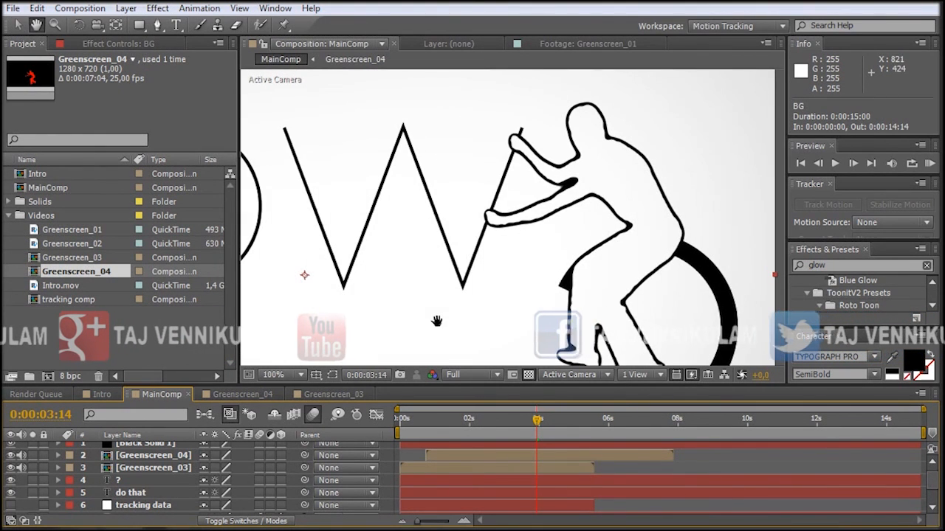
drag(559, 271, 459, 240)
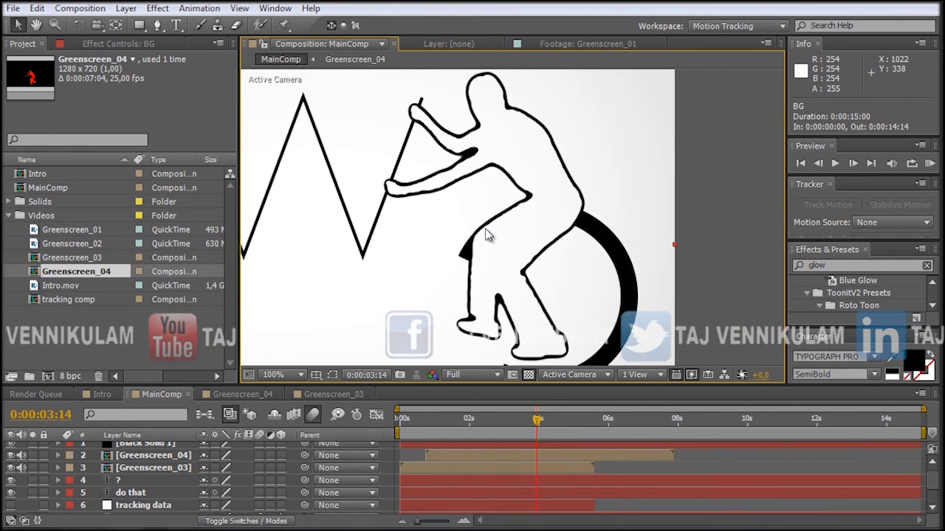
scroll(486, 235, down, 1)
scroll(472, 234, down, 1)
drag(428, 236, 565, 221)
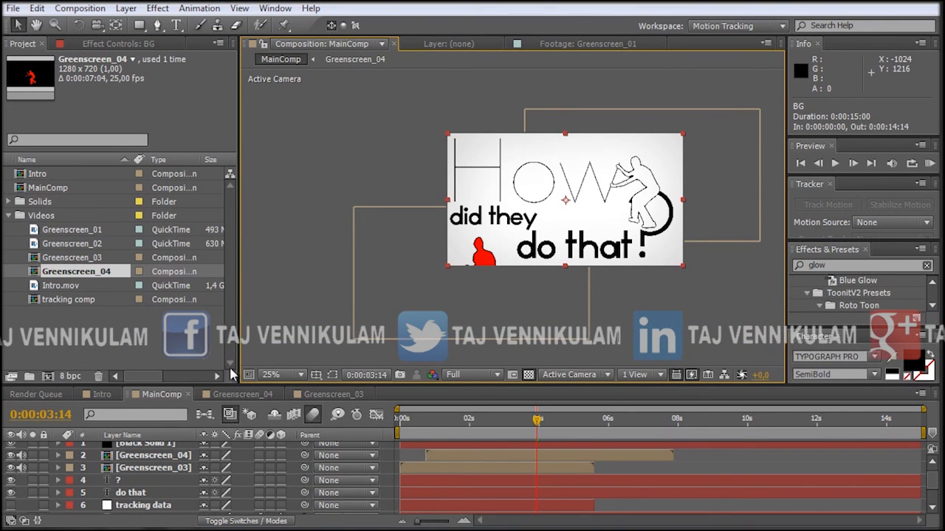
key(ctrl+z)
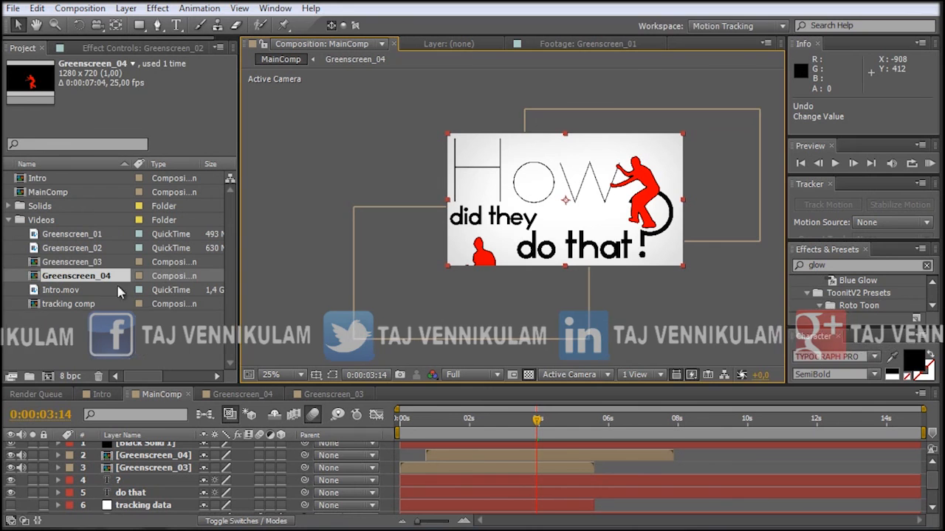
Apply Keylight (1.2) to the Greenscreen_04 layer in MainComp with the silhouette's red as Screen Colour.
click(141, 353)
click(157, 457)
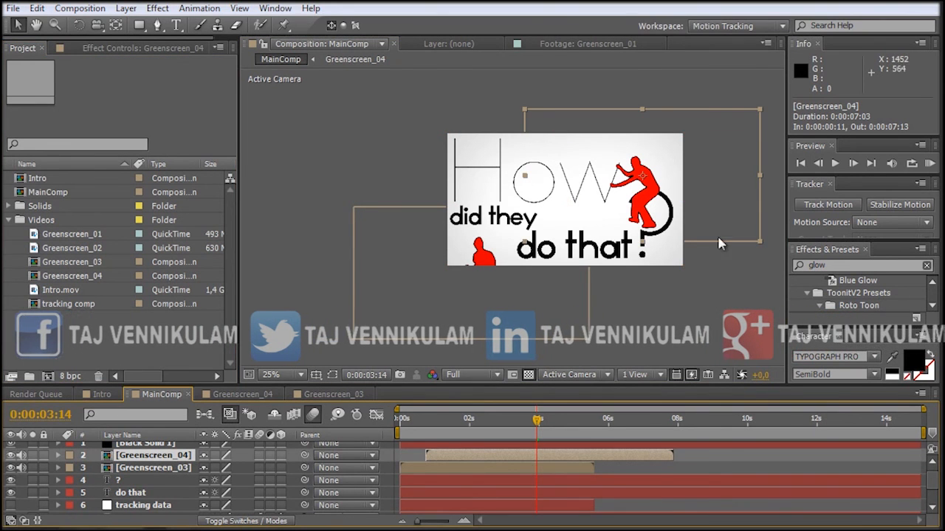
click(158, 10)
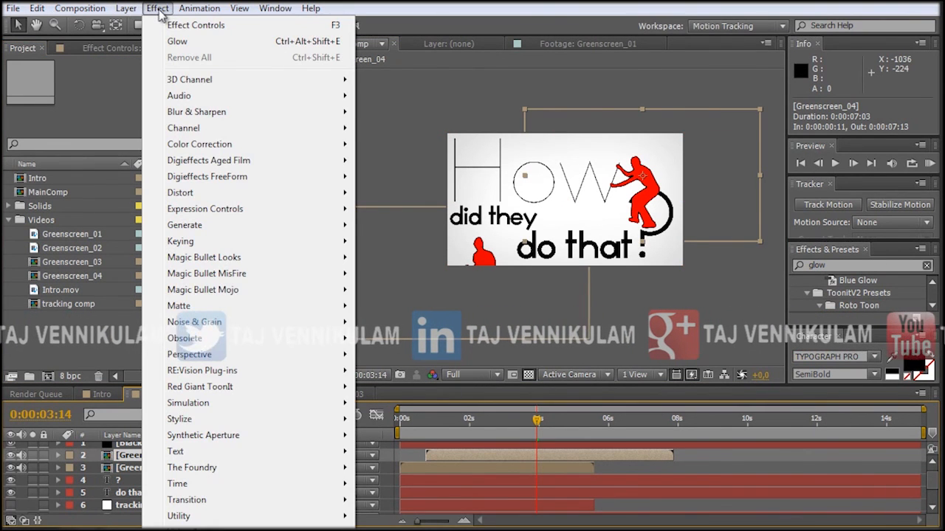
mouse_move(212, 245)
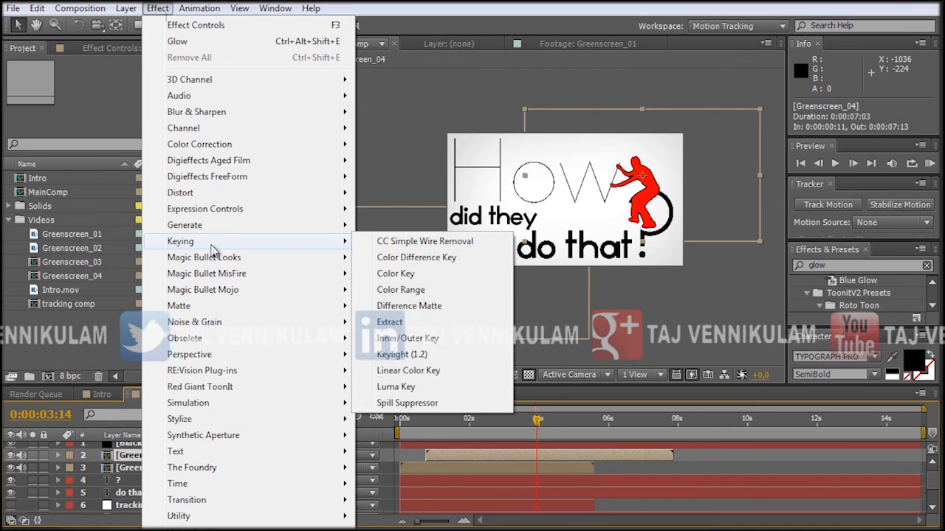
click(402, 355)
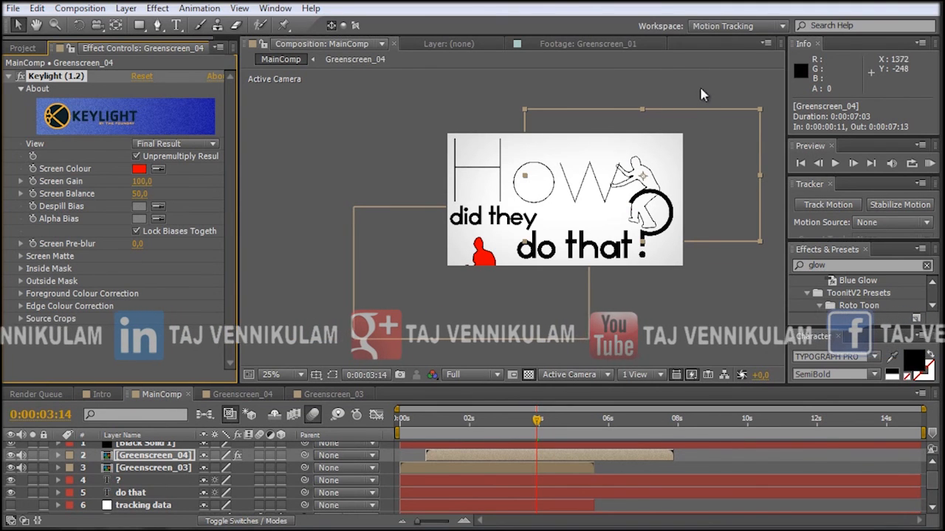
Examine the keyed Greenscreen_04 outline around the W and the question mark, at 0:00:03:14 and at 0:00:02:08.
key(period)
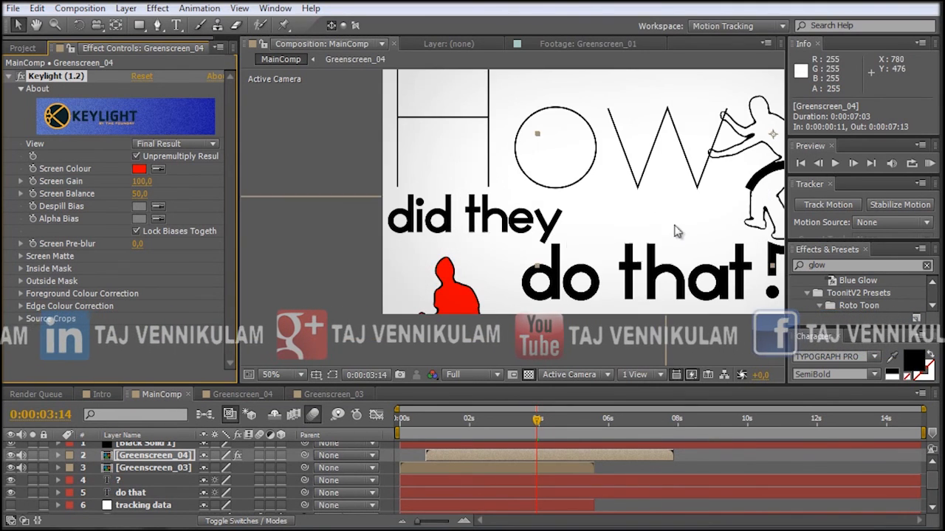
drag(719, 184, 466, 214)
scroll(517, 262, up, 1)
drag(528, 123, 569, 264)
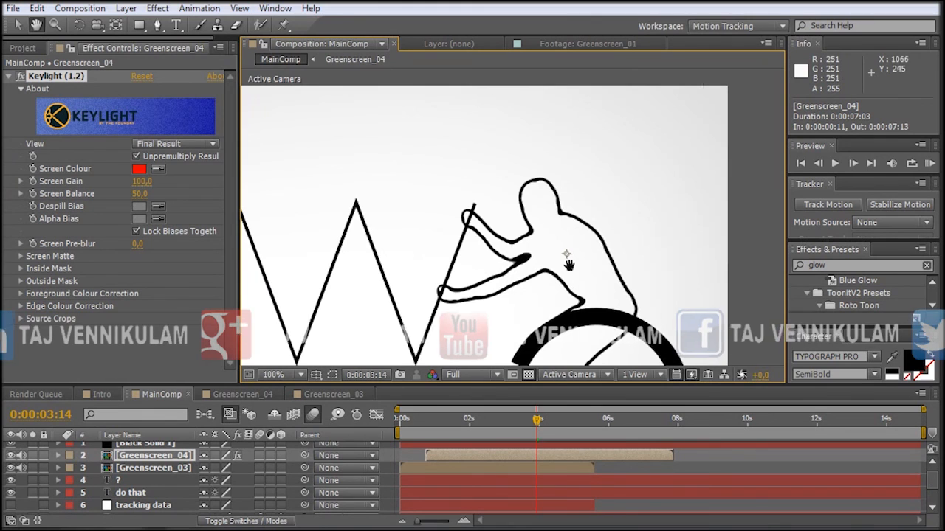
scroll(566, 223, down, 1)
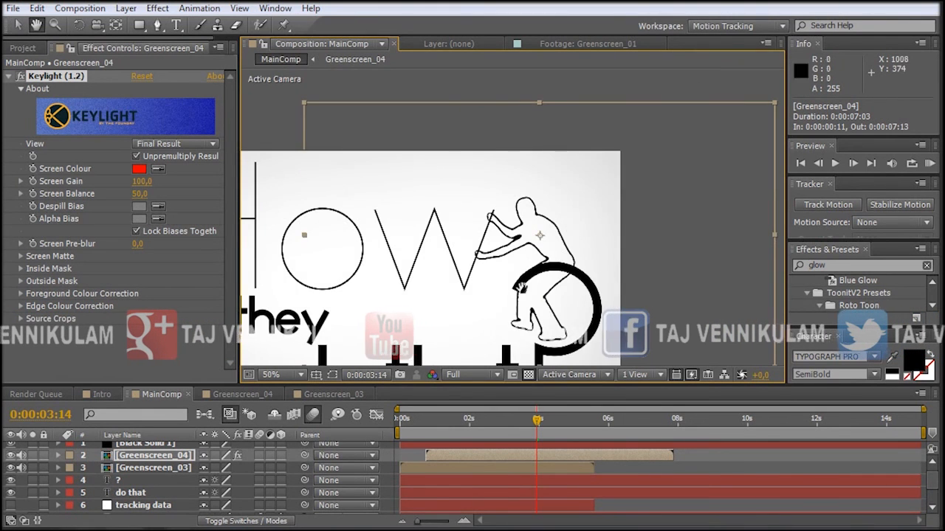
drag(517, 289, 550, 168)
drag(471, 242, 513, 272)
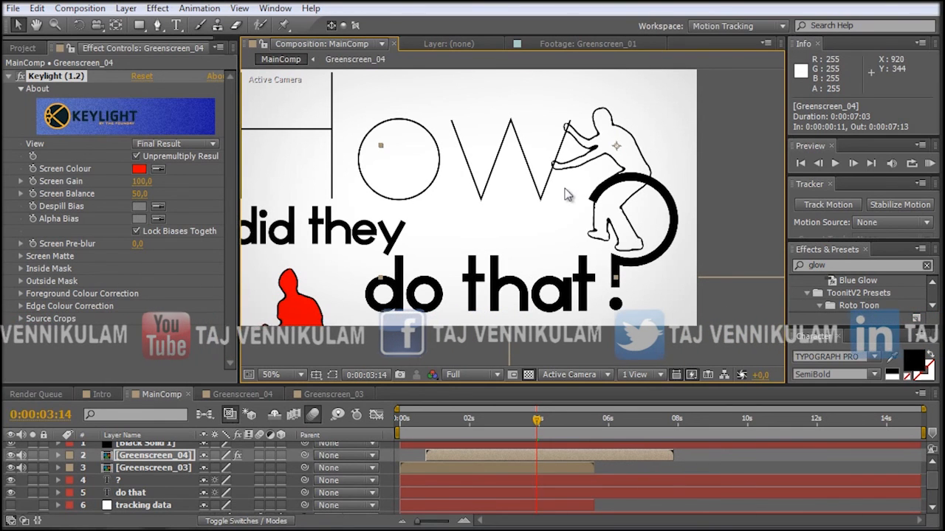
scroll(565, 194, down, 1)
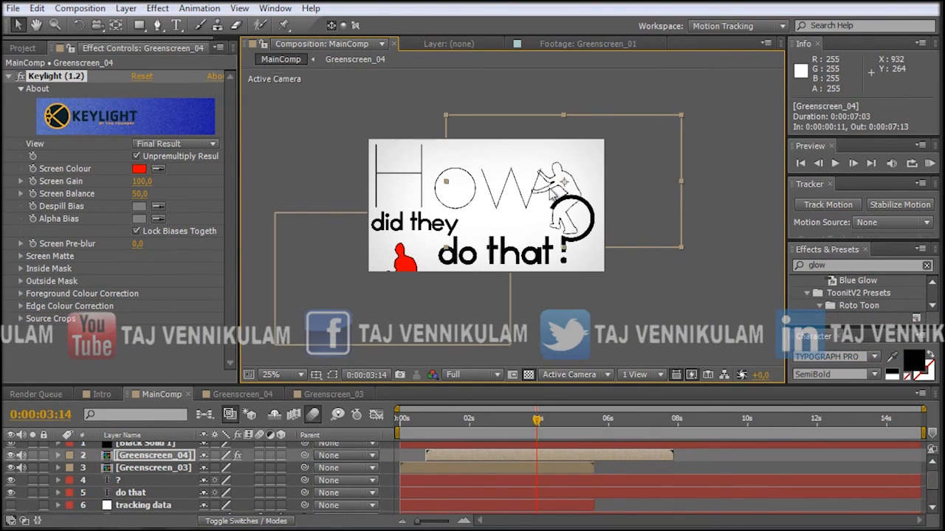
drag(438, 210, 471, 225)
scroll(506, 267, up, 1)
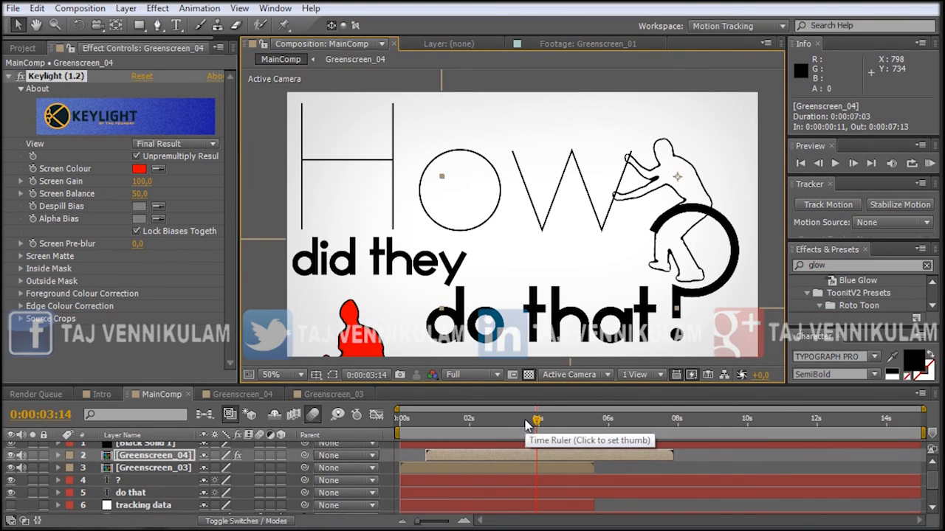
click(487, 422)
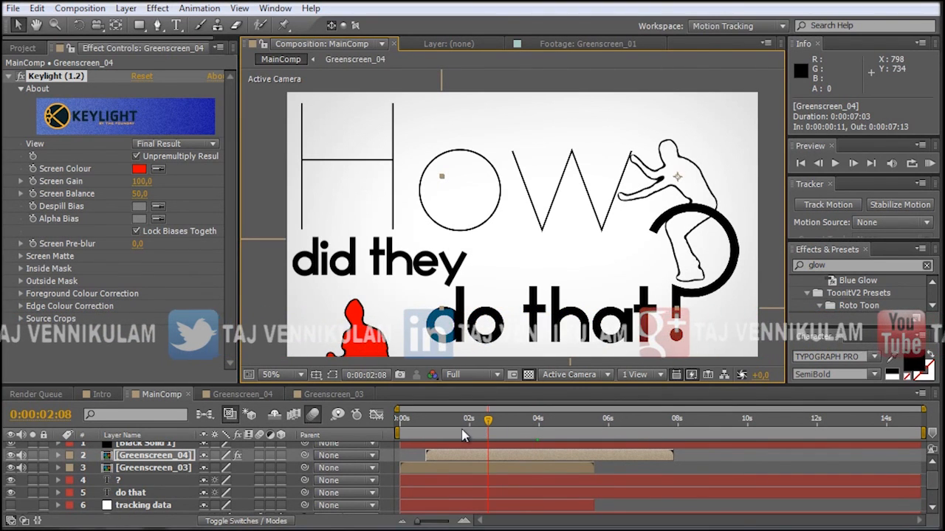